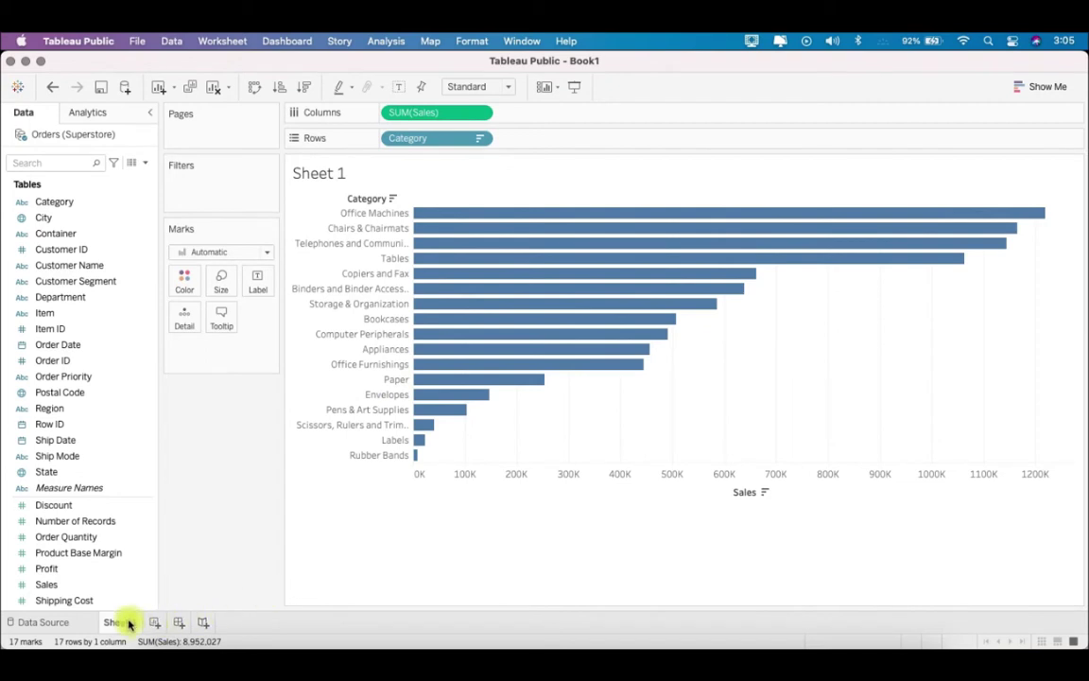
- Rename Sheet 1 as "Sales by Category"
right_click(130, 623)
left_click(220, 460)
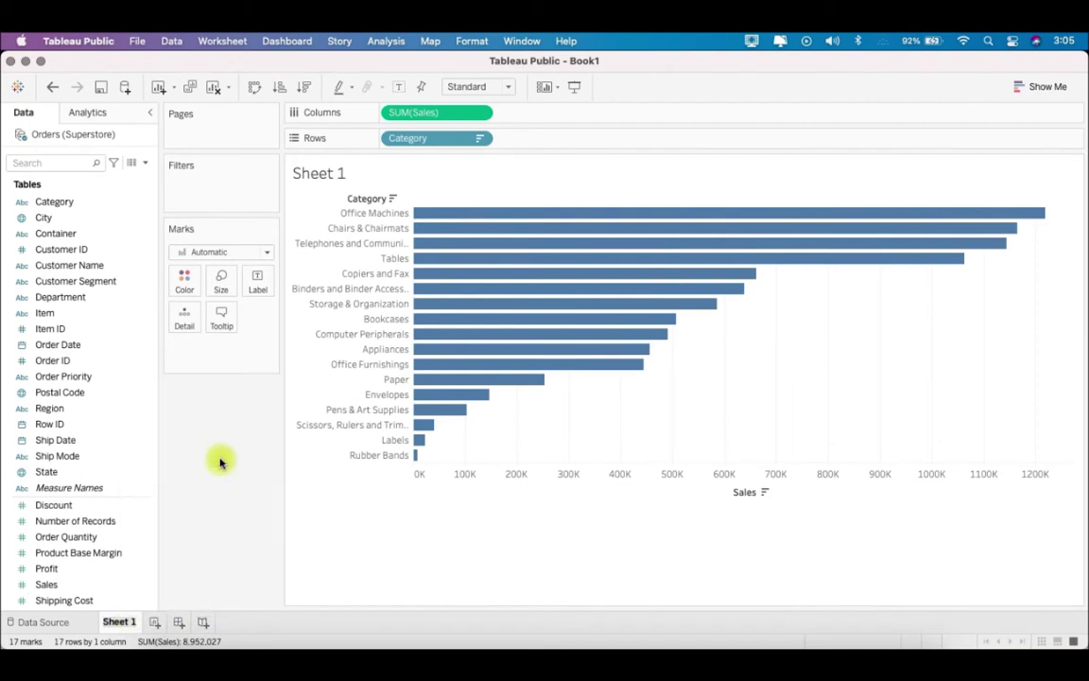
type("Sales by a")
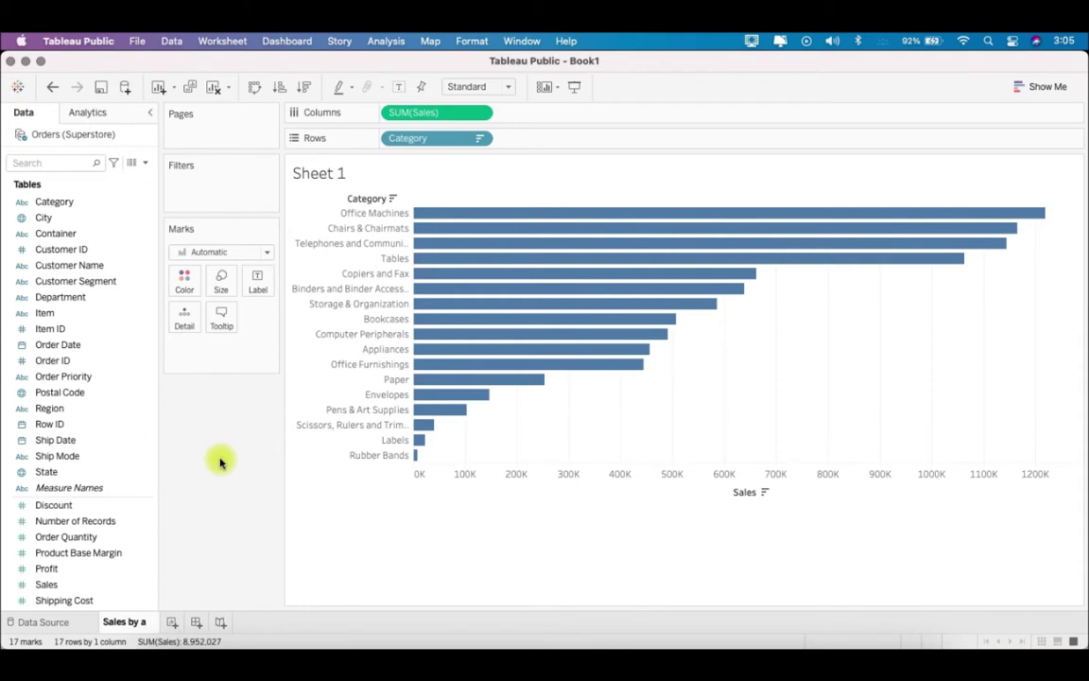
key("BackSpace")
type("Vateg")
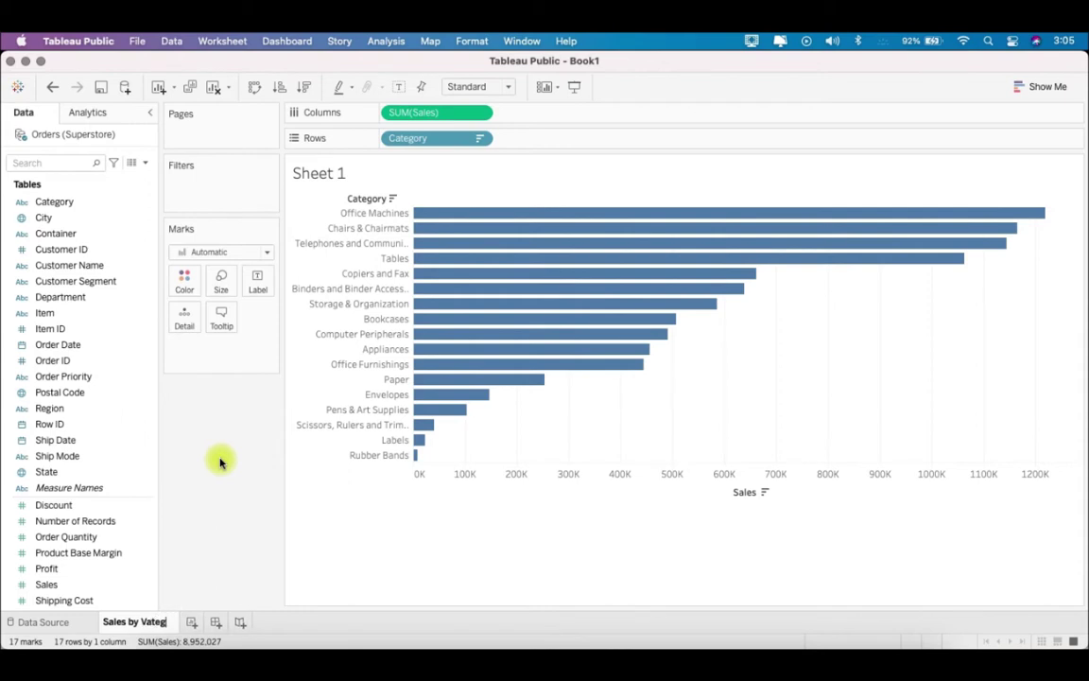
key("BackSpace")
key("BackSpace")
key("BackSpace")
key("BackSpace")
key("BackSpace")
type("Cat")
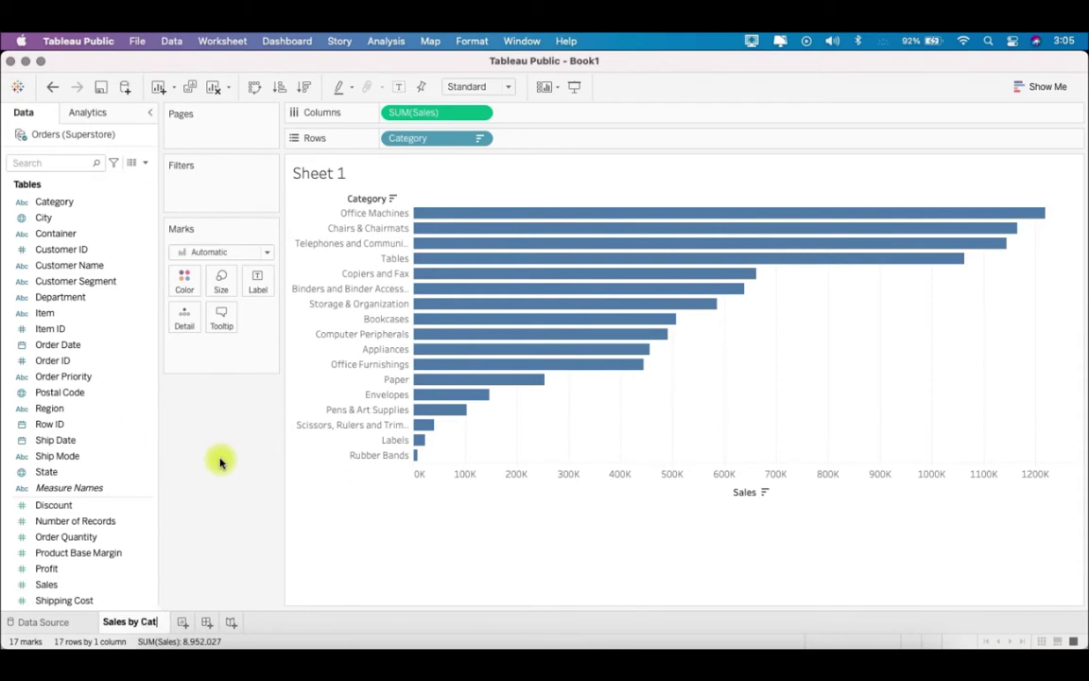
type("egor")
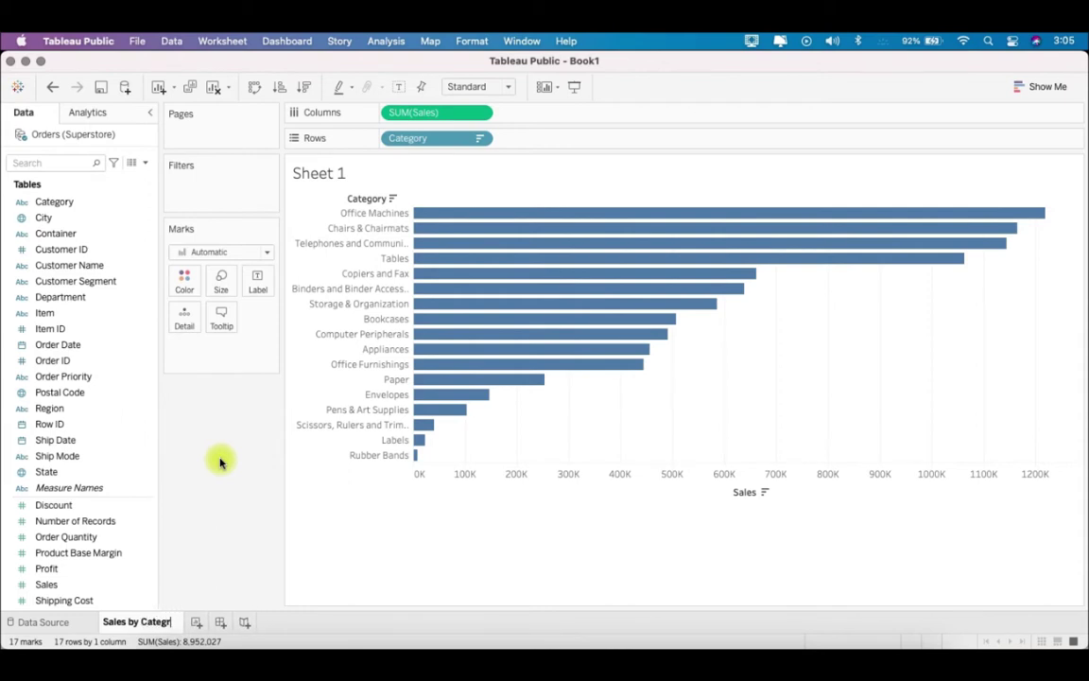
type("y")
key("Return")
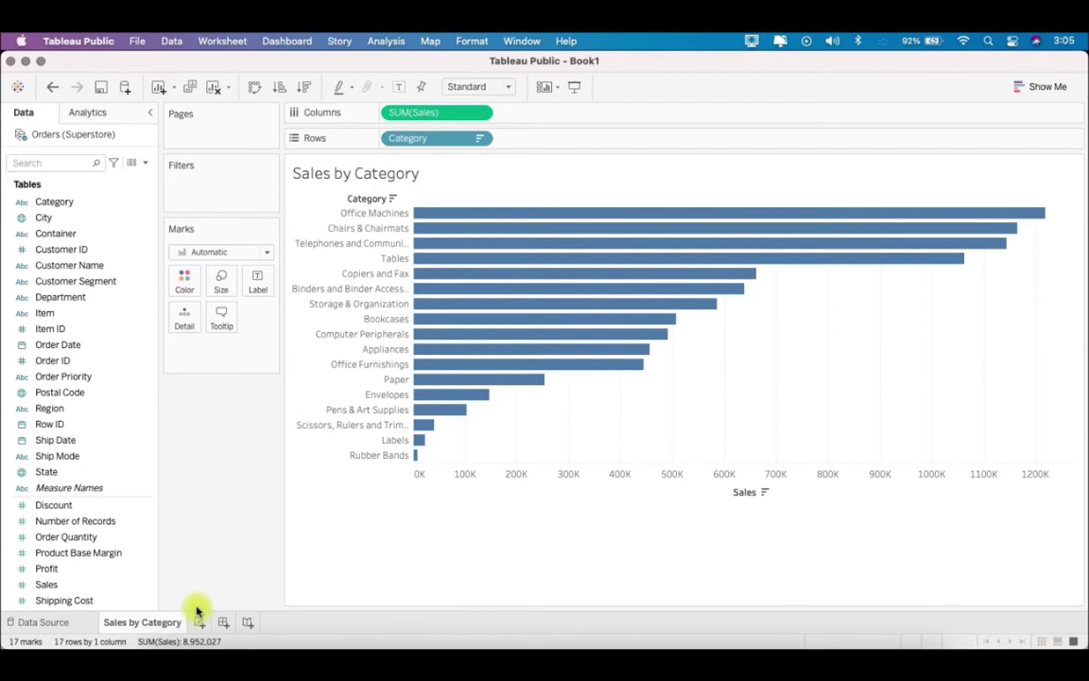
- Build a bar chart of Sales by State on a new worksheet, with states as columns sorted by descending sales
mouse_move(423, 215)
left_click(198, 622)
left_click_drag(92, 469, 444, 111)
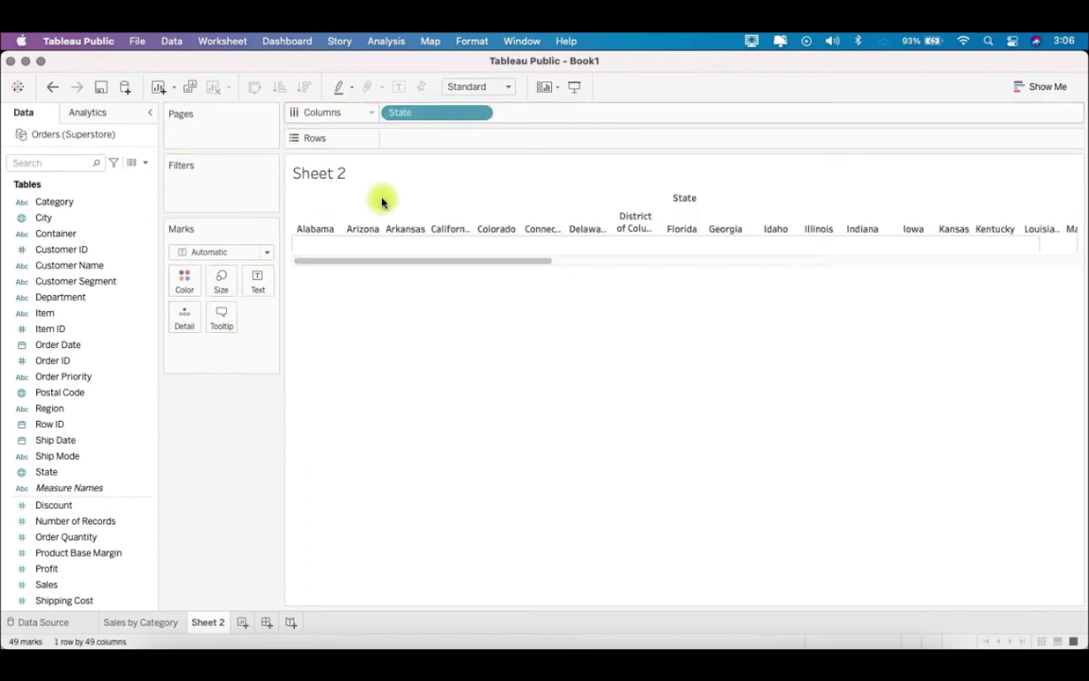
left_click_drag(65, 584, 420, 139)
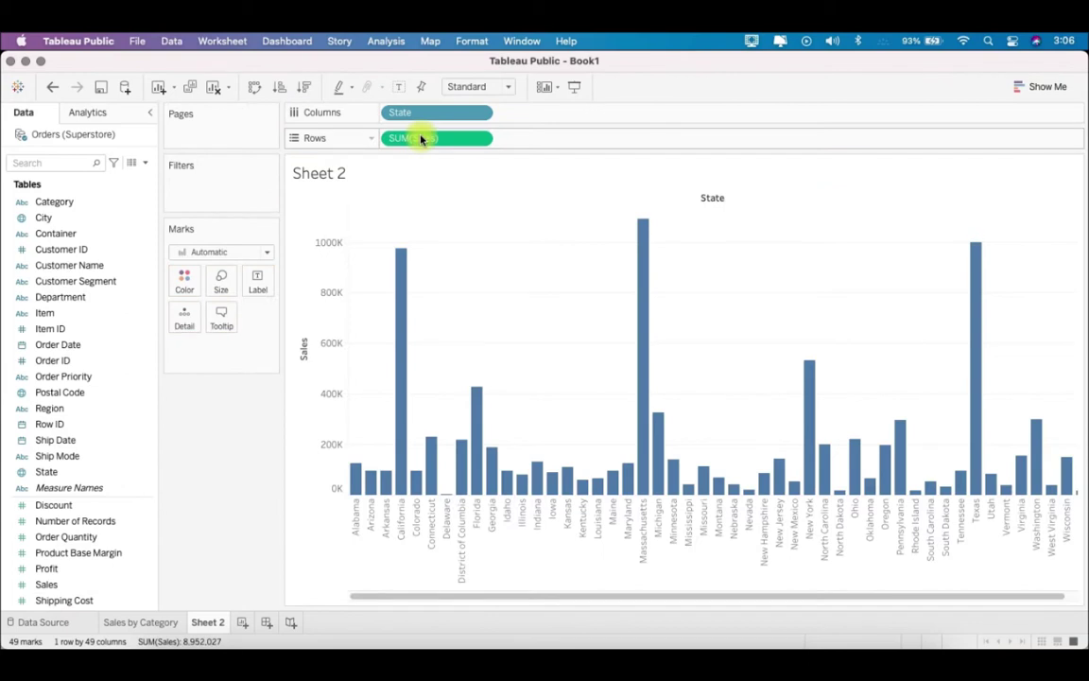
left_click(303, 333)
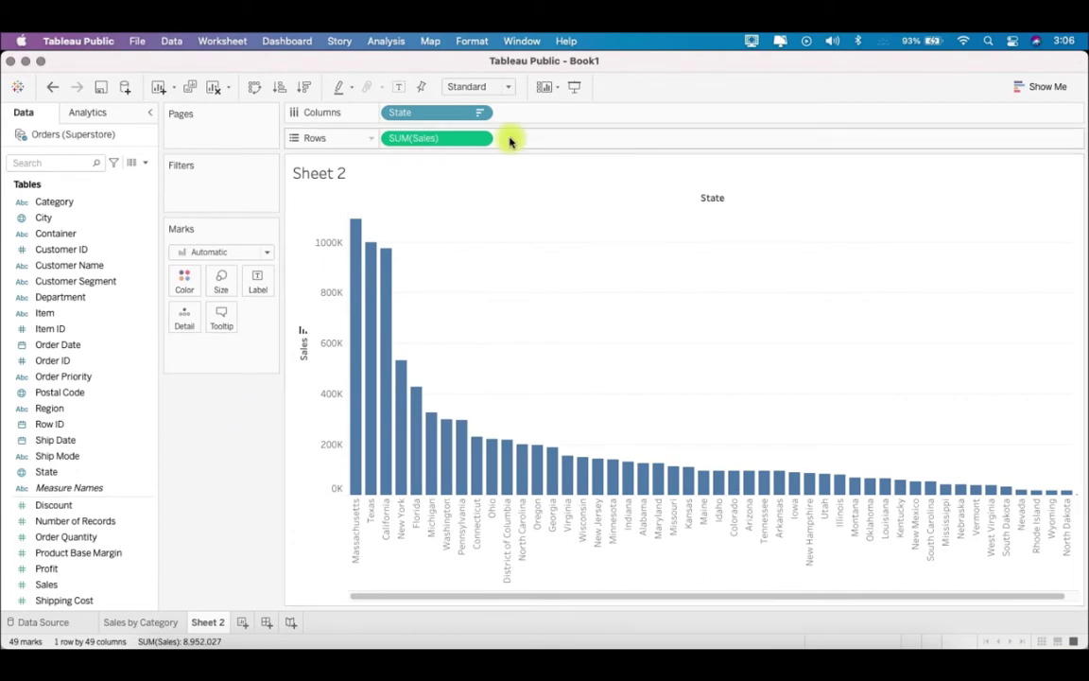
- Create a set from the State field limited to the top 5 by sum of Sales, and filter the worksheet by that set
left_click(481, 114)
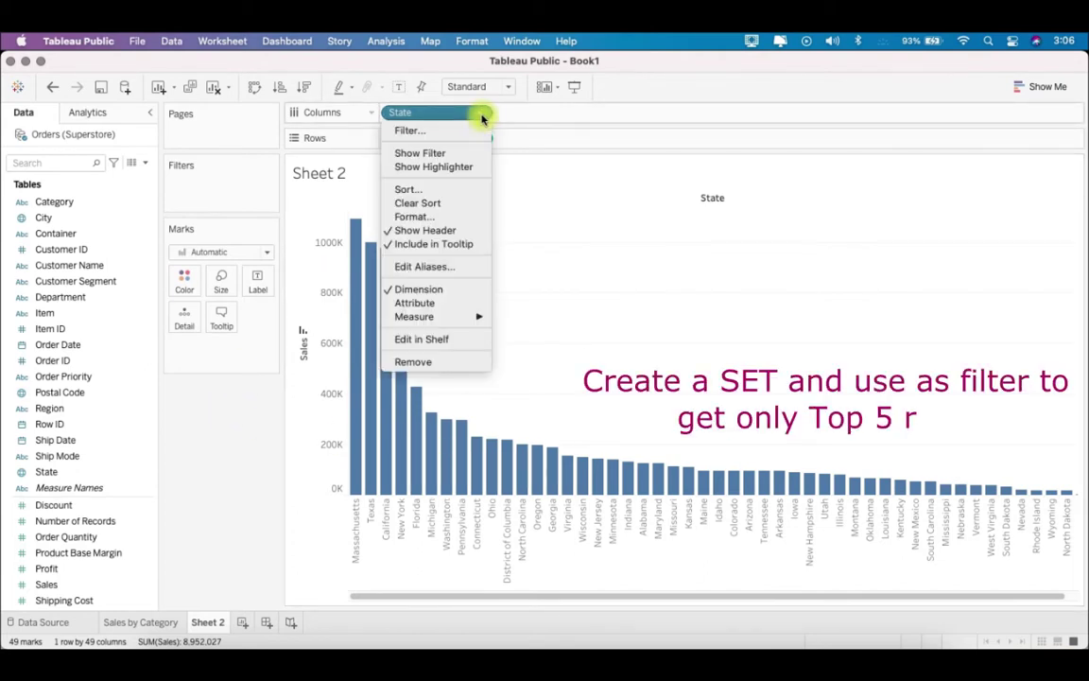
left_click(481, 116)
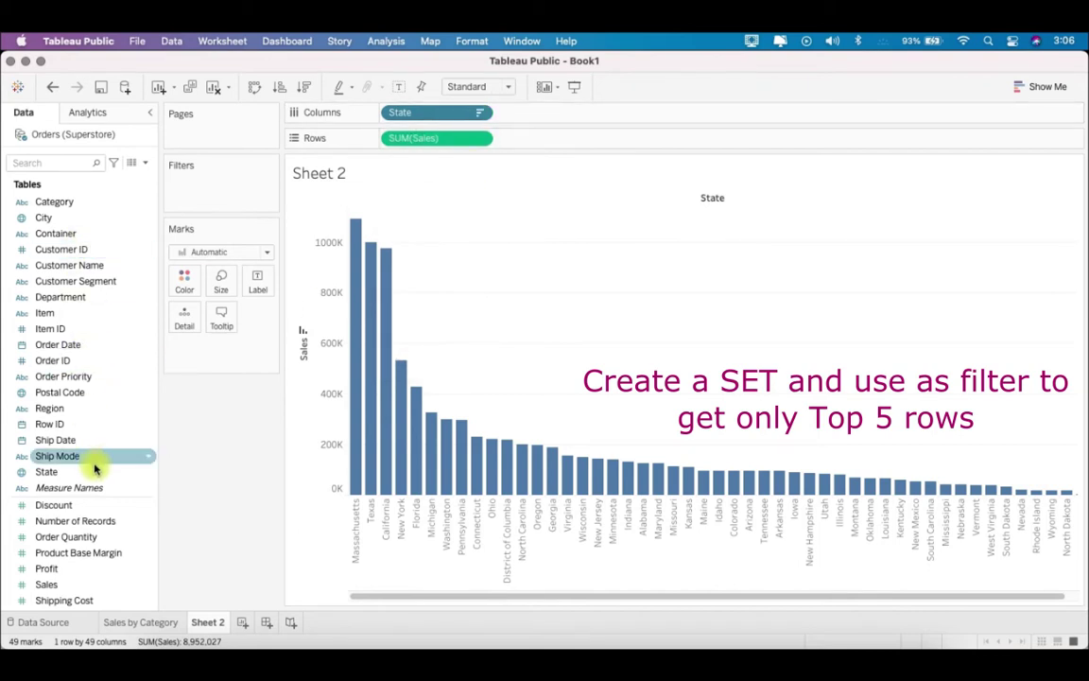
left_click(147, 473)
mouse_move(264, 293)
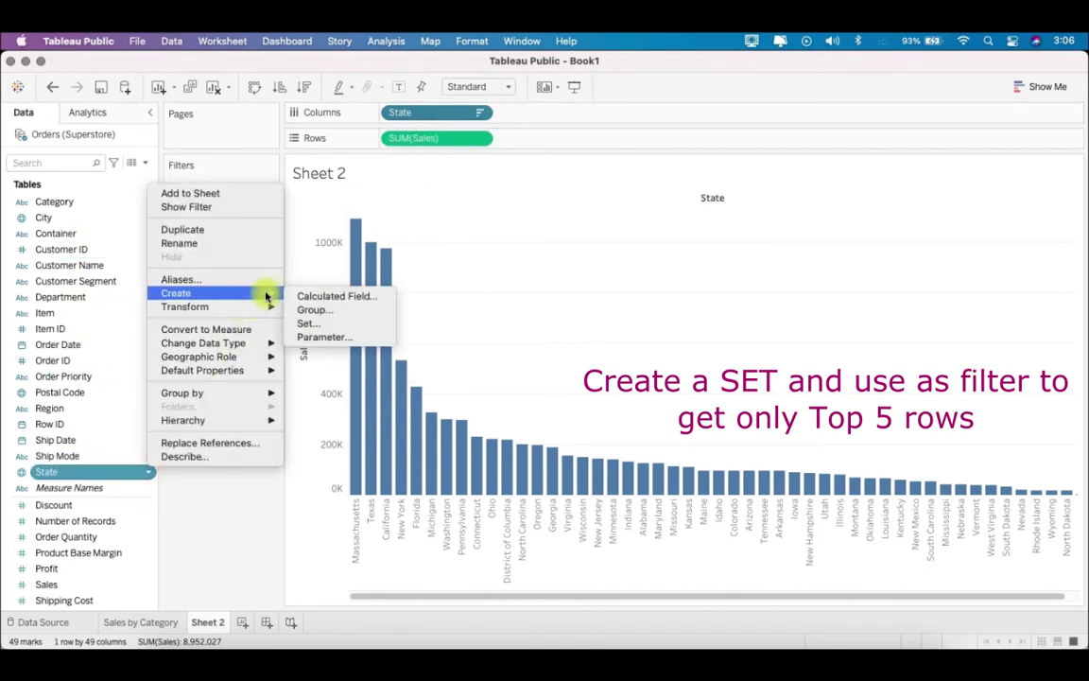
left_click(373, 327)
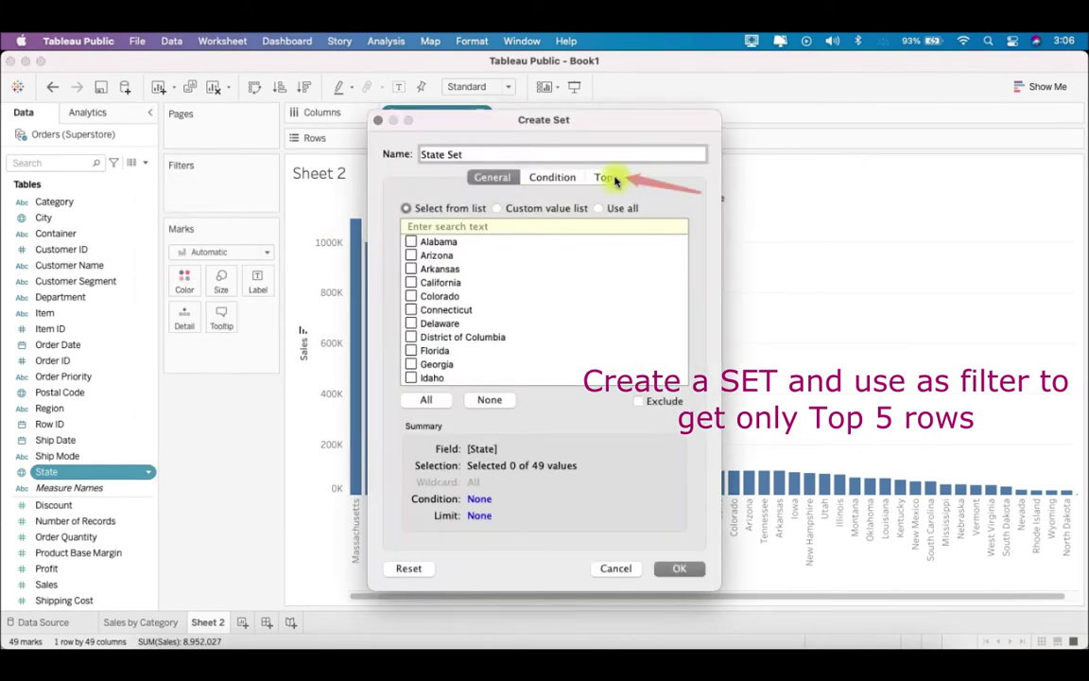
left_click(607, 178)
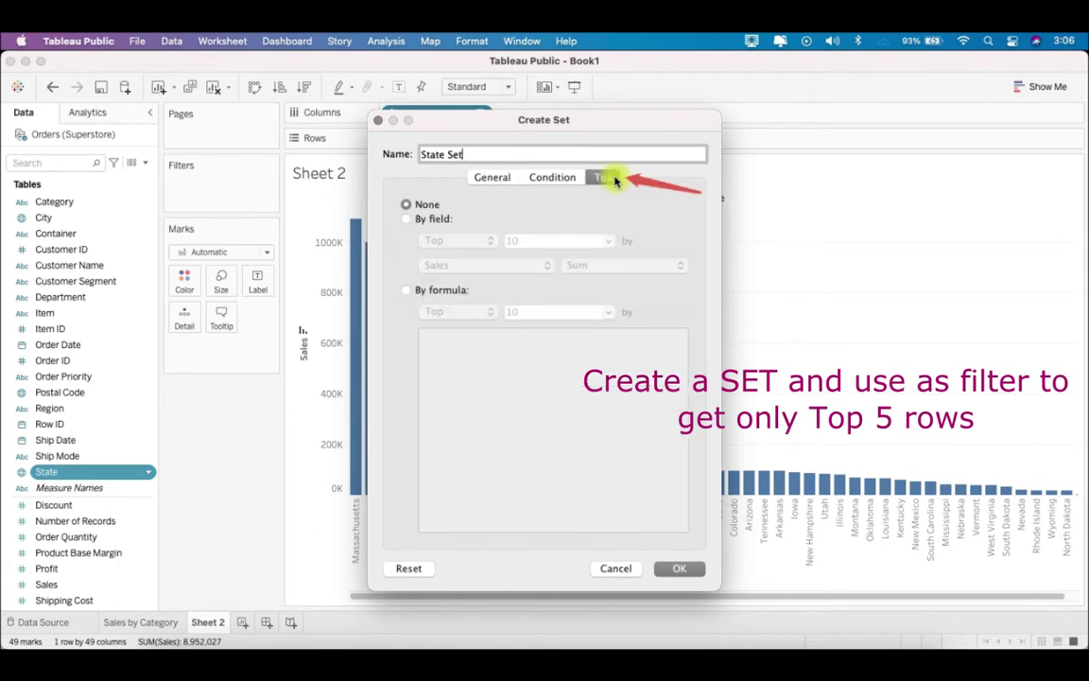
left_click(437, 219)
left_click(537, 242)
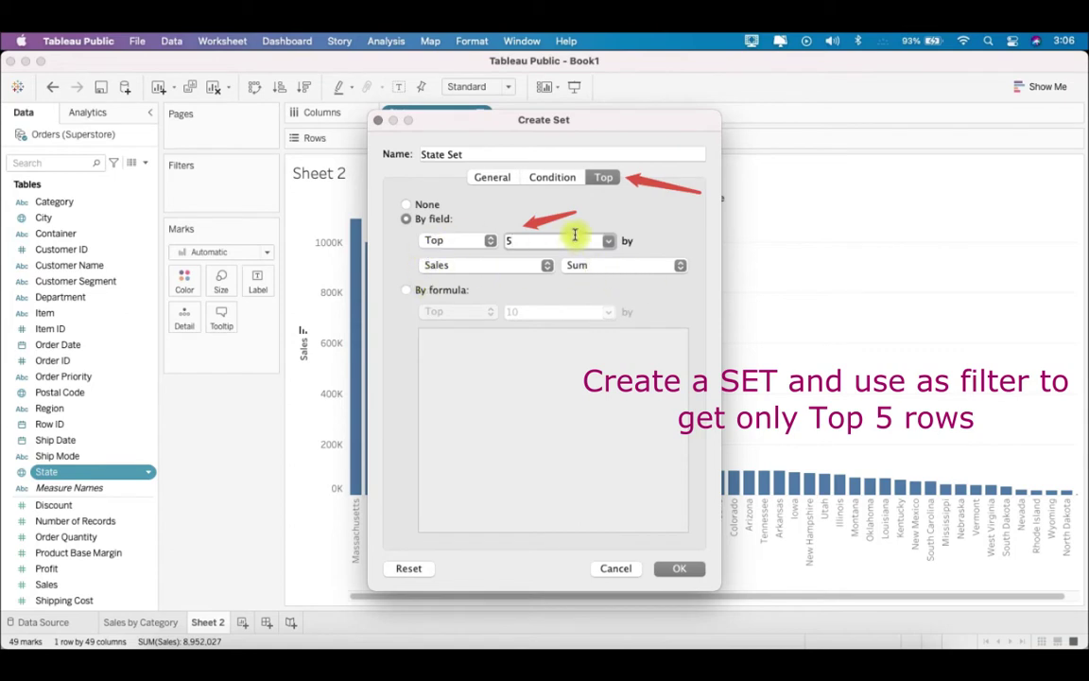
left_click(675, 567)
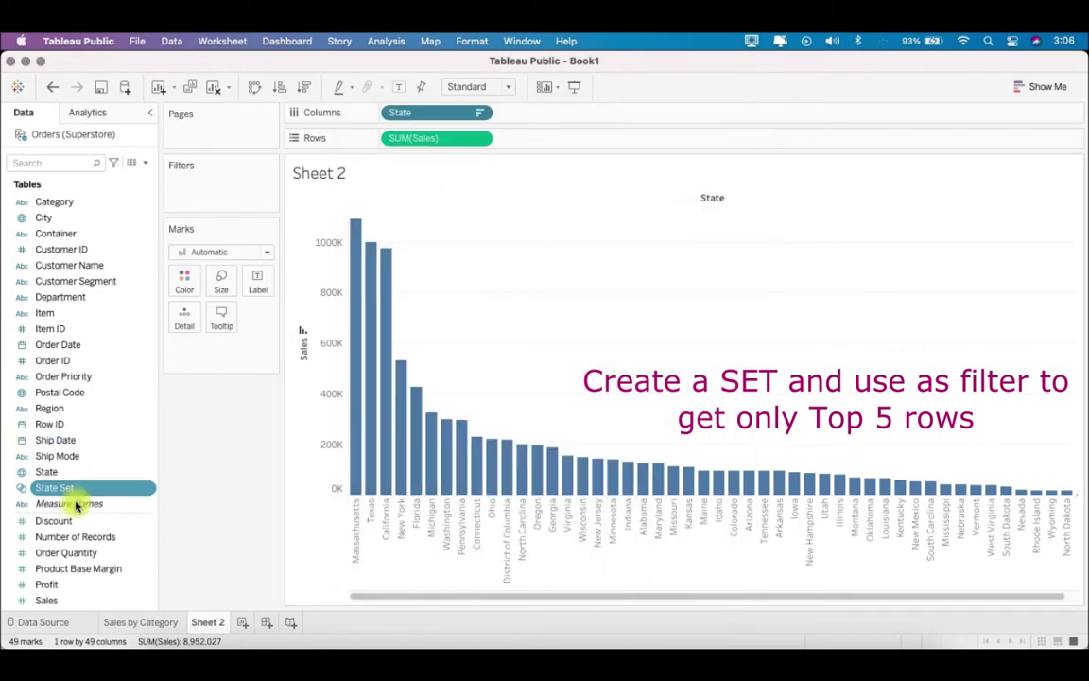
left_click_drag(73, 489, 237, 199)
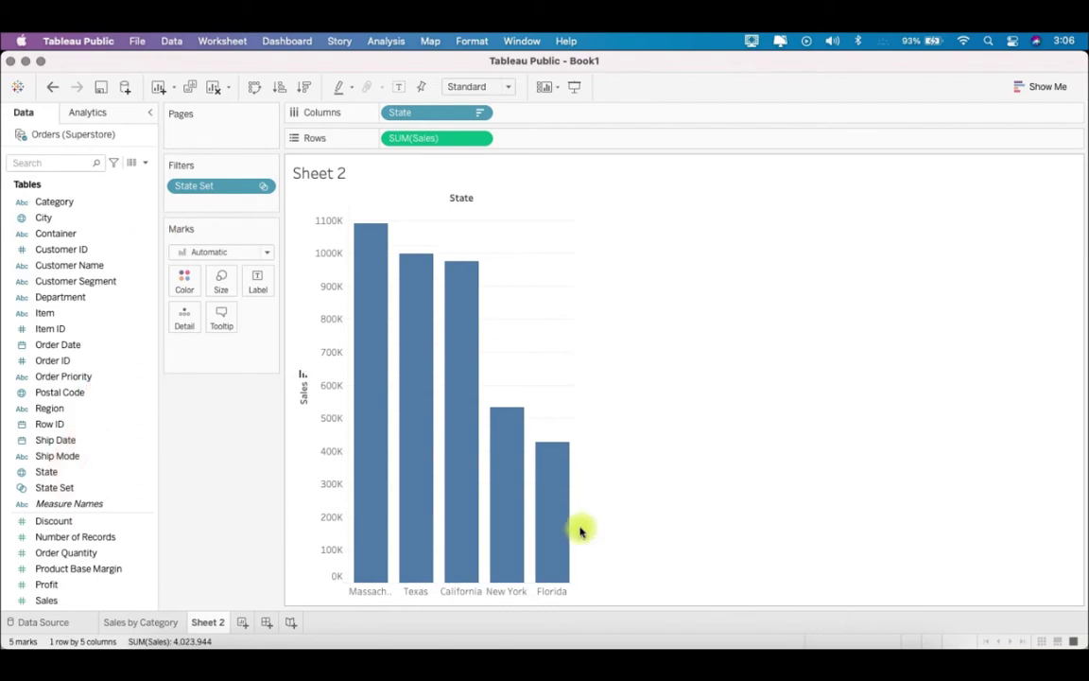
- Rename Sheet 2 as "Top 5 States by Sales"
right_click(220, 624)
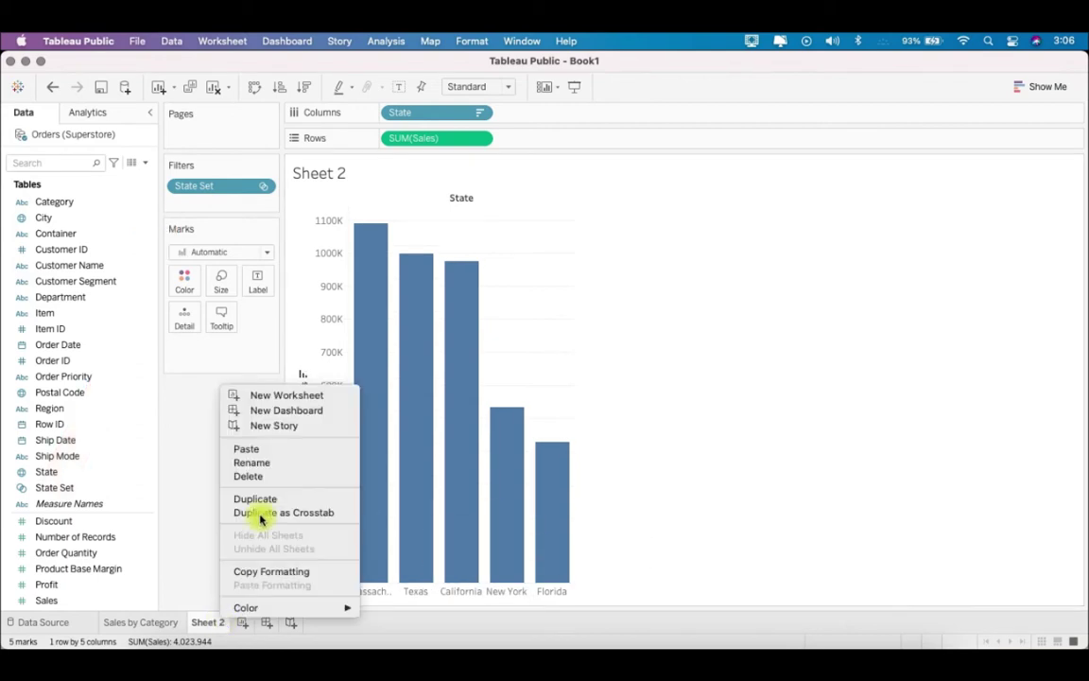
left_click(285, 464)
type("Top 5 State")
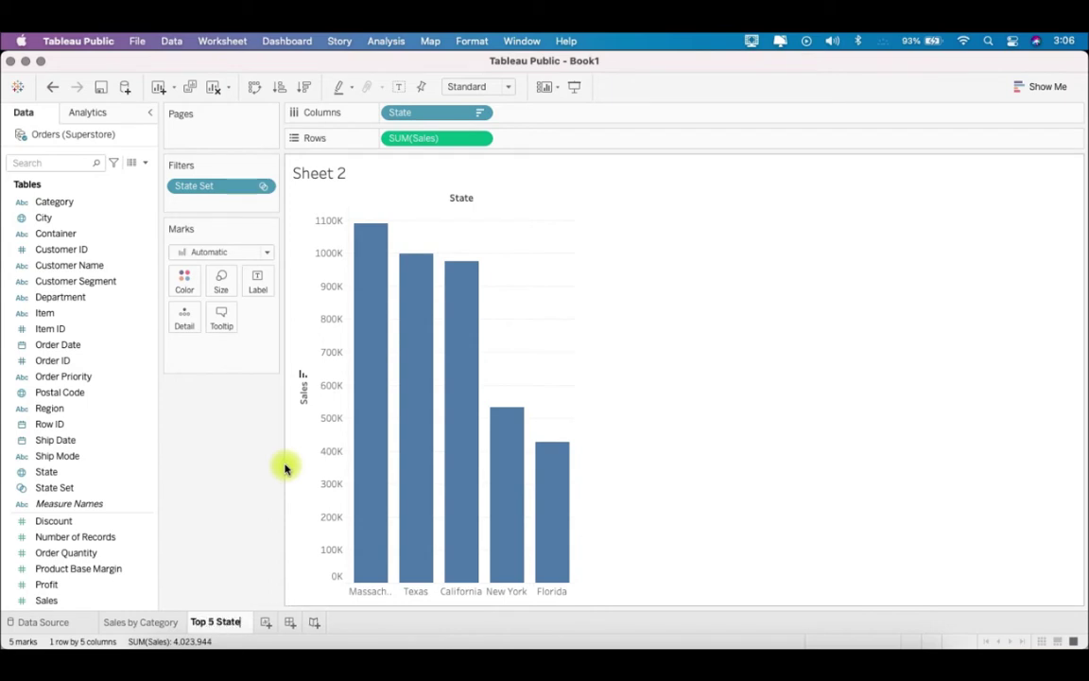
type("s by Sales")
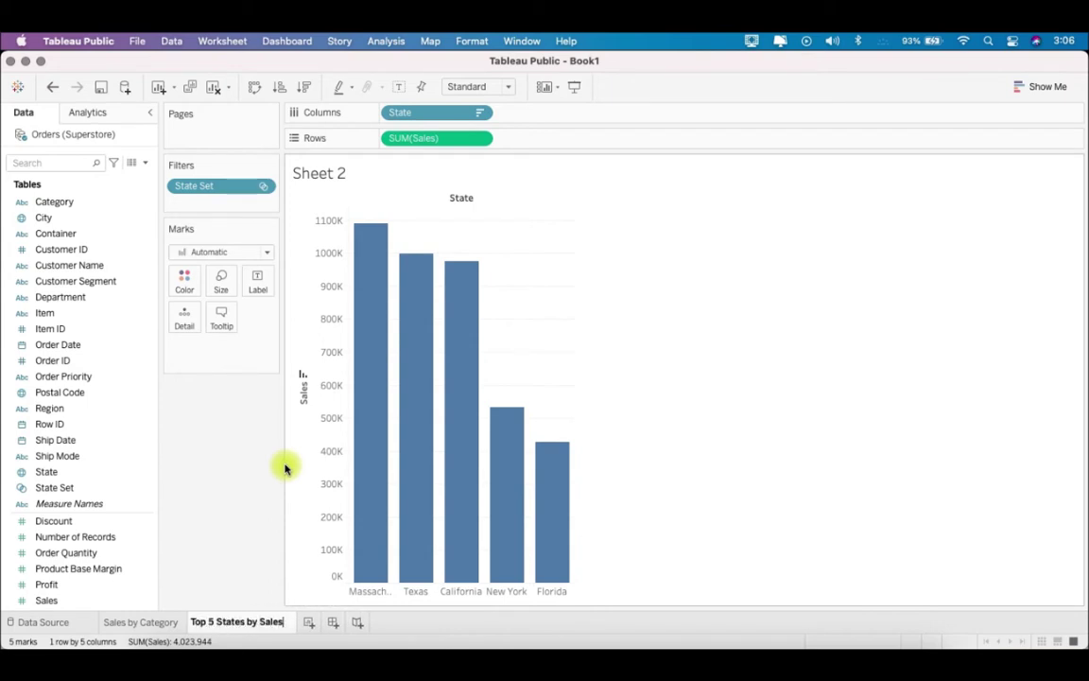
key("Return")
- Build a line chart on a new worksheet showing Sales in rows against continuous month of Order Date in columns
left_click(302, 620)
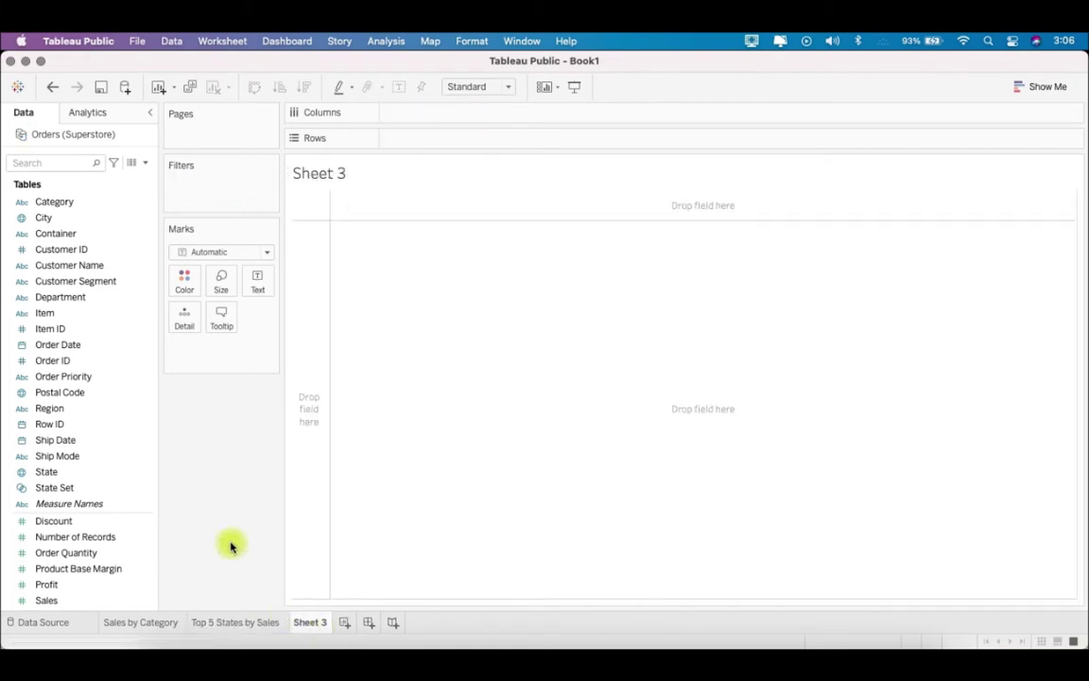
left_click_drag(52, 601, 440, 138)
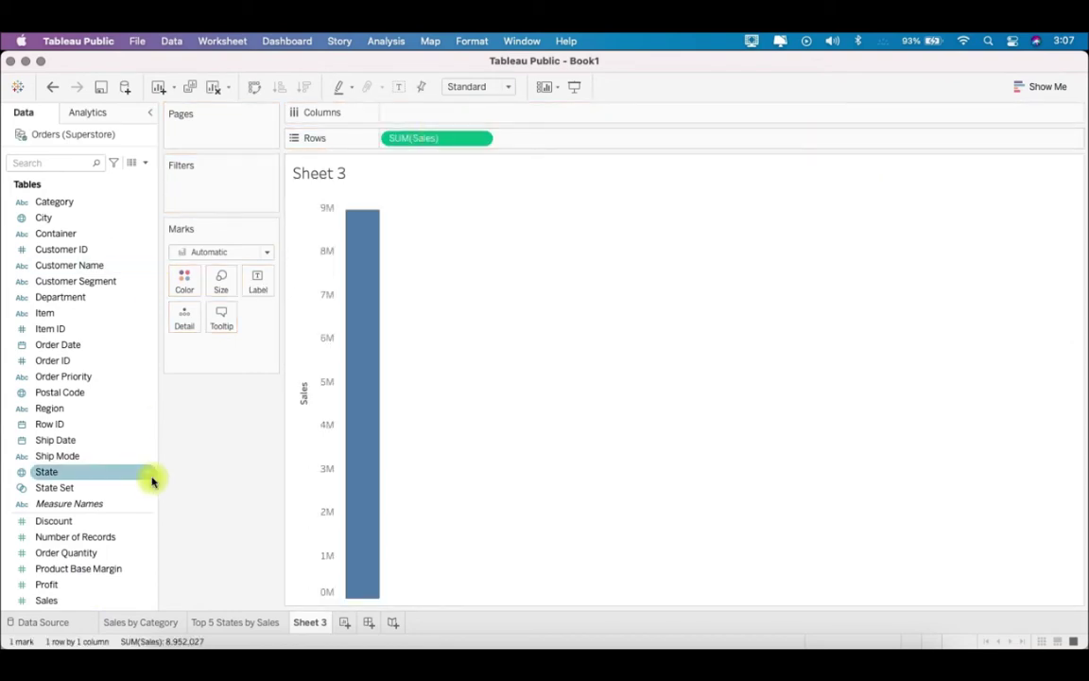
left_click_drag(90, 348, 483, 116)
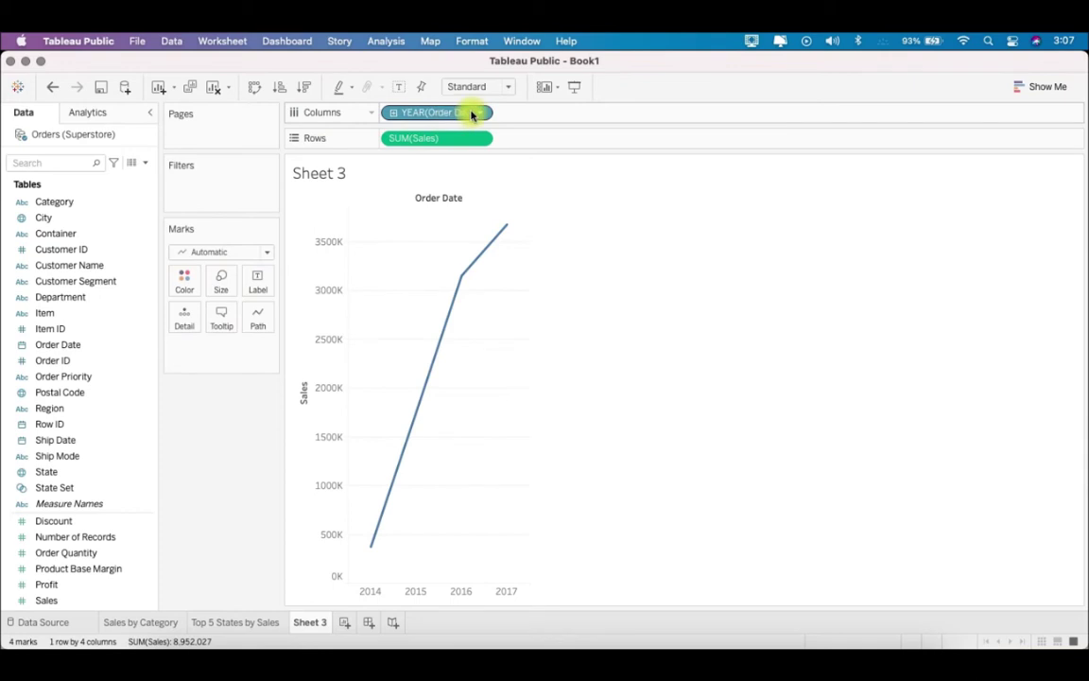
left_click(480, 113)
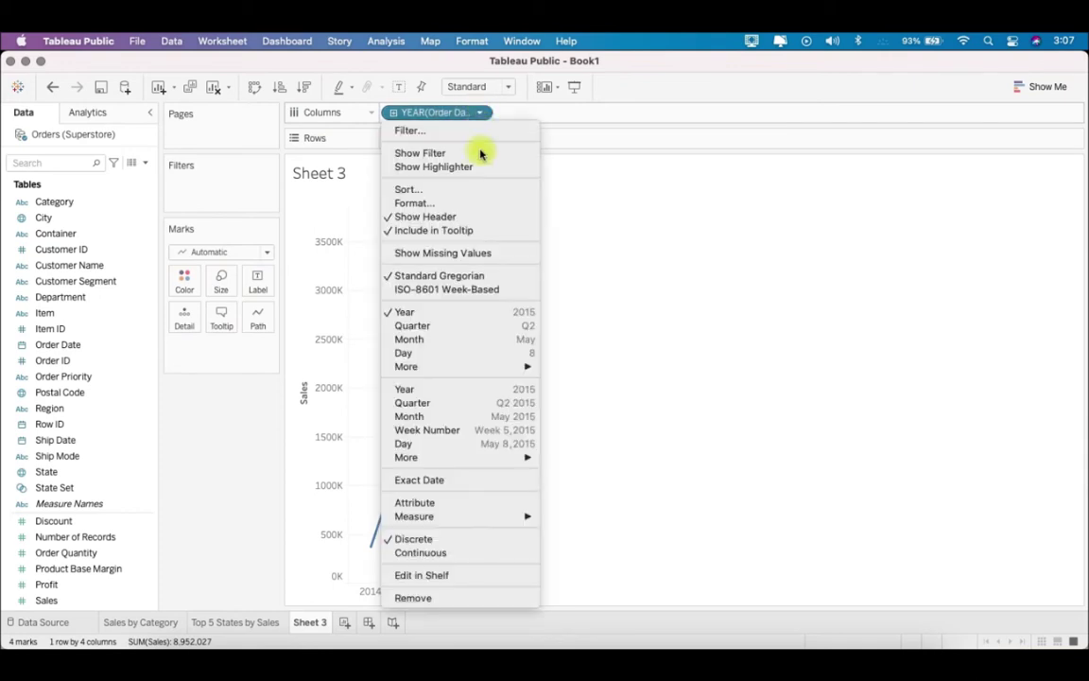
left_click(430, 420)
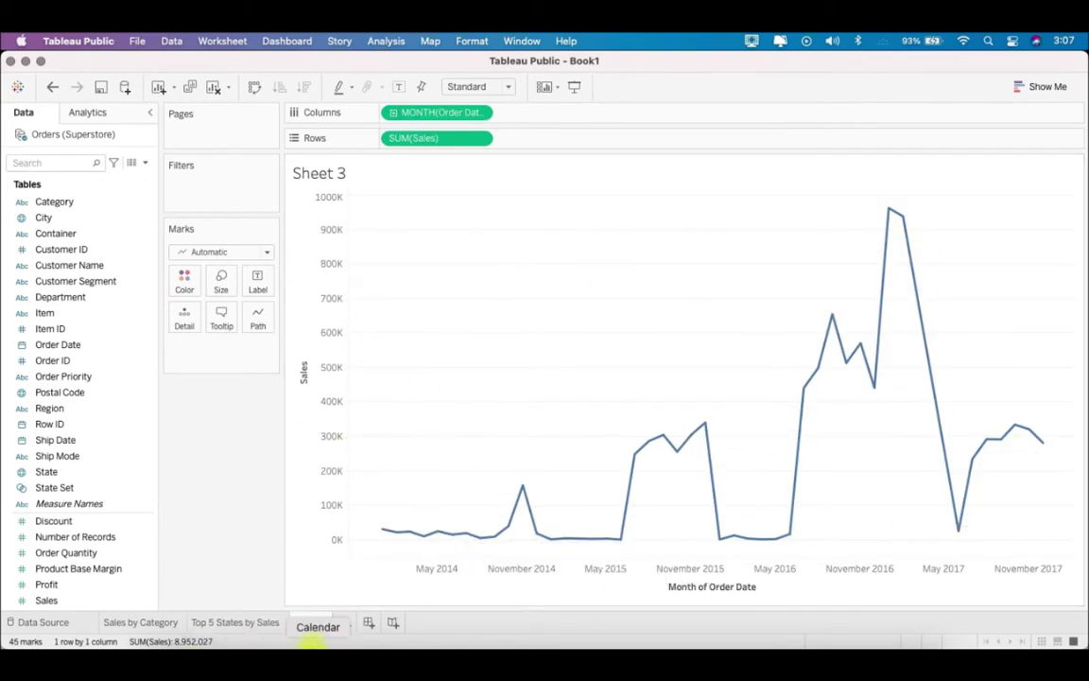
- Rename Sheet 3 as "Sales Trend Over Time"
right_click(316, 629)
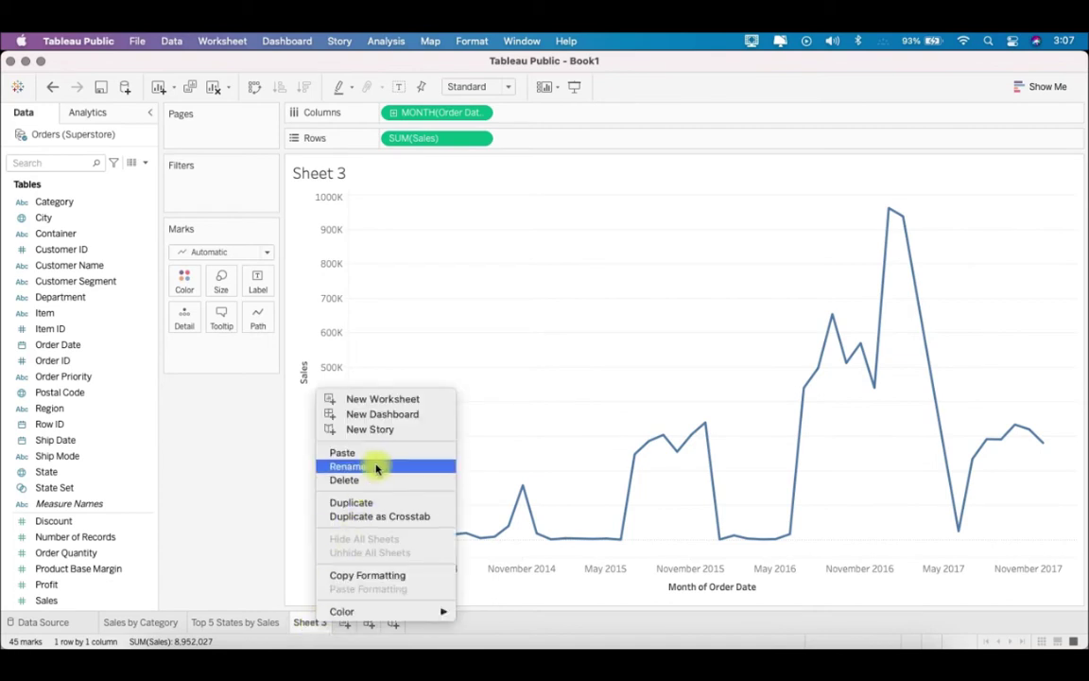
left_click(375, 465)
type("Sales Trend Over Time")
key("Return")
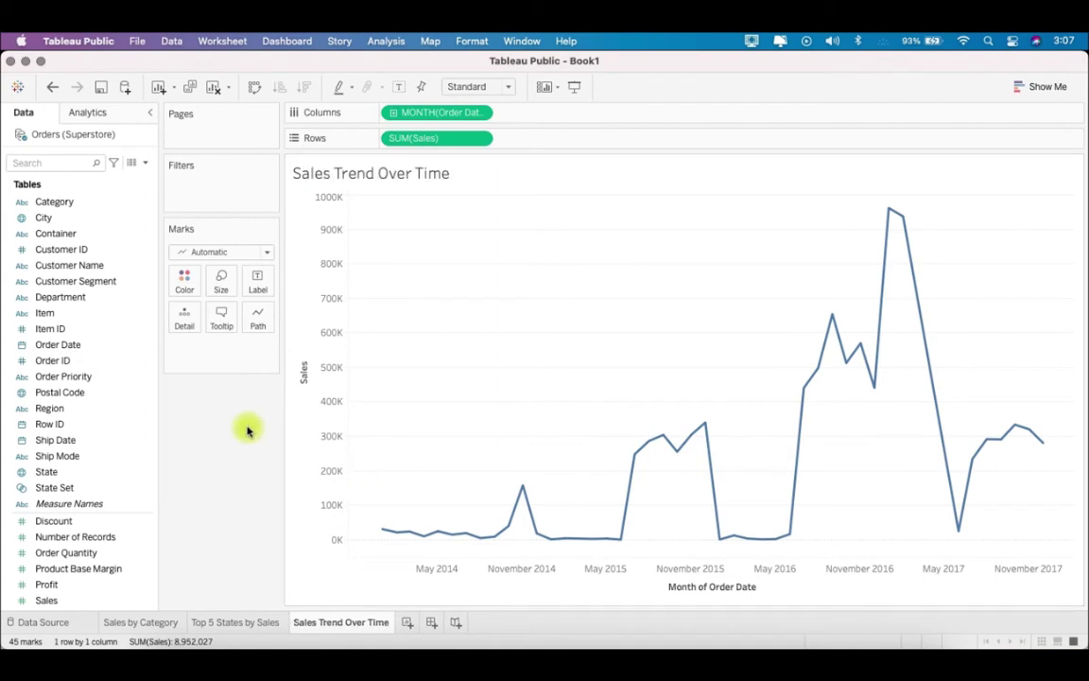
- Clear all the default text from the tooltip of the Sales by Category worksheet
left_click(237, 621)
left_click(173, 624)
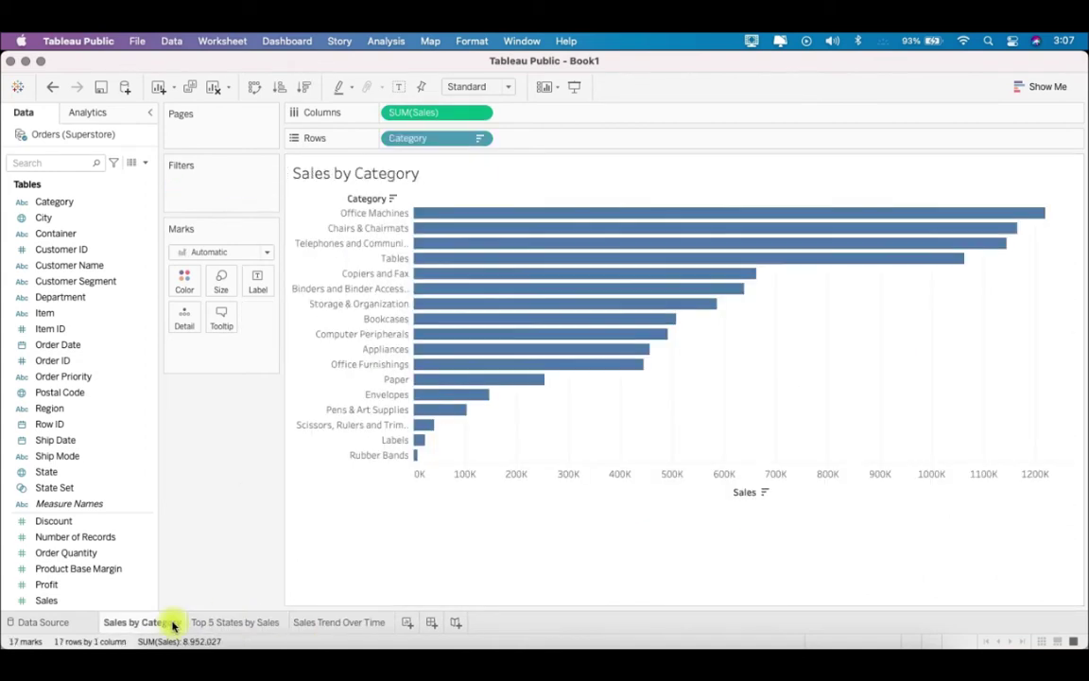
mouse_move(564, 218)
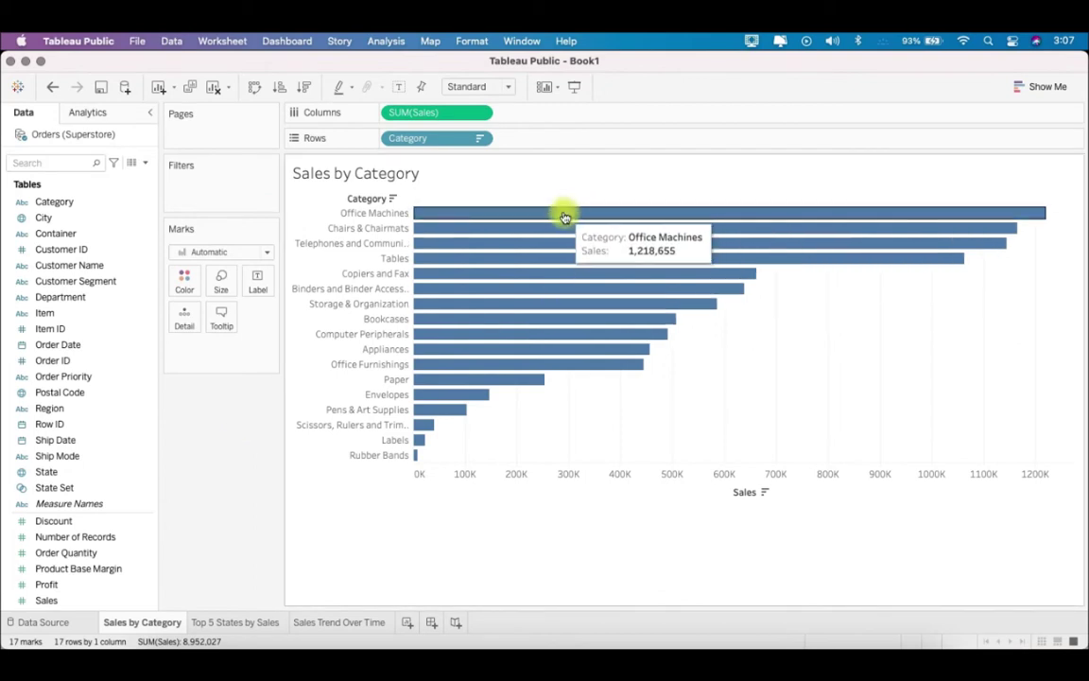
left_click(223, 320)
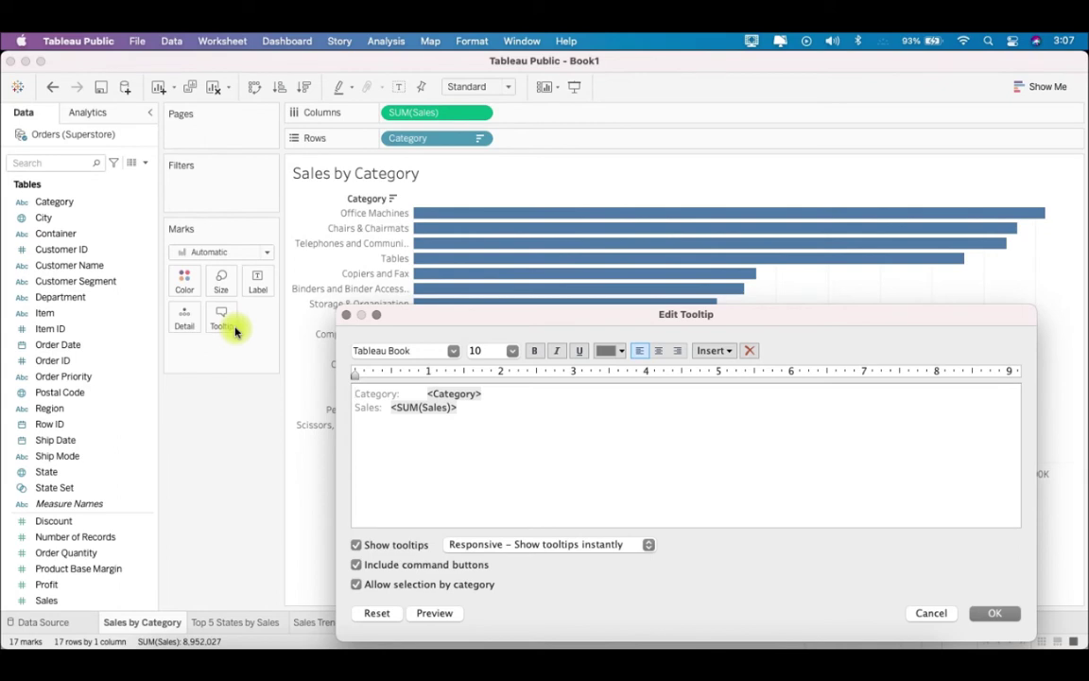
key("super+a")
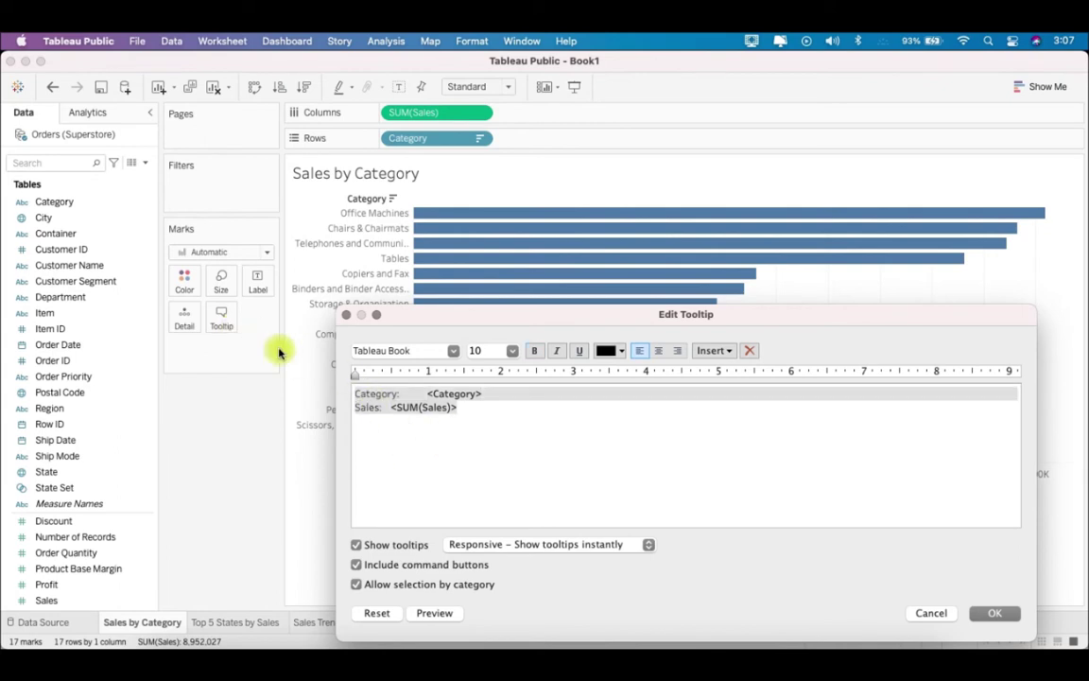
key("BackSpace")
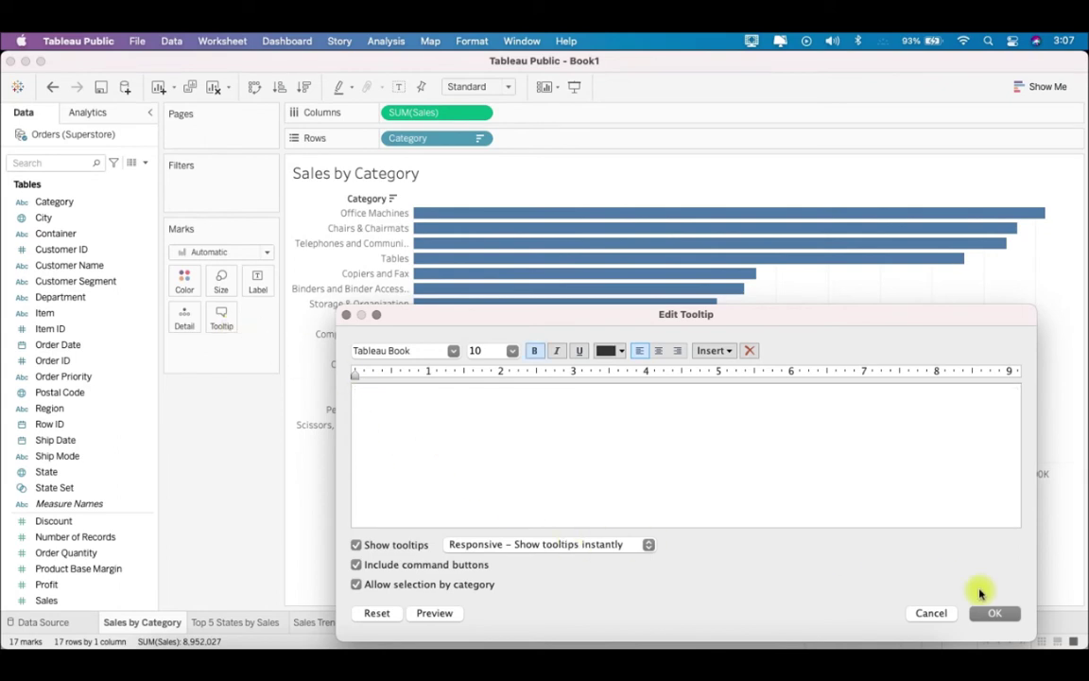
- Insert the "Top 5 States by Sales" sheet into the empty tooltip
left_click(726, 356)
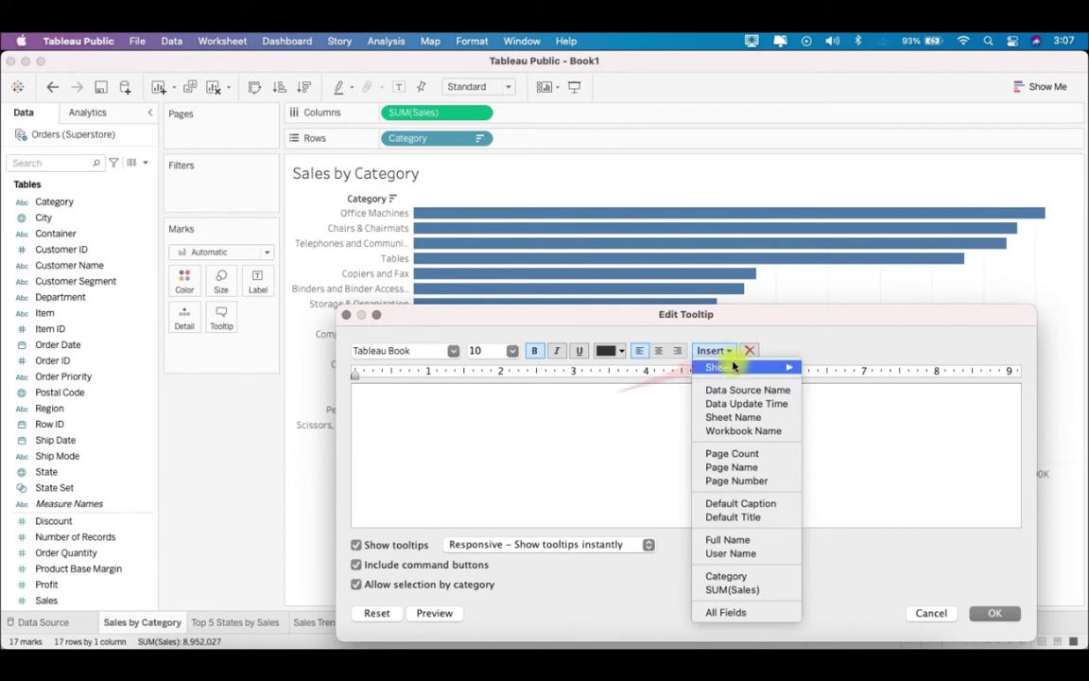
mouse_move(729, 371)
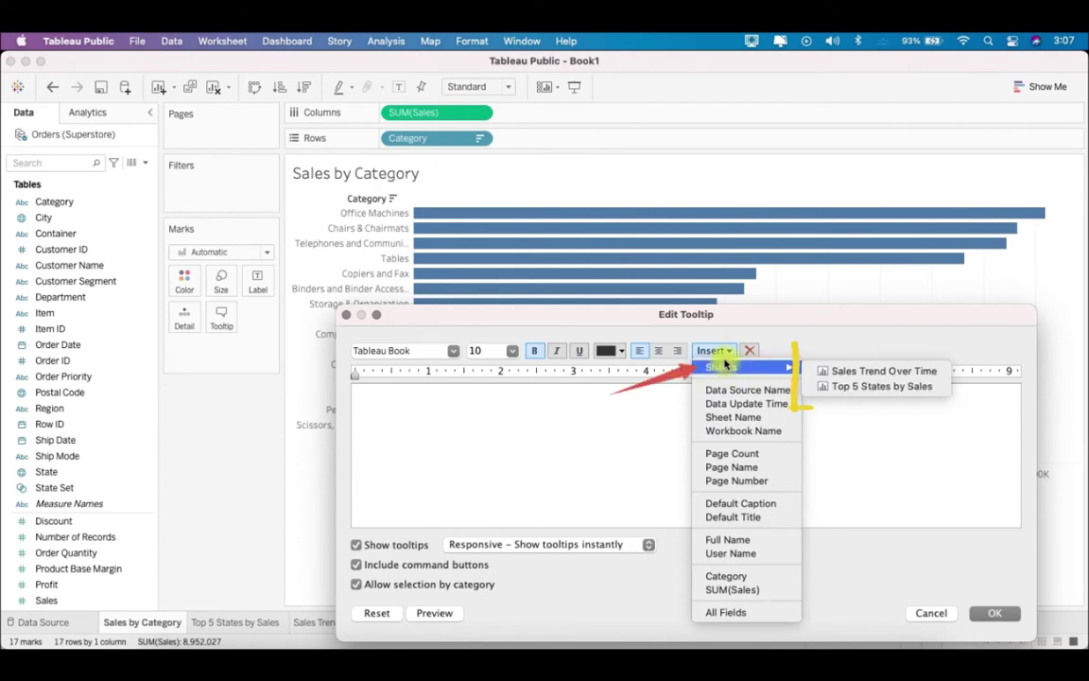
left_click(931, 390)
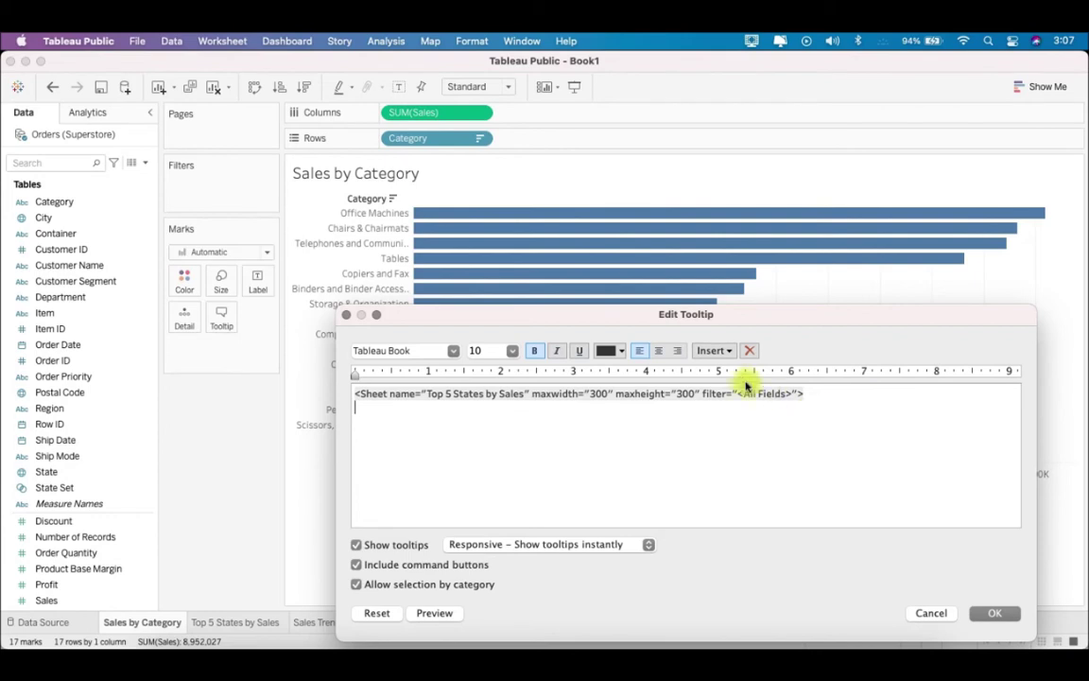
- Insert the "Sales Trend Over Time" sheet into the tooltip below the Top 5 States by Sales sheet
left_click(728, 354)
mouse_move(785, 368)
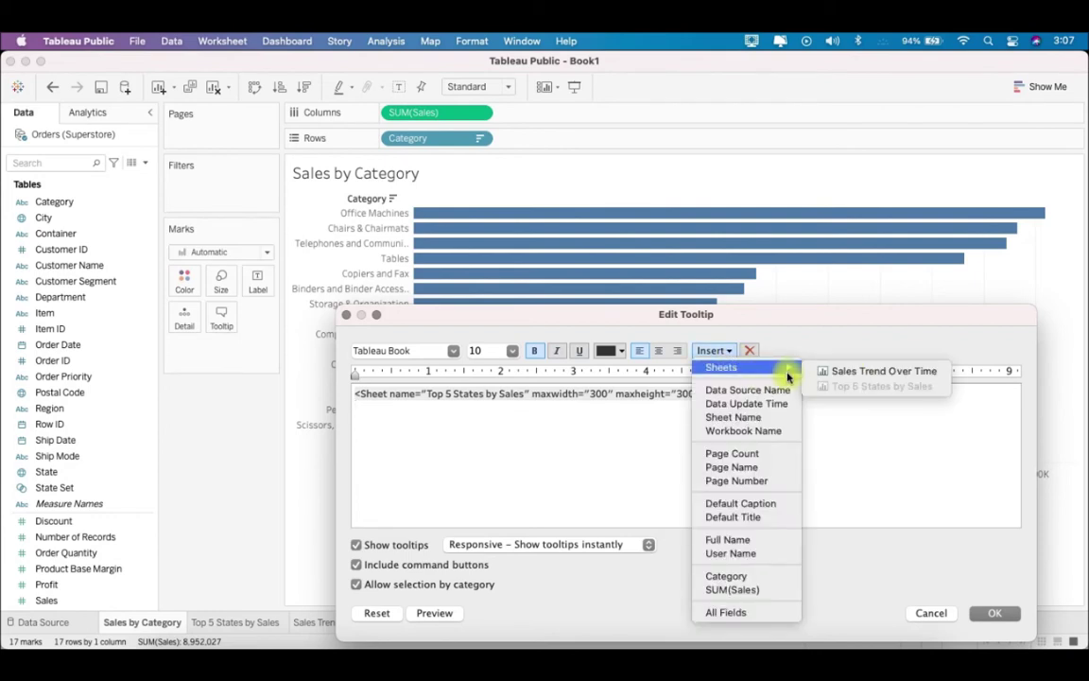
left_click(910, 372)
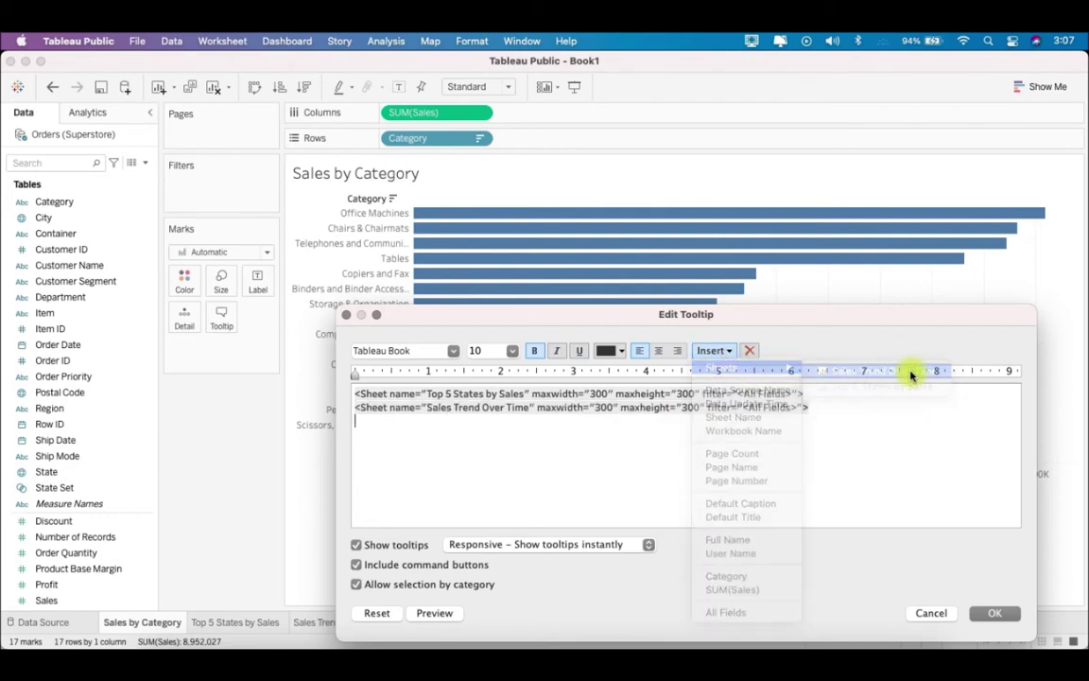
- Add the heading "Top 5 States:" above the first embedded sheet and set its font to Tableau Semibold
left_click(356, 393)
key("Return")
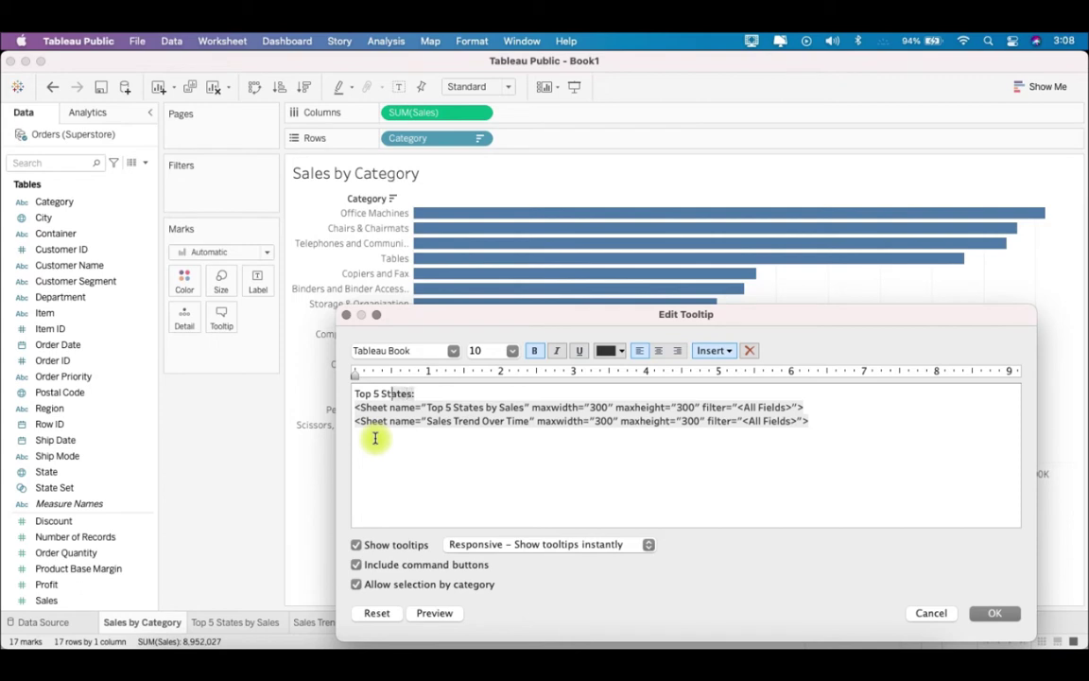
key("super+a")
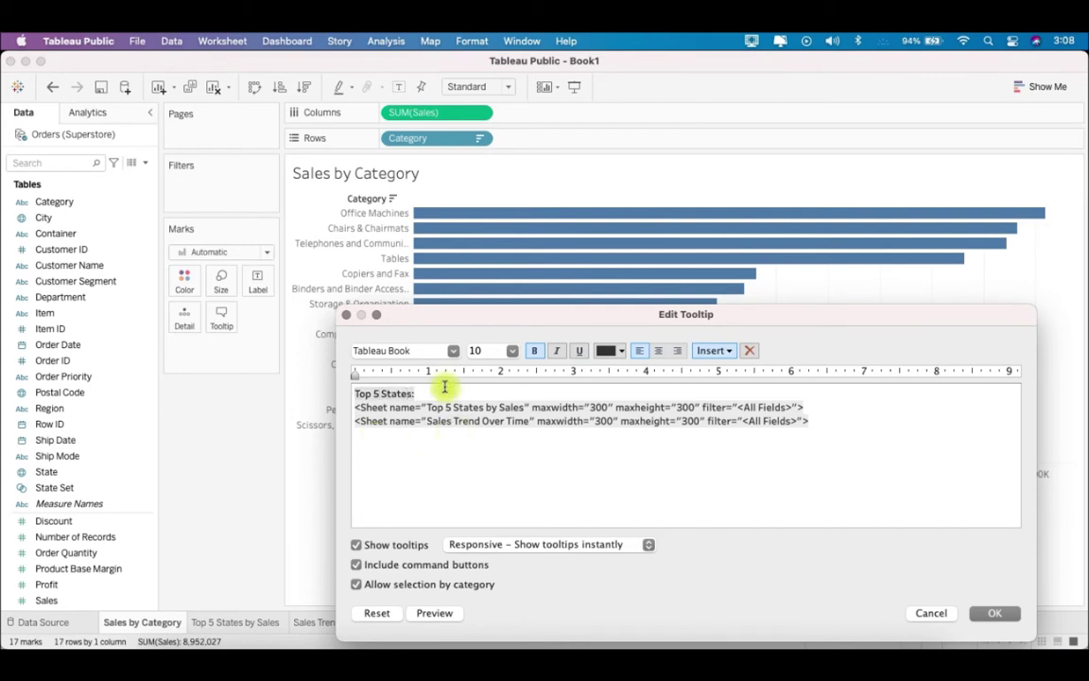
left_click(452, 350)
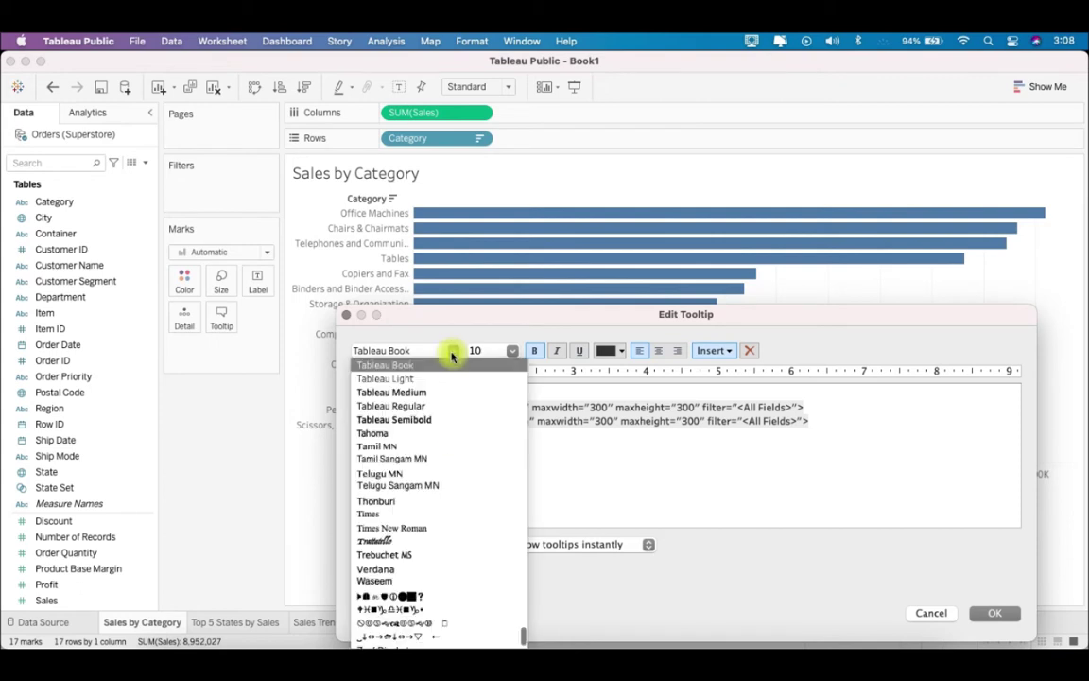
left_click(440, 418)
- Add a blank line and the heading "Sales Trend Over Time:" above the second embedded sheet, in Tableau Semibold
left_click(831, 409)
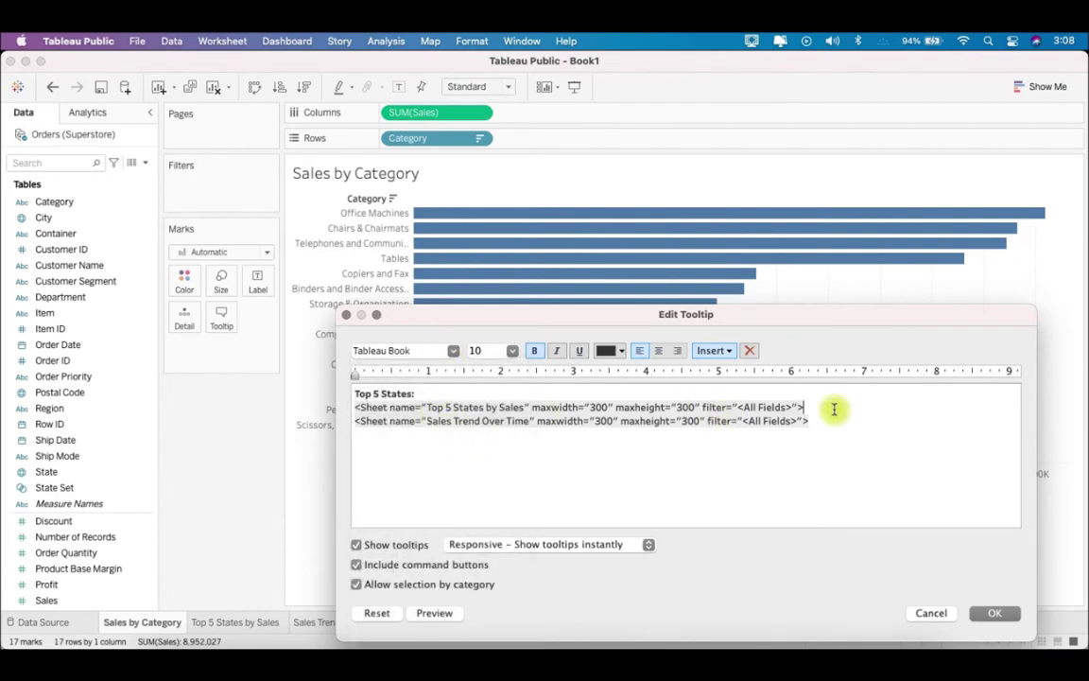
key("Return")
key("Return")
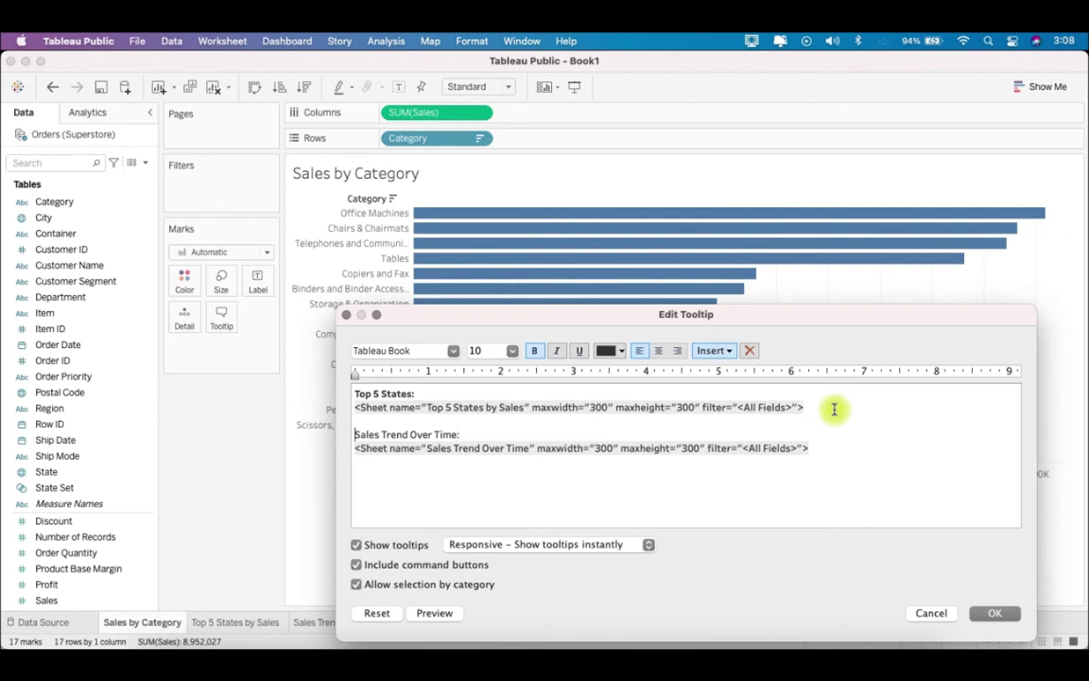
key("super+a")
left_click(455, 350)
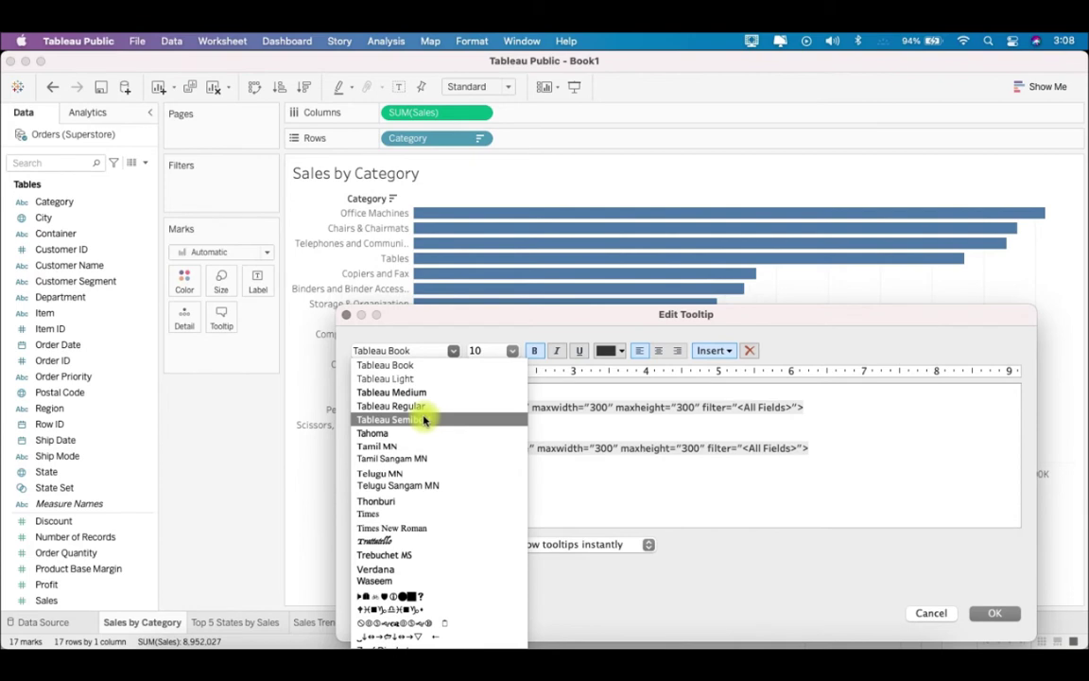
left_click(424, 419)
left_click(490, 479)
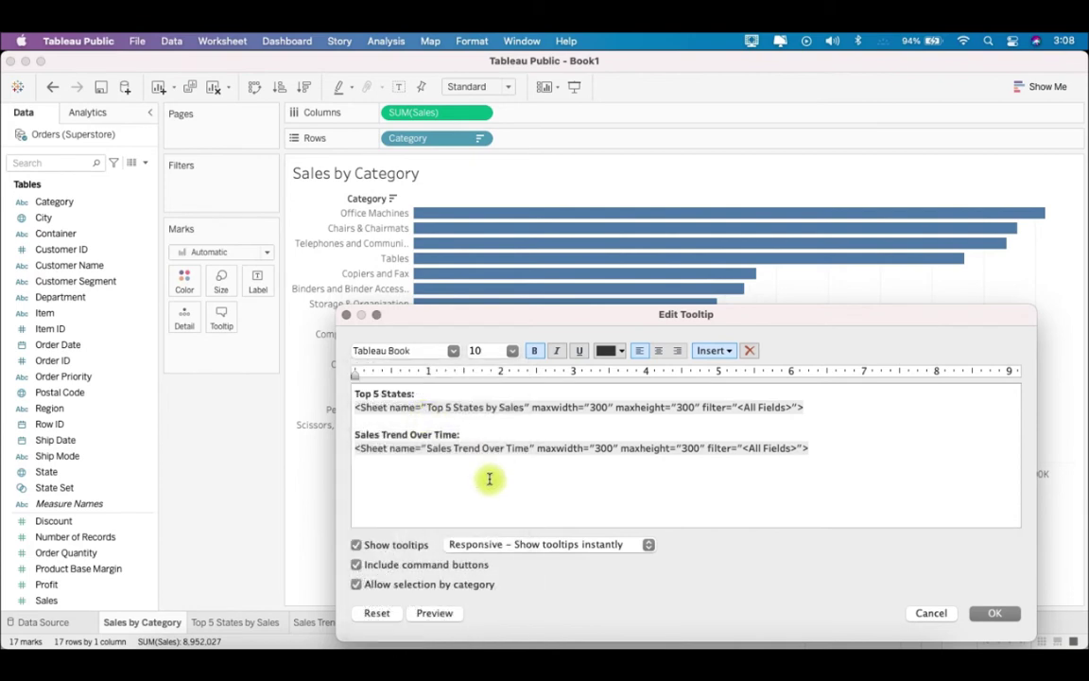
- Preview the tooltip, apply it, and check it on the Office Machines bar
left_click(432, 616)
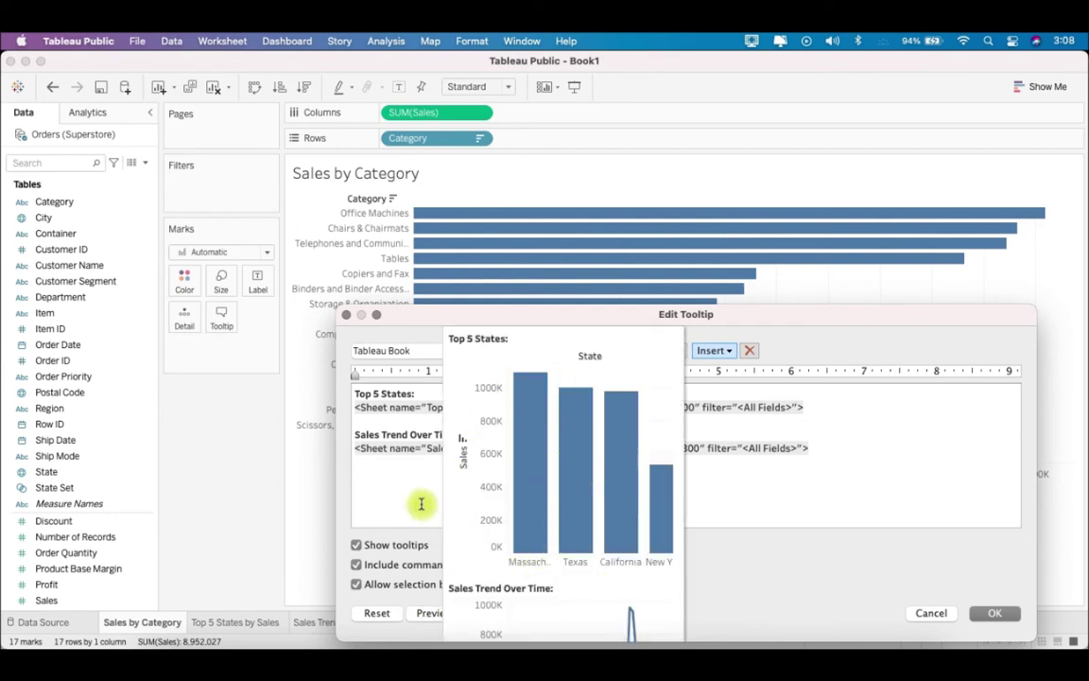
left_click(992, 612)
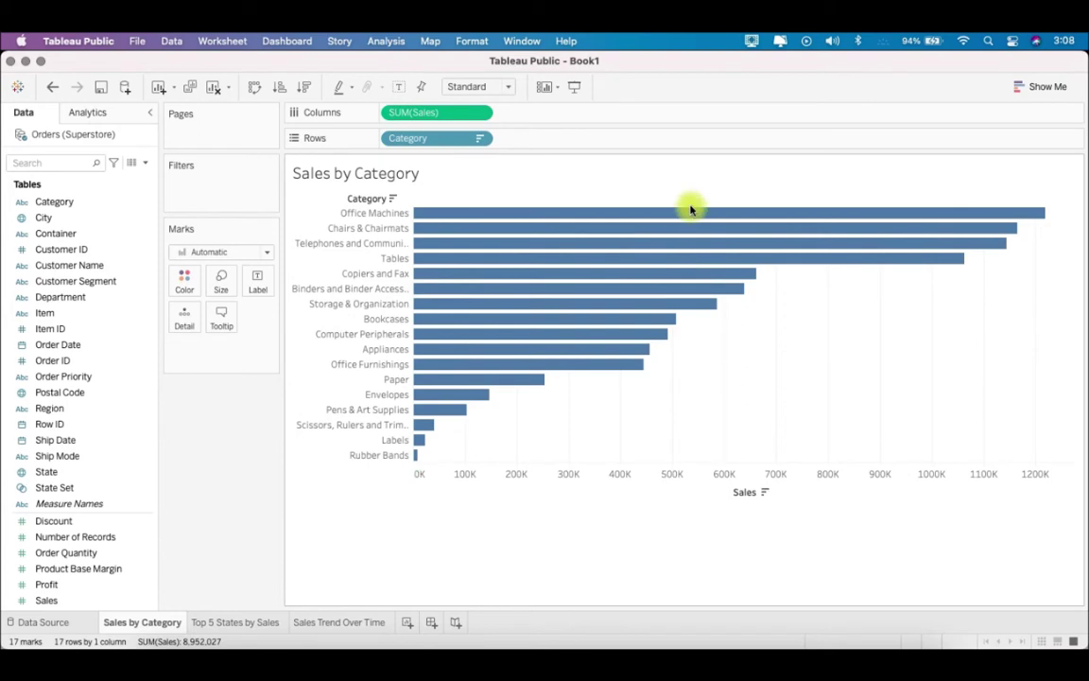
mouse_move(658, 216)
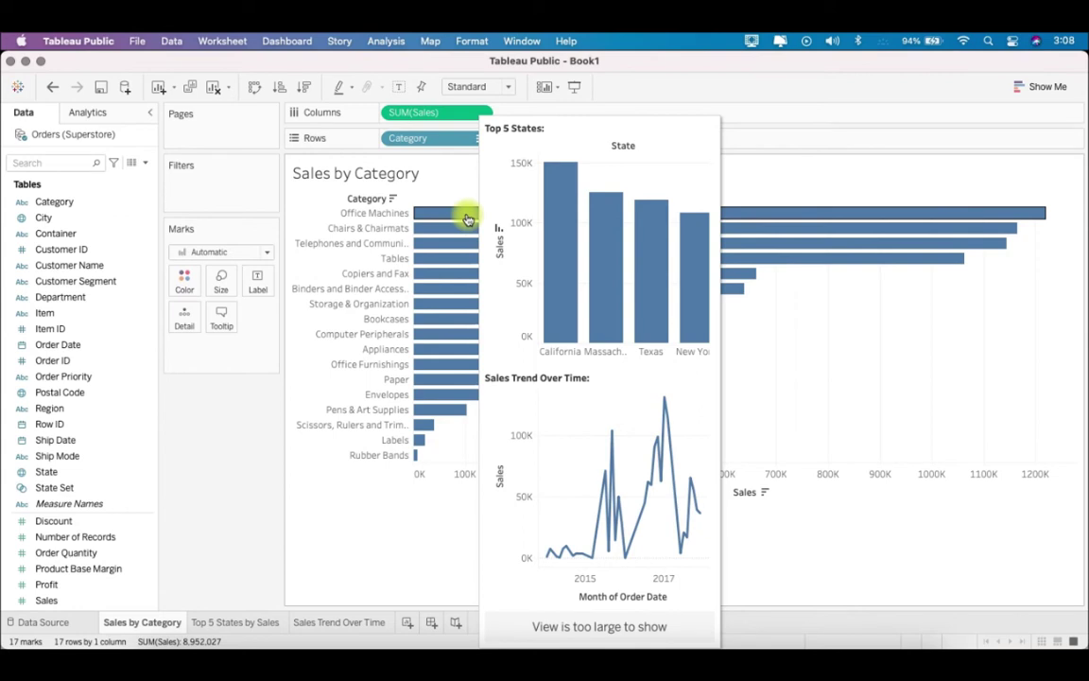
- Reduce the height and width of the chart on the Top 5 States by Sales worksheet
left_click(251, 624)
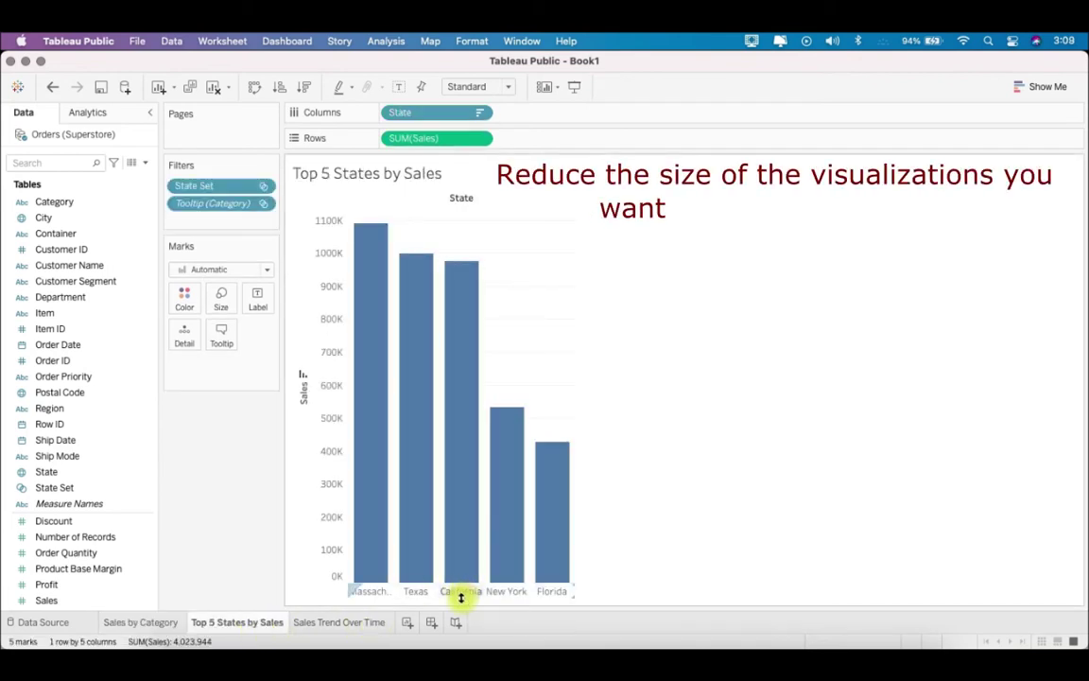
left_click_drag(460, 595, 475, 414)
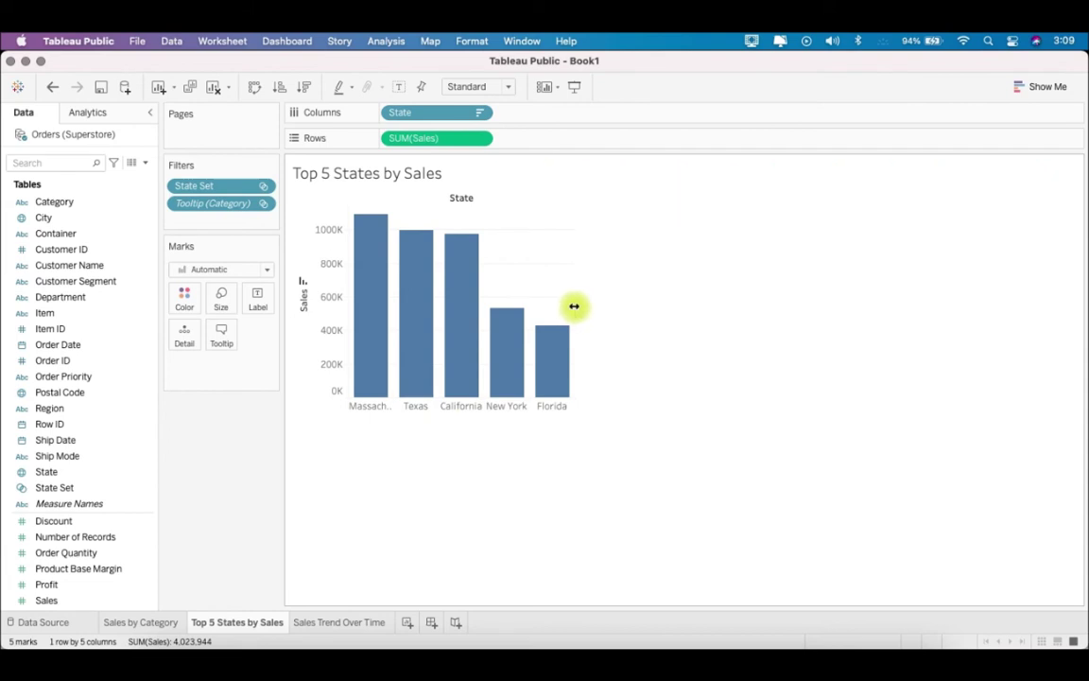
left_click_drag(574, 307, 521, 301)
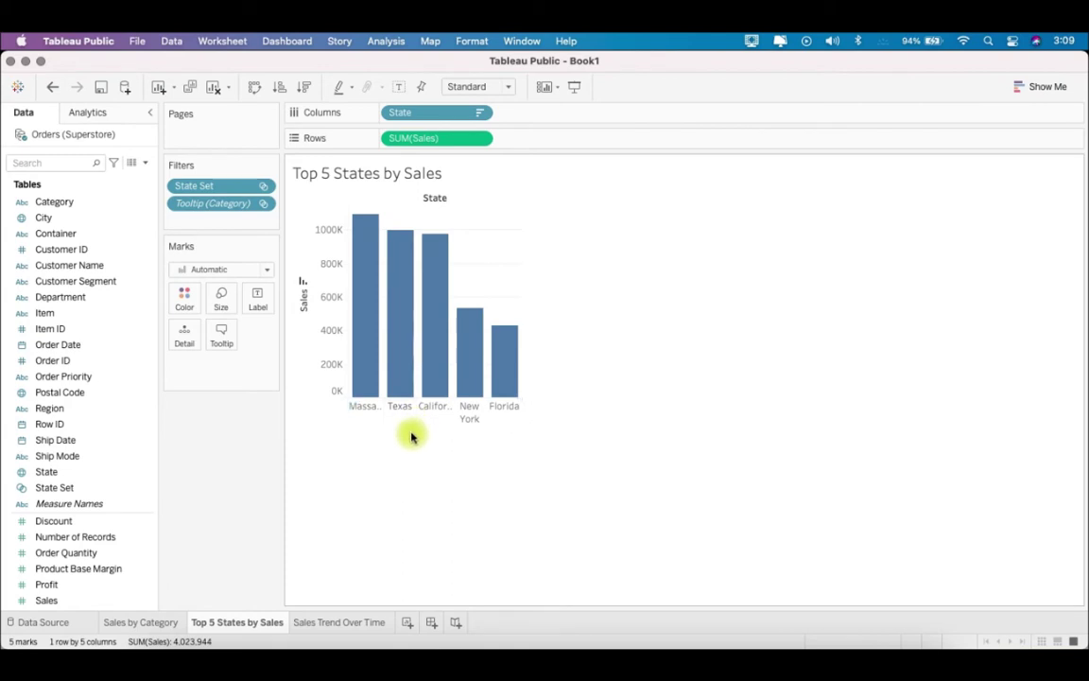
left_click_drag(412, 427, 411, 396)
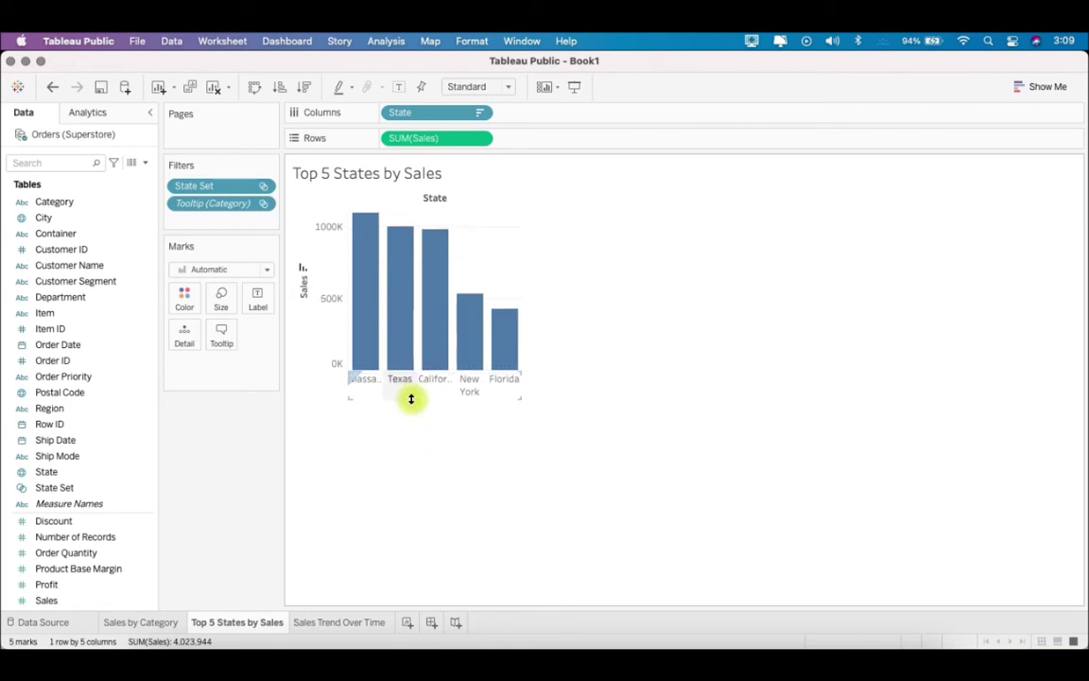
- Hide the Sales axis header and show mark labels on the state bars
right_click(317, 288)
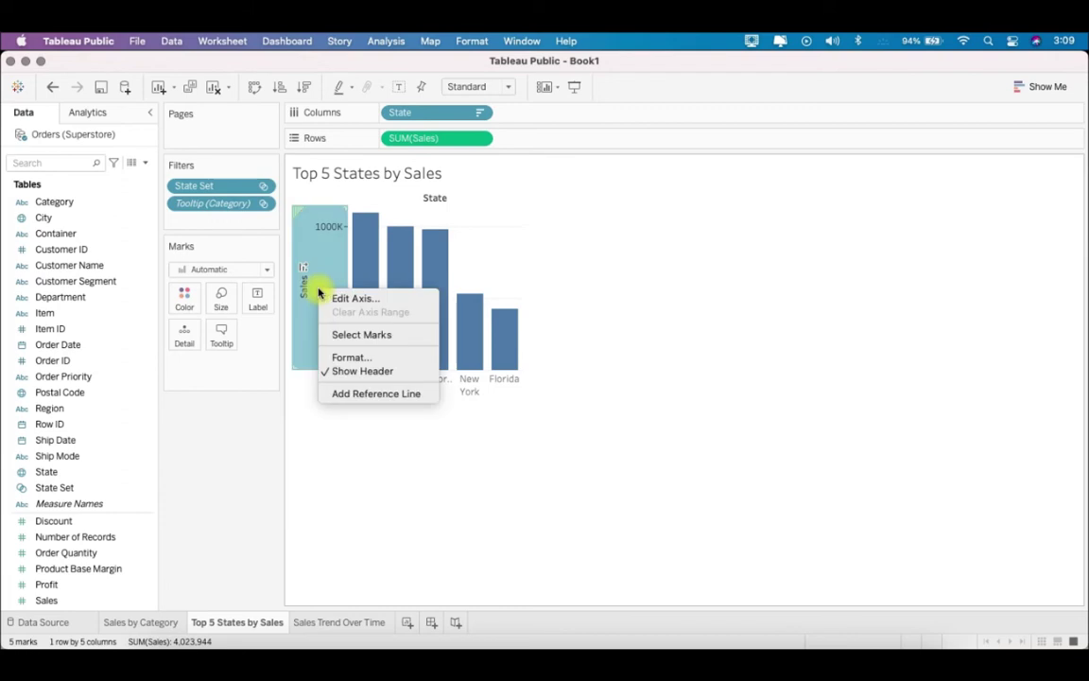
left_click(366, 374)
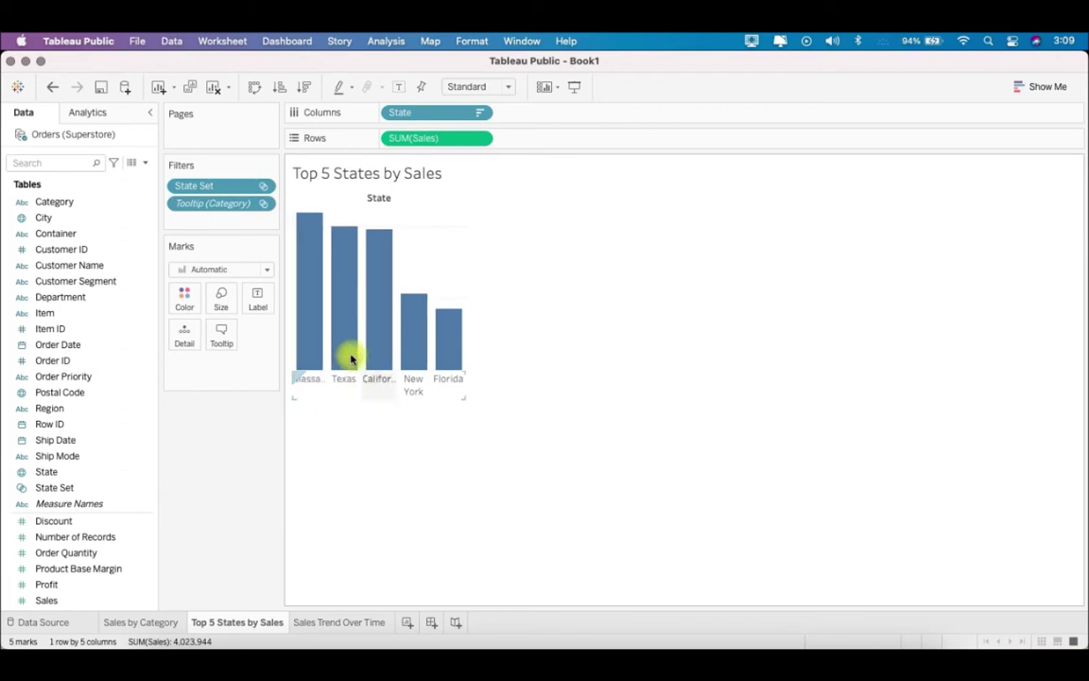
left_click(258, 299)
left_click(295, 332)
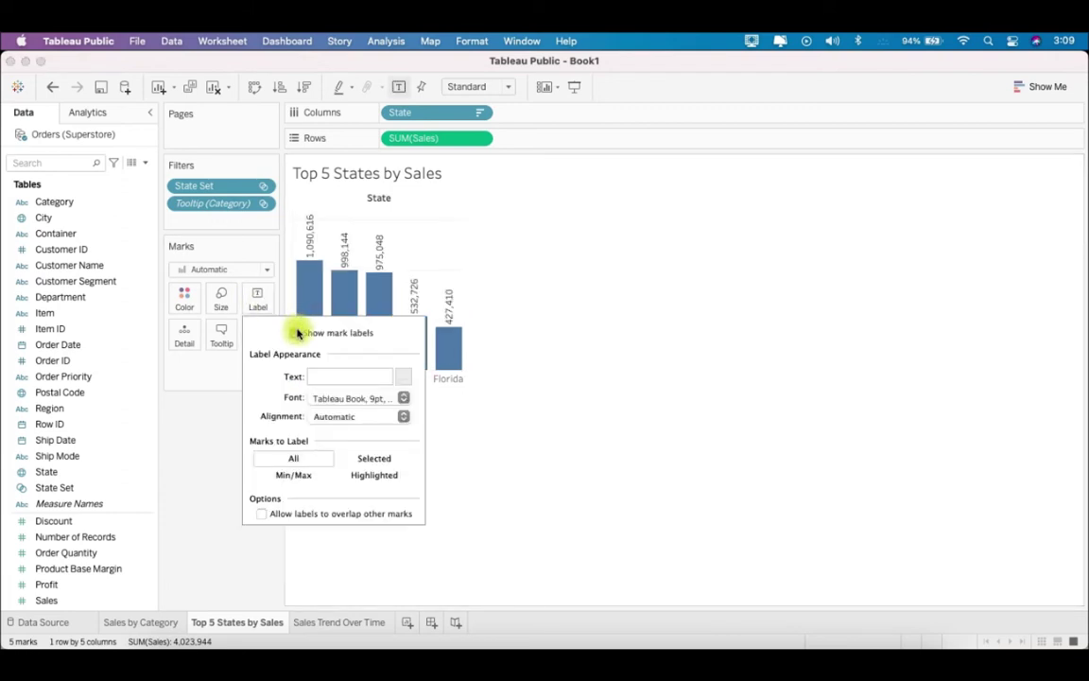
left_click(596, 337)
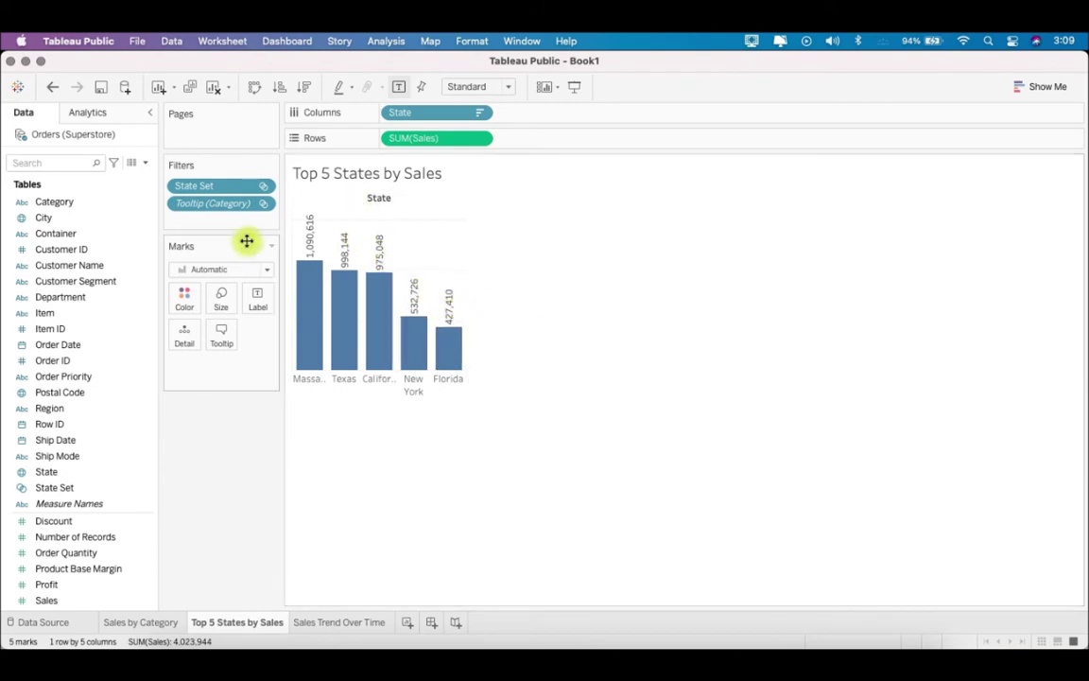
- Format the SUM(Sales) pane numbers as Currency (Custom) with display units in Thousands (K)
left_click(479, 139)
left_click(526, 194)
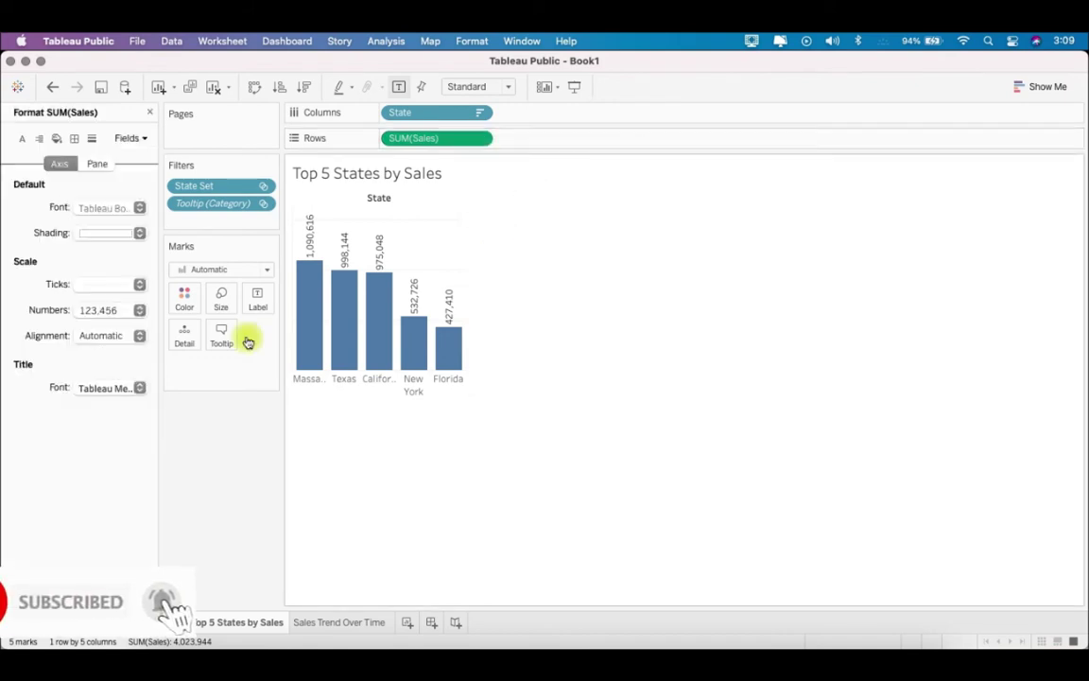
left_click(98, 163)
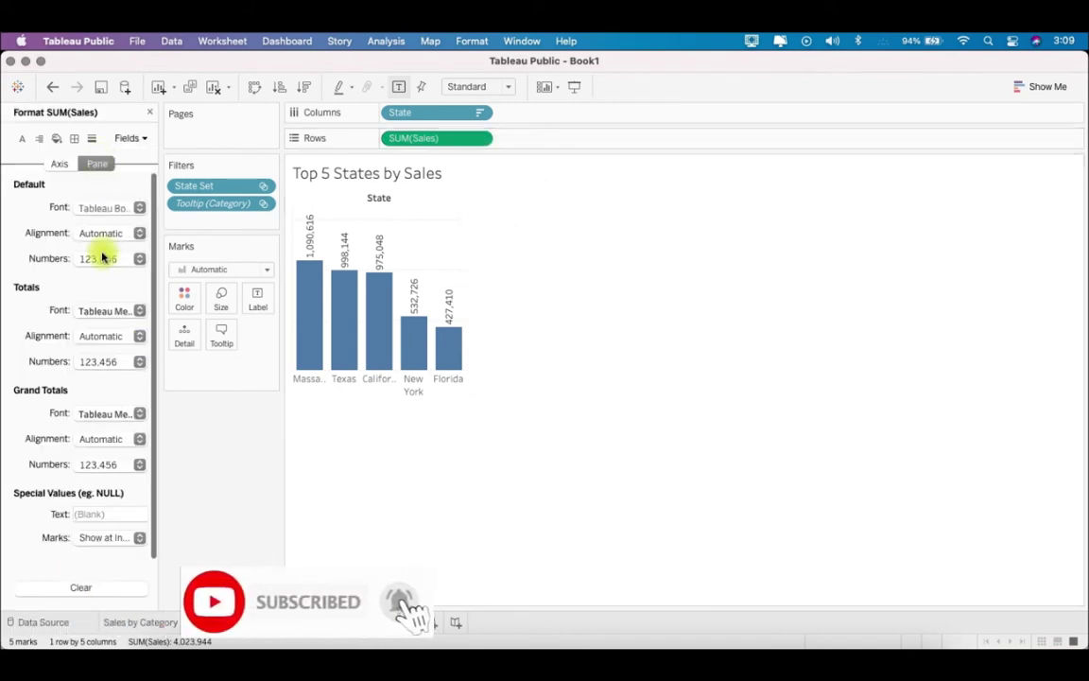
left_click(139, 258)
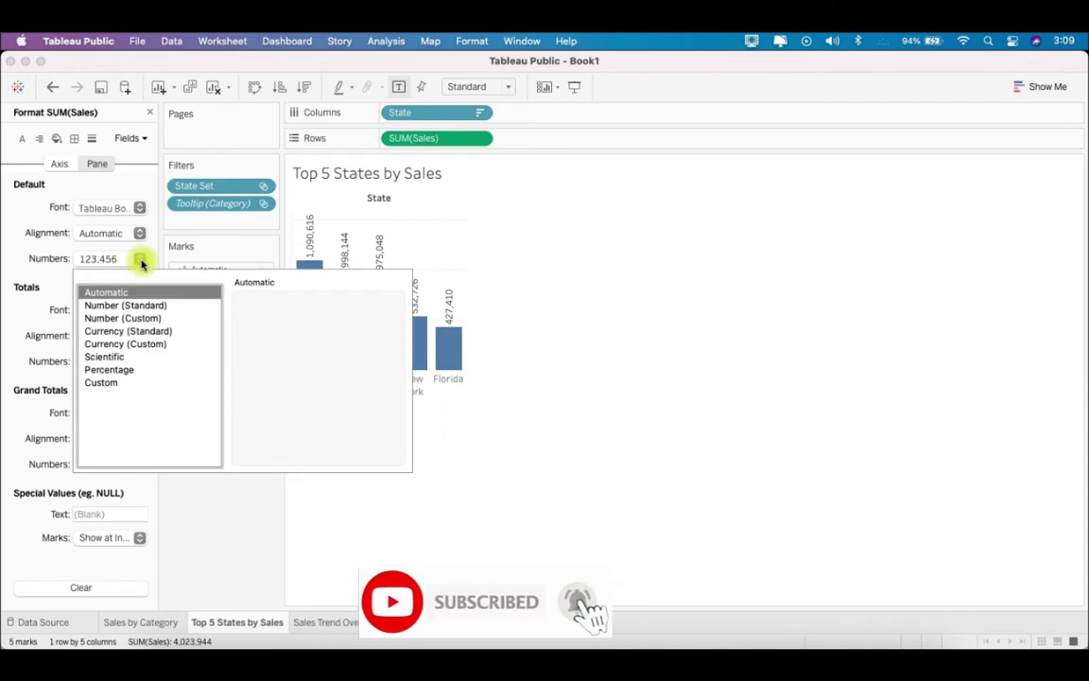
left_click(159, 344)
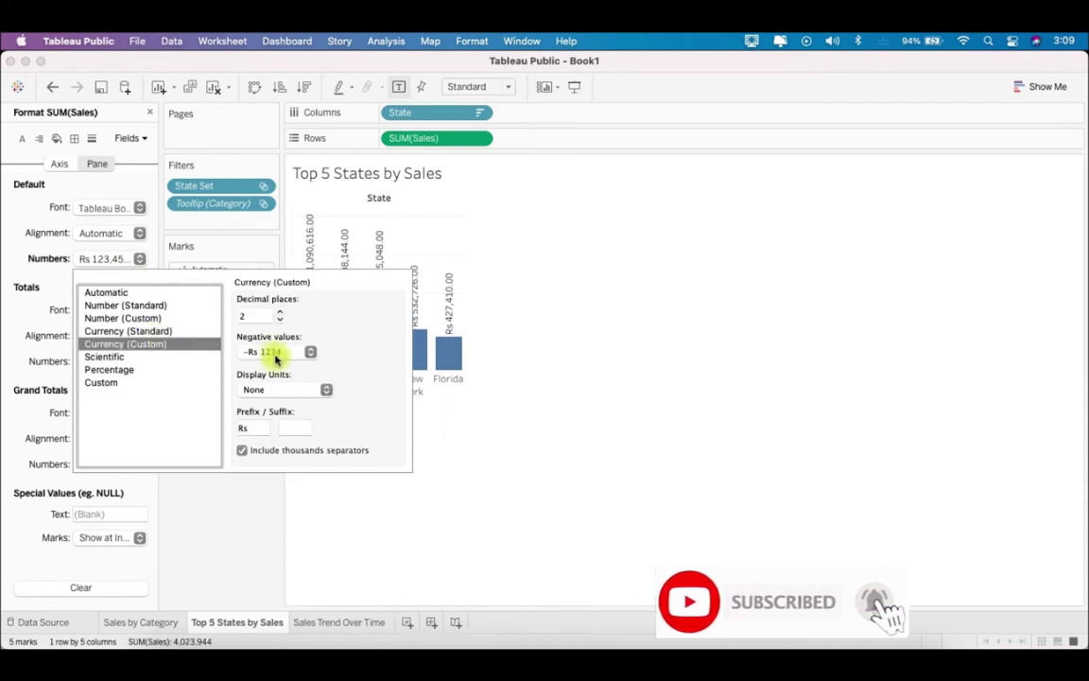
left_click(322, 389)
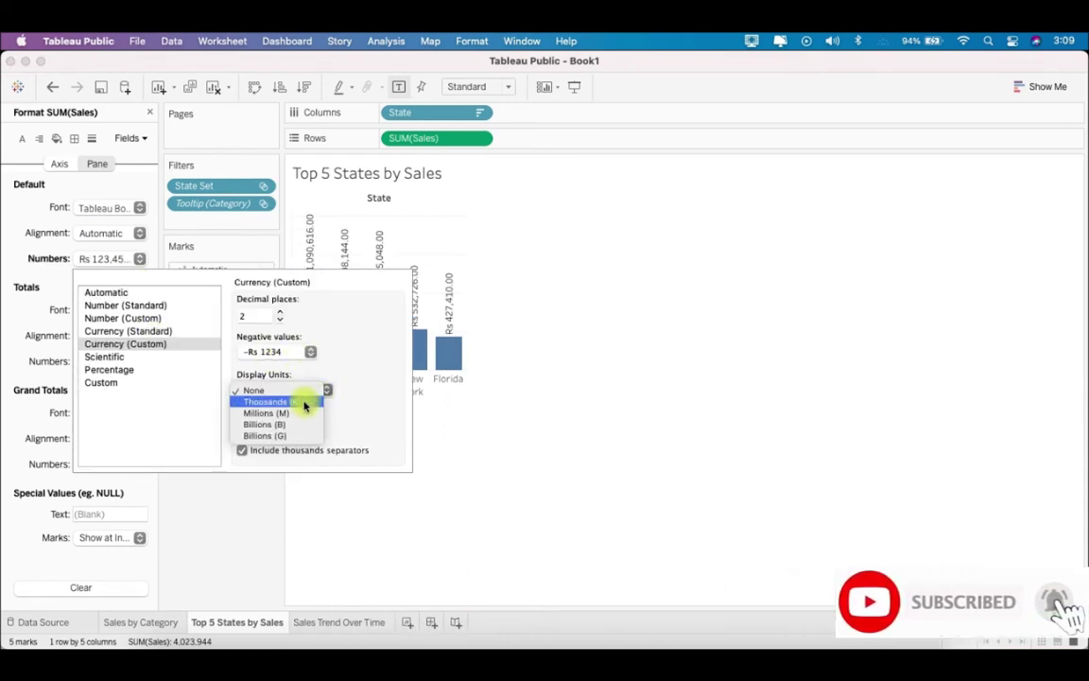
left_click(302, 403)
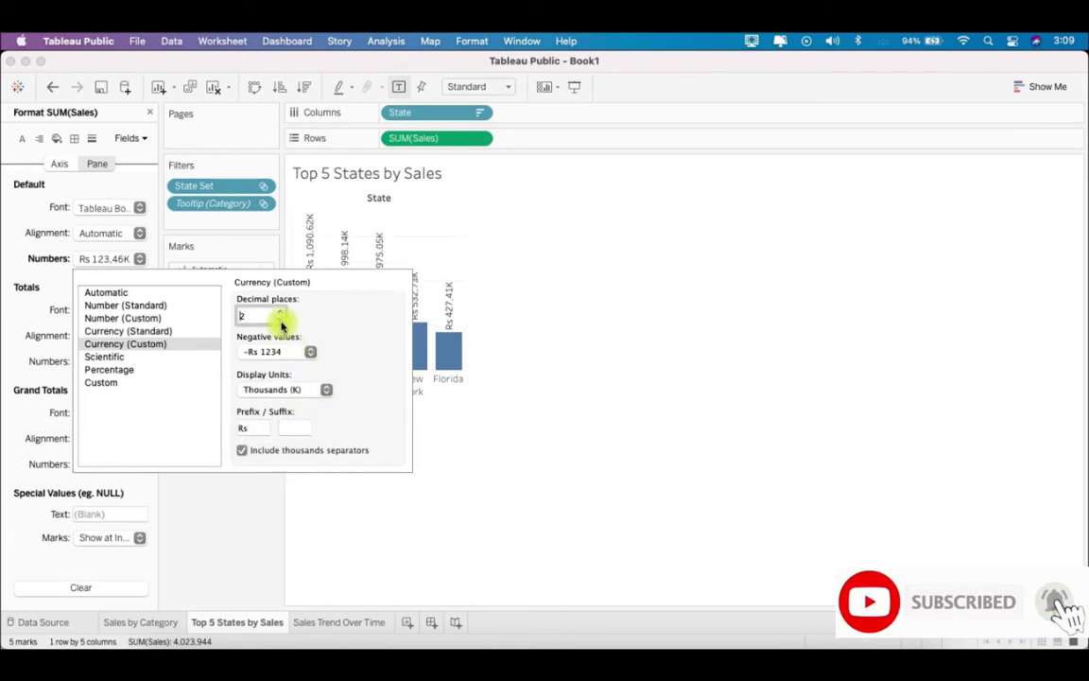
- Set the custom currency format to 0 decimal places with the prefix "$"
left_click(279, 322)
left_click(280, 322)
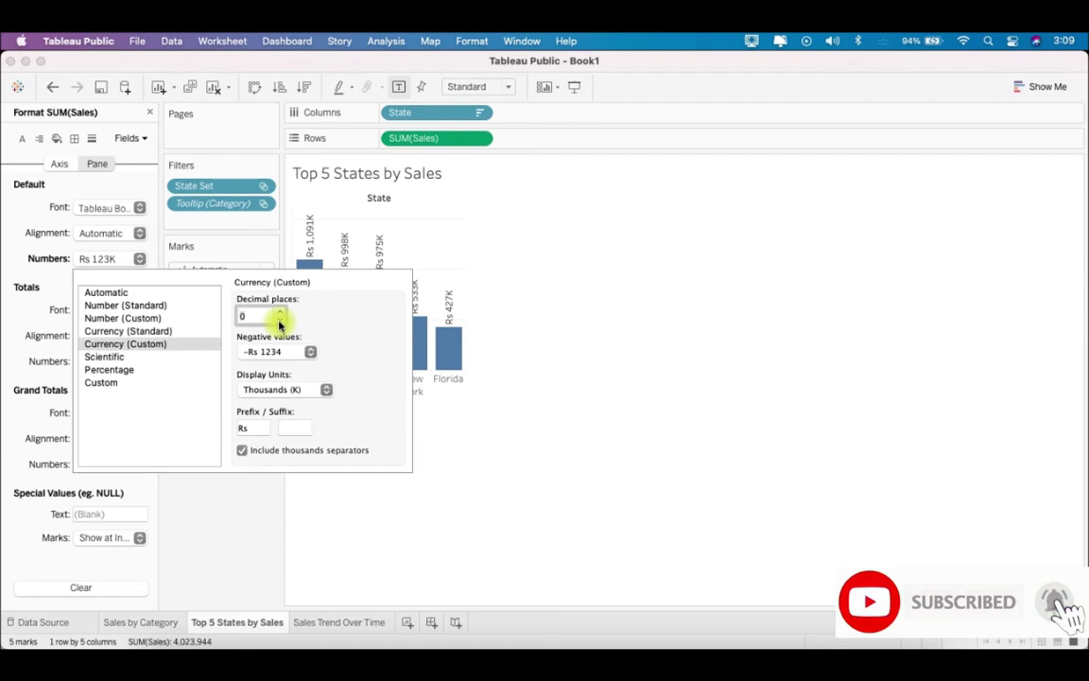
left_click(257, 429)
type("$")
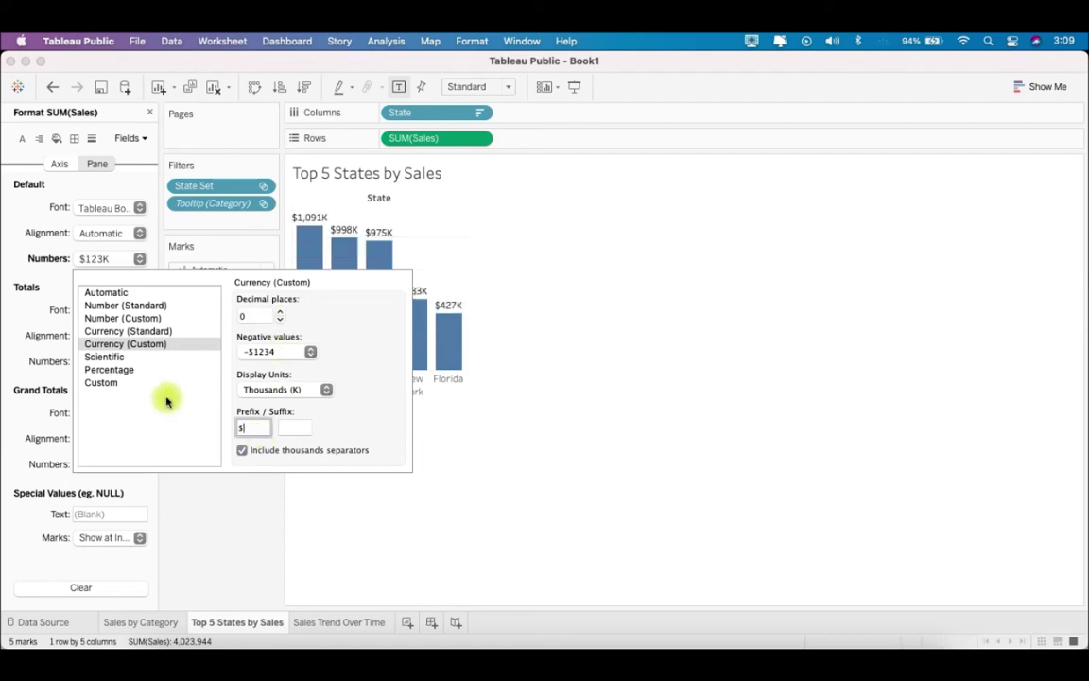
left_click(229, 504)
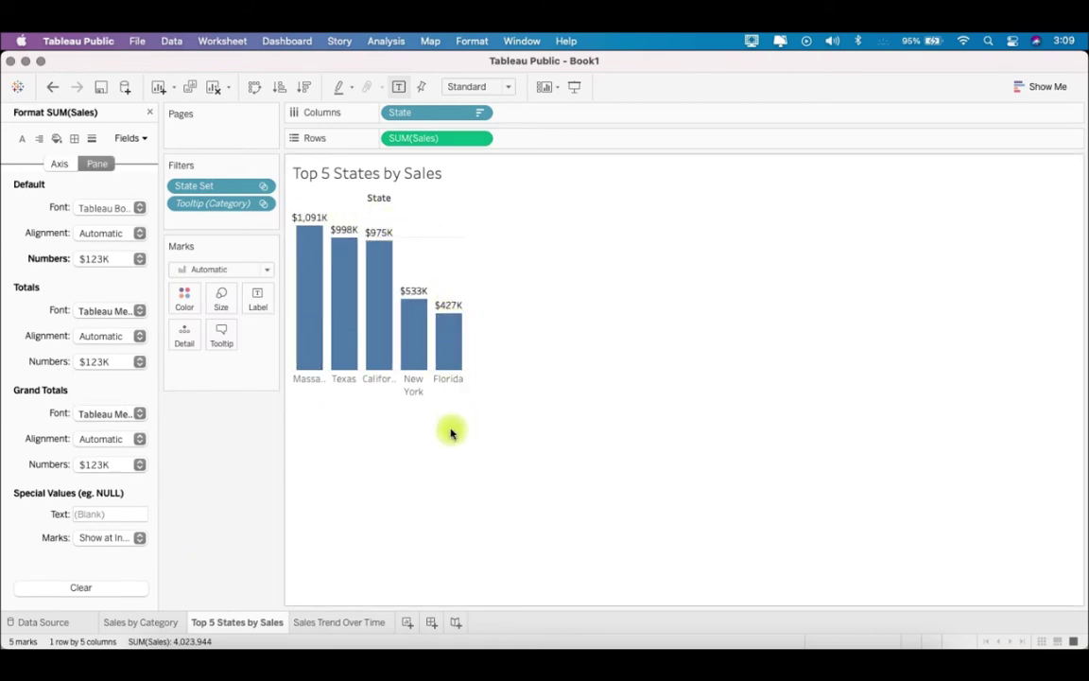
- Set the font size of the State header labels to 8
left_click(308, 383)
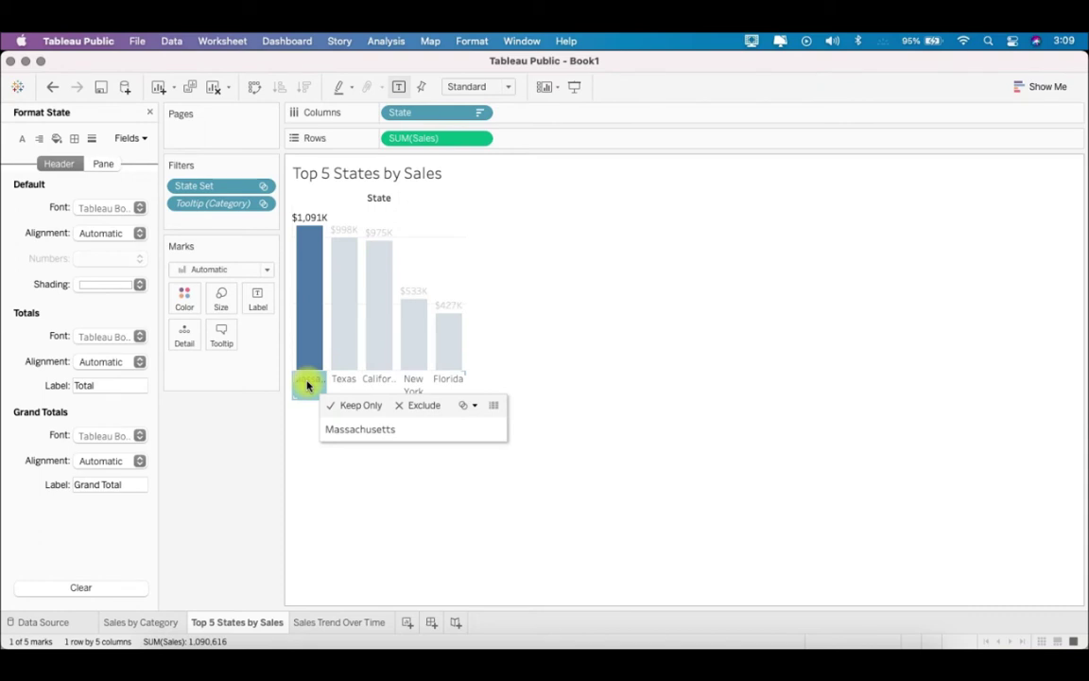
left_click(139, 207)
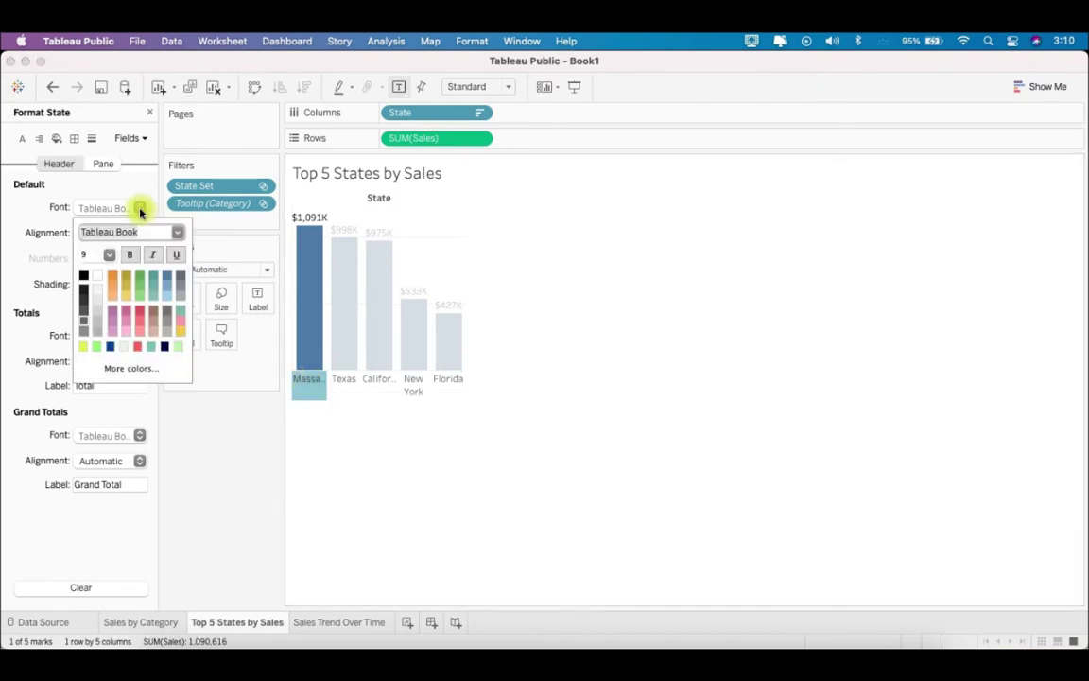
left_click(109, 254)
left_click(97, 269)
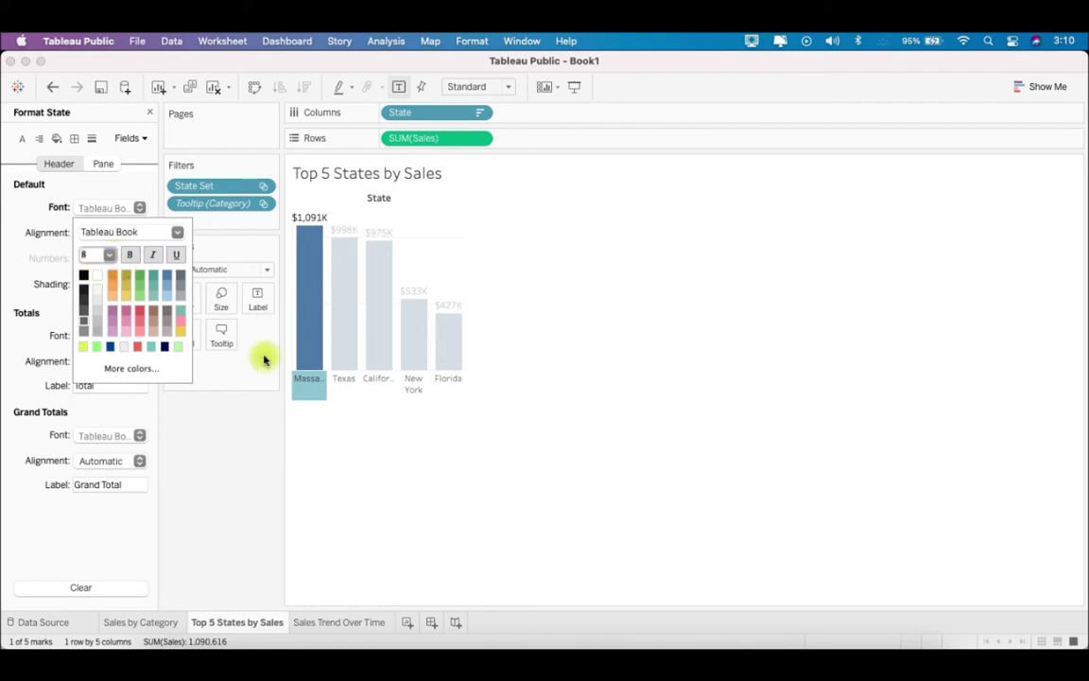
left_click(230, 467)
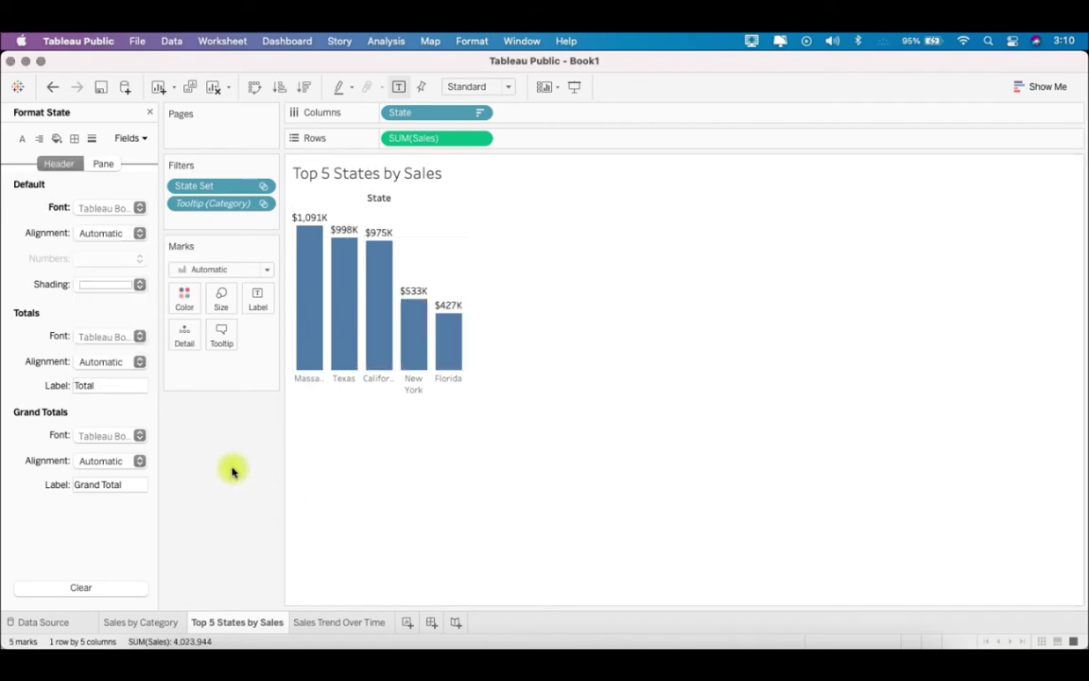
- Rotate the State header labels to read vertically upward below the bars
left_click(310, 382)
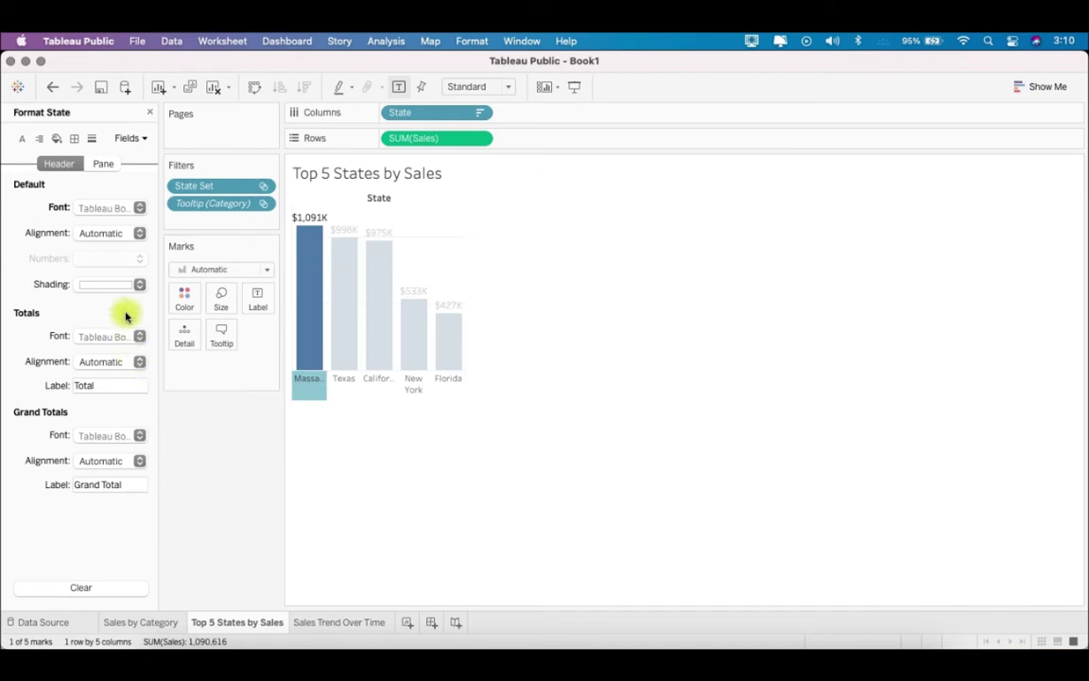
left_click(128, 232)
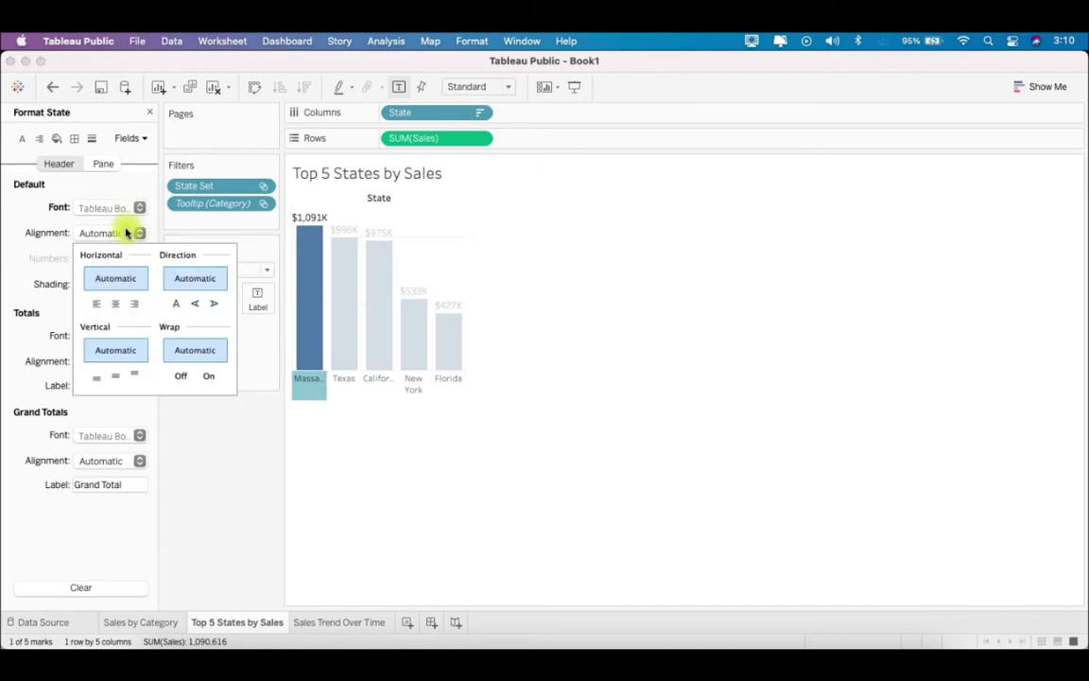
left_click(195, 305)
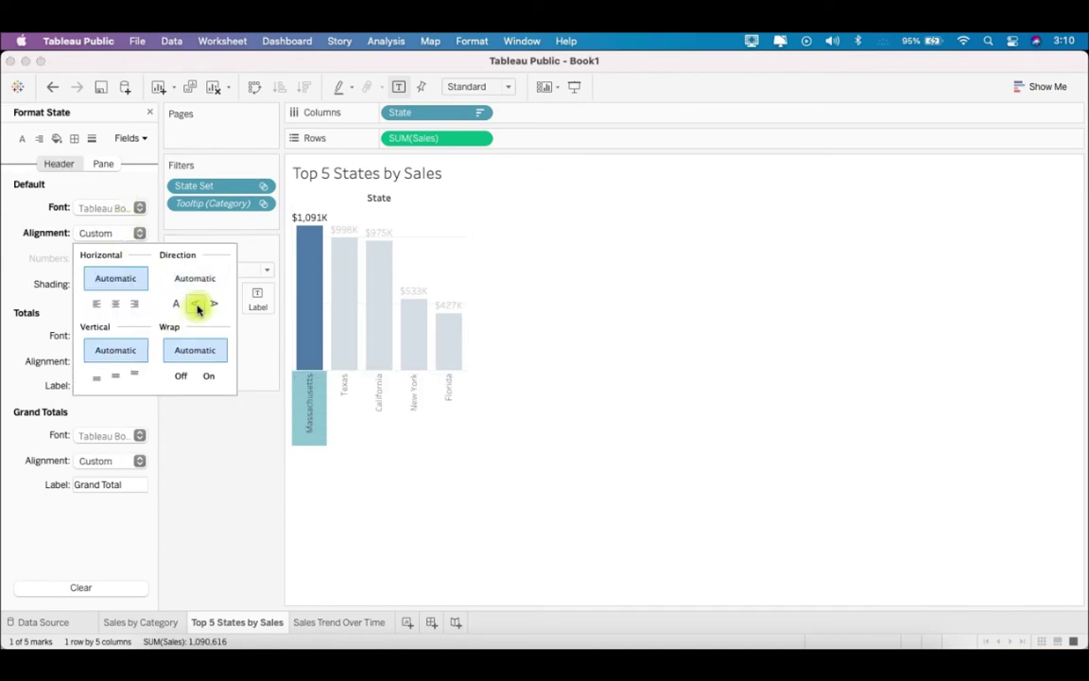
left_click(489, 324)
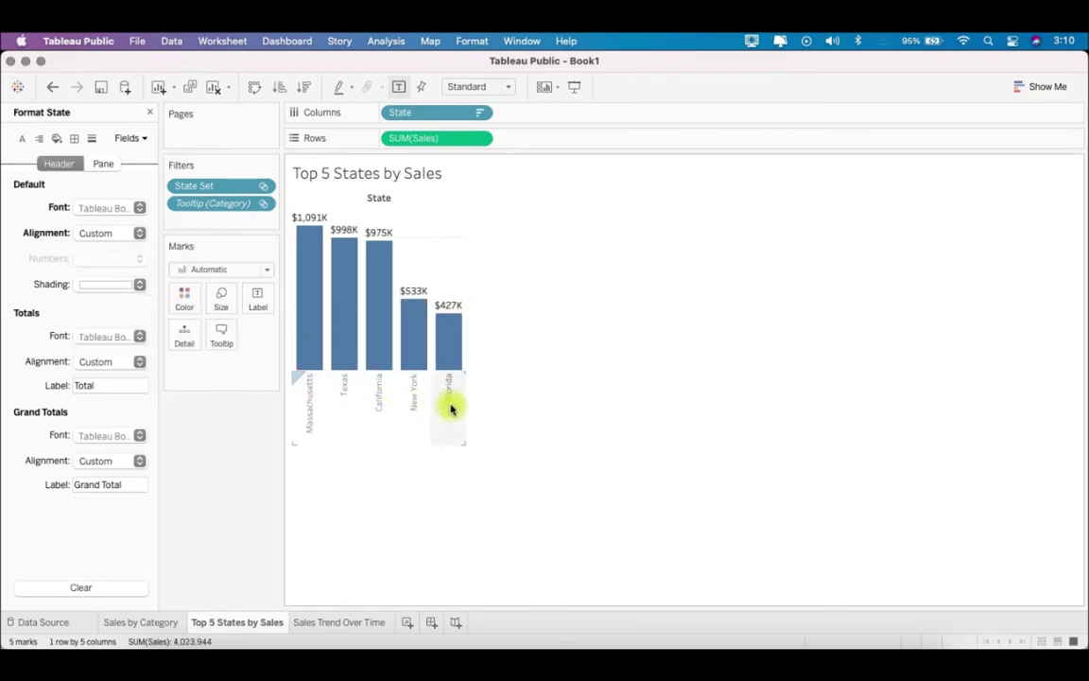
- Shrink the Sales Trend Over Time chart's plot area in height and width to a compact size
left_click(333, 627)
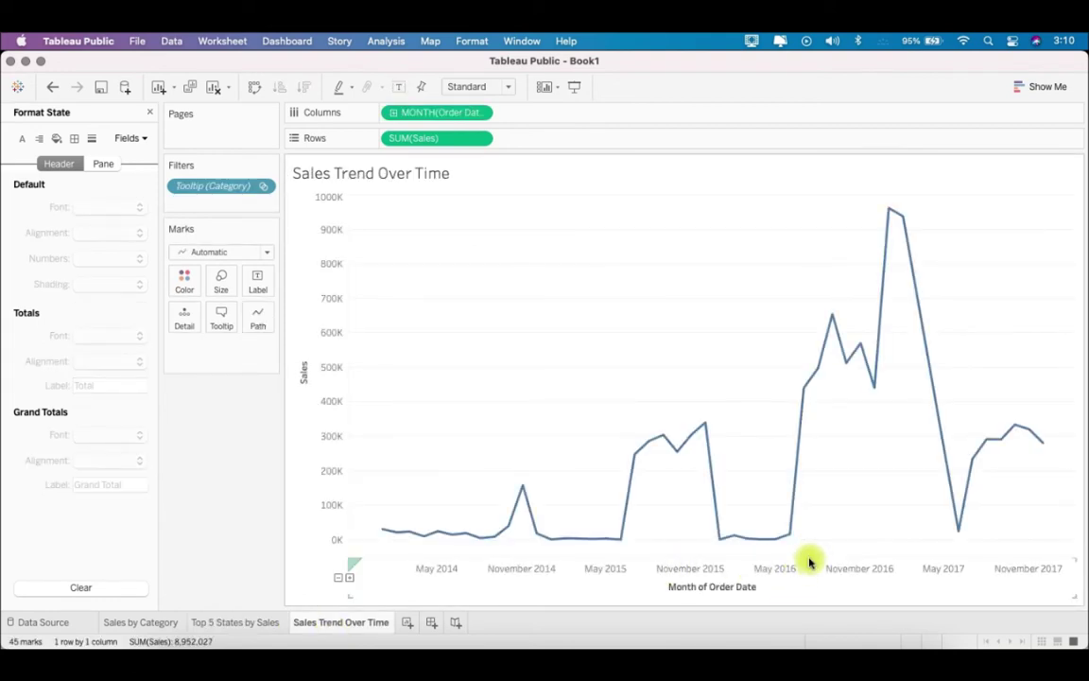
left_click_drag(804, 557, 784, 387)
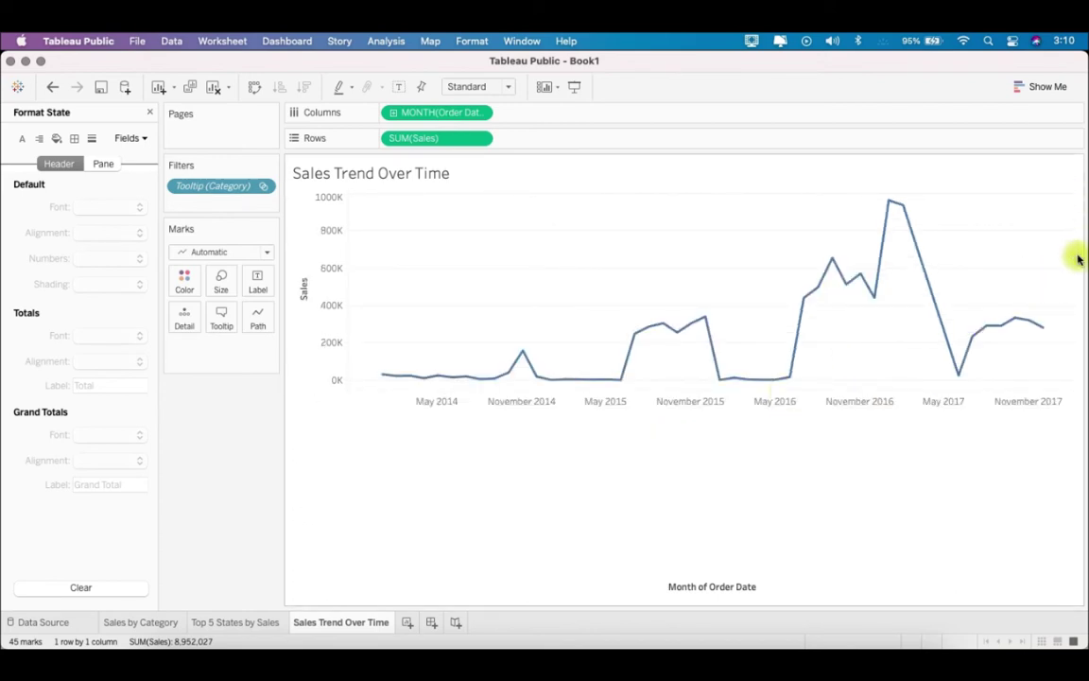
left_click_drag(1076, 255, 707, 203)
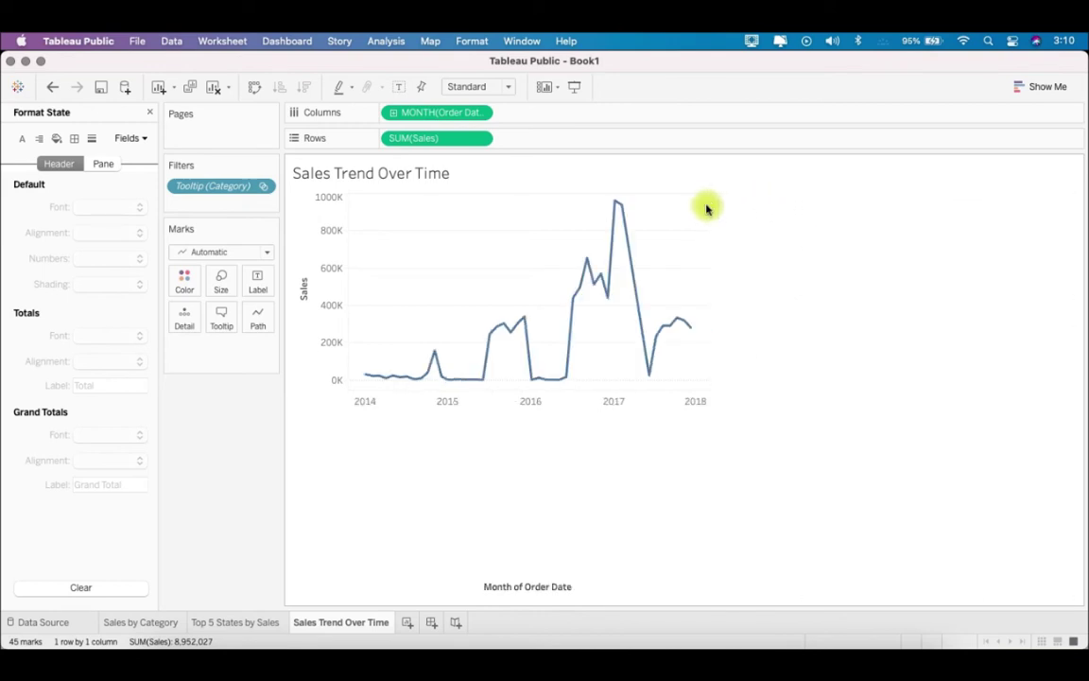
left_click_drag(707, 204, 620, 189)
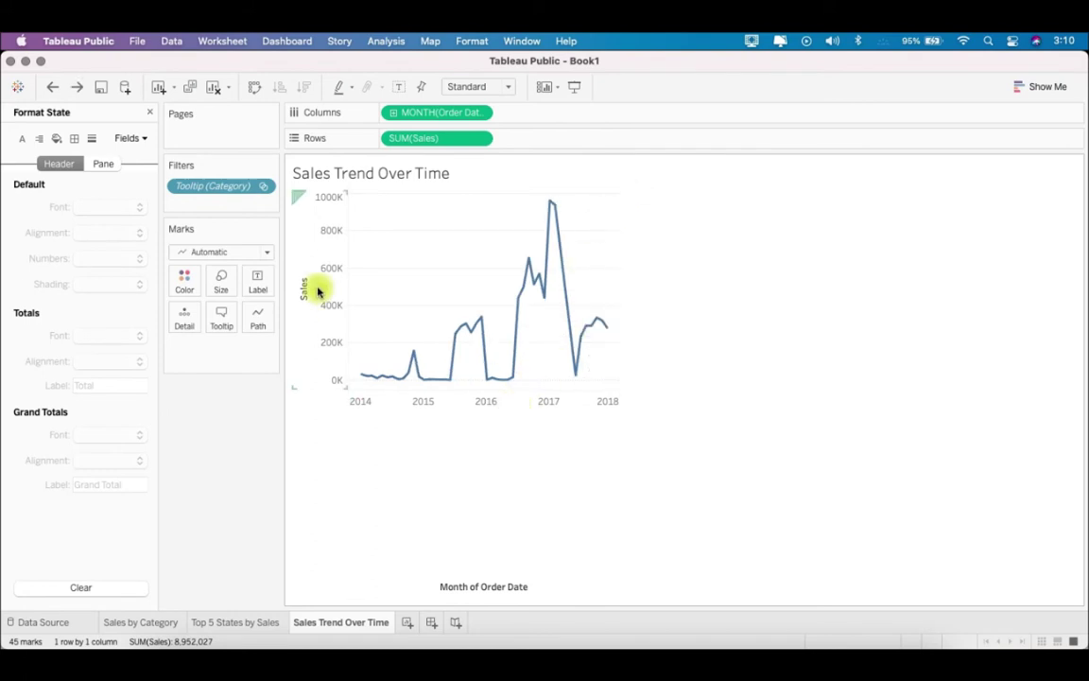
- Hide the Sales axis header and show mark labels only for the Min/Max points of the trend line
right_click(315, 287)
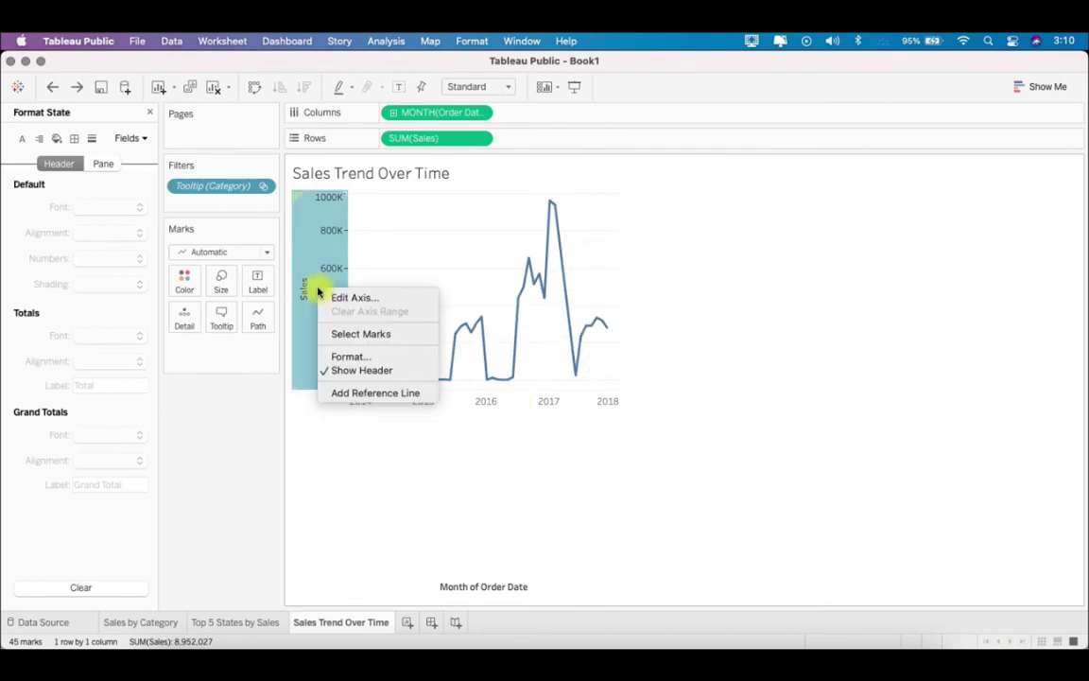
left_click(362, 370)
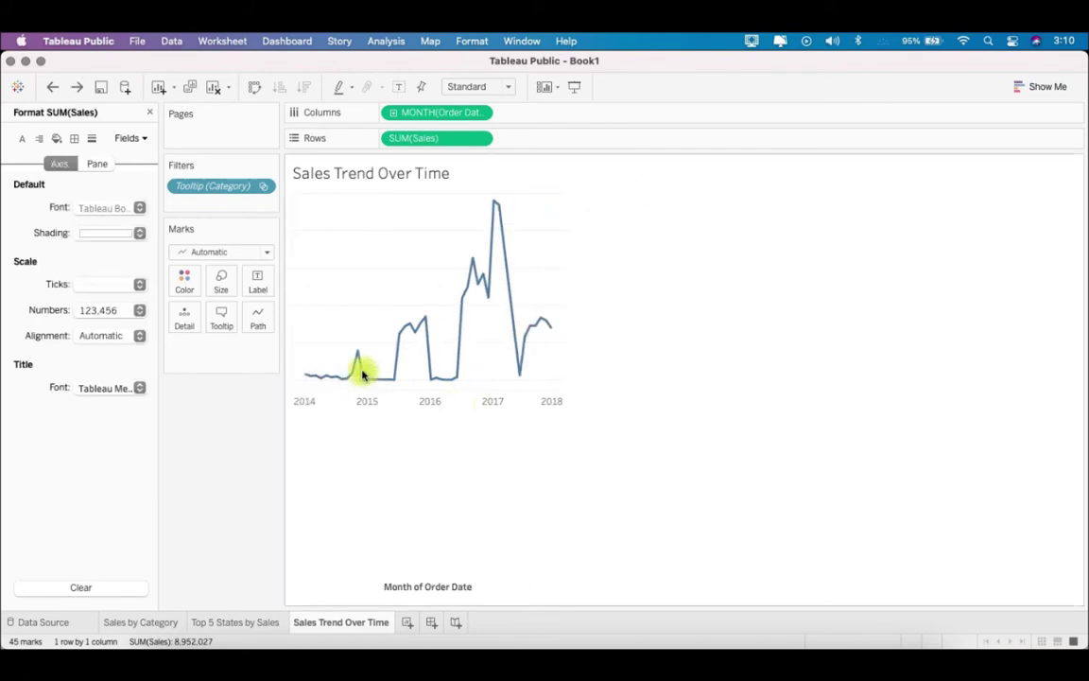
left_click(255, 284)
left_click(295, 316)
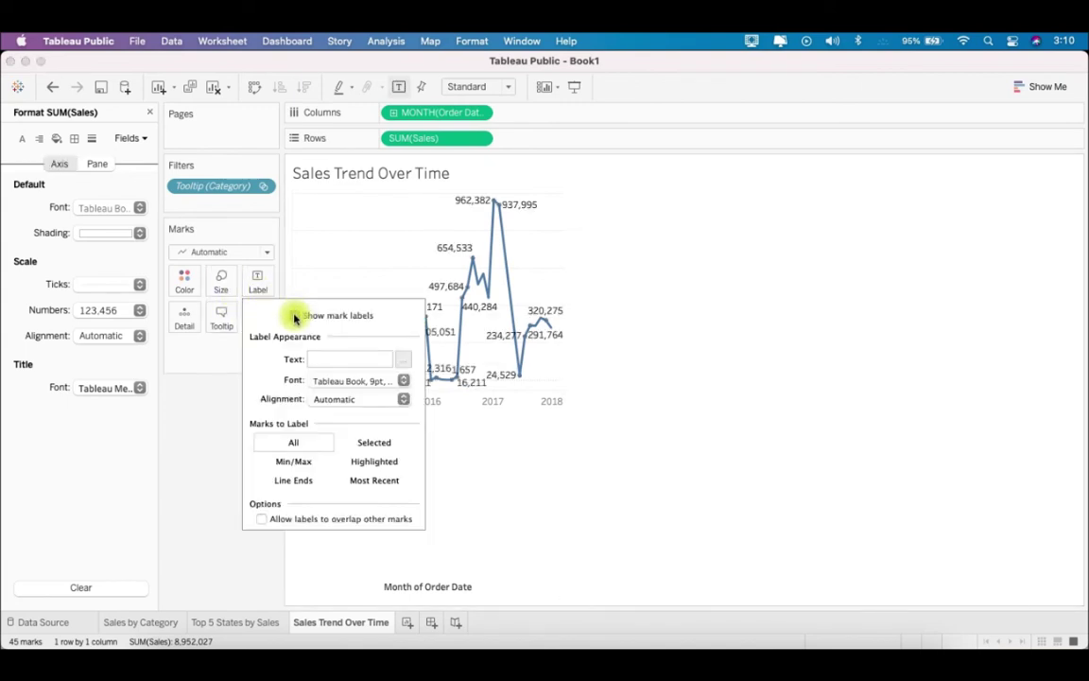
left_click(293, 461)
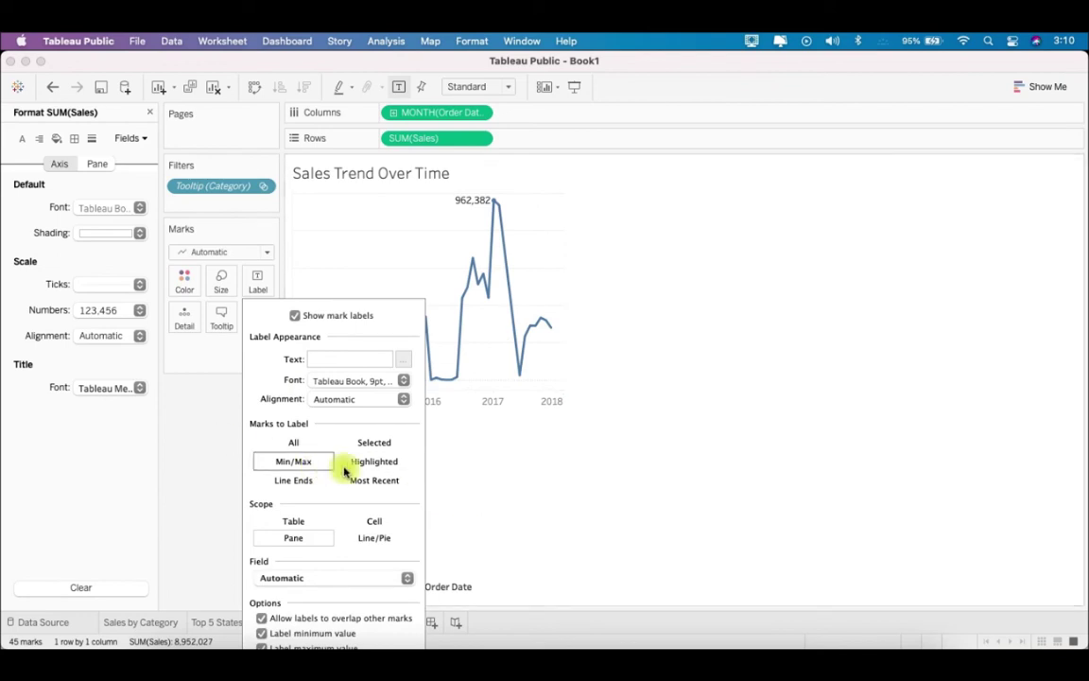
left_click(524, 445)
left_click(591, 274)
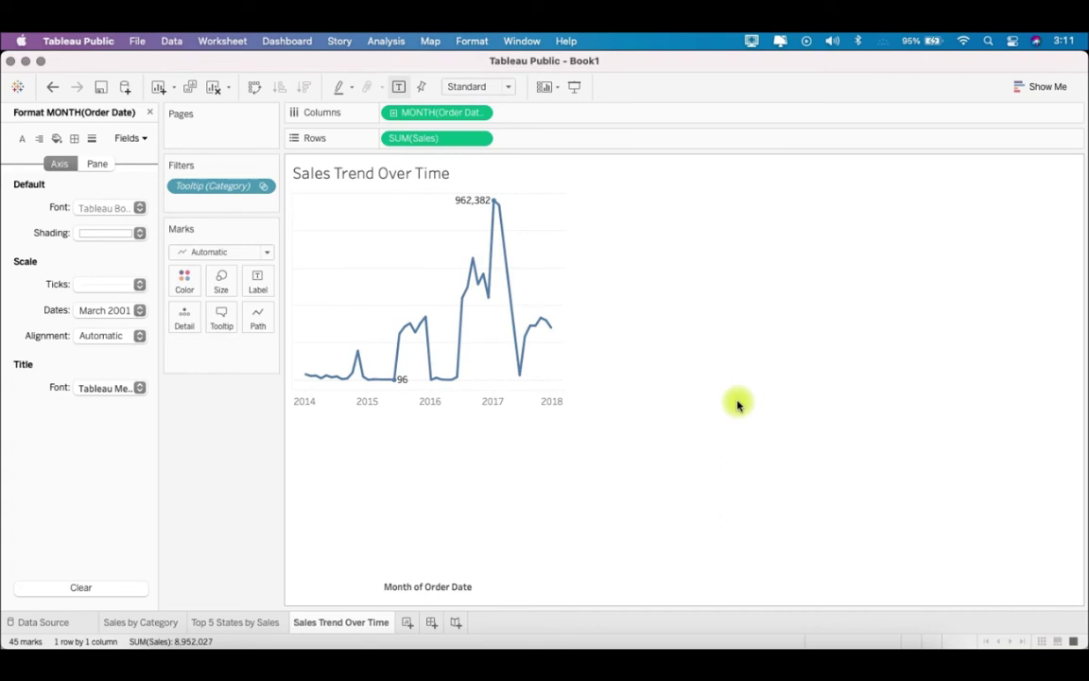
right_click(431, 586)
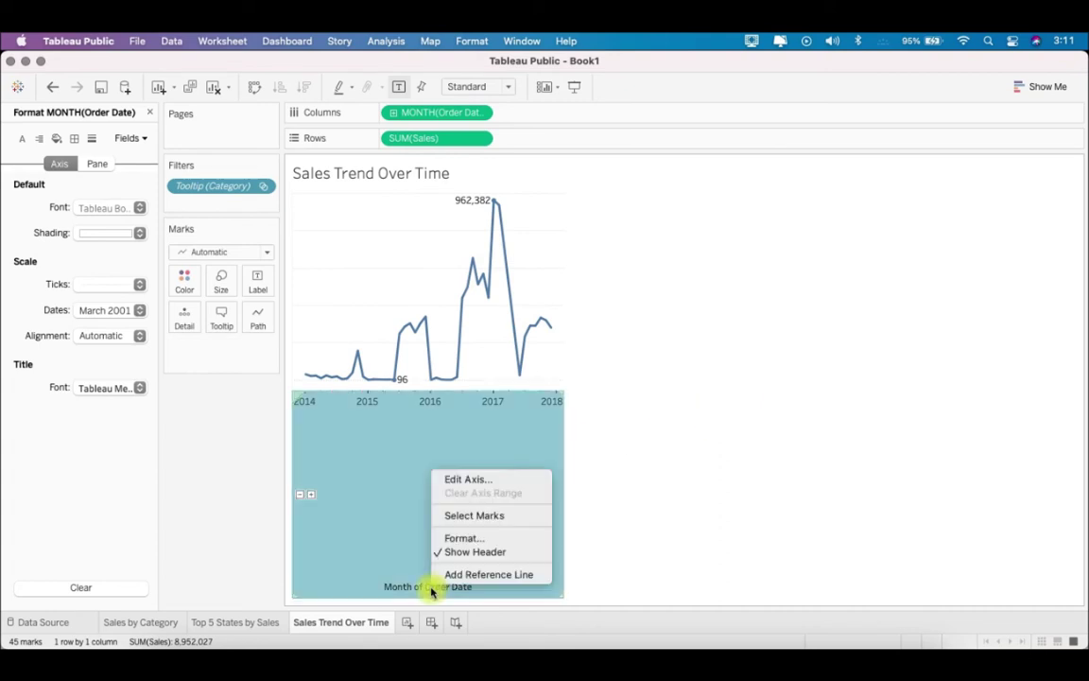
left_click(475, 553)
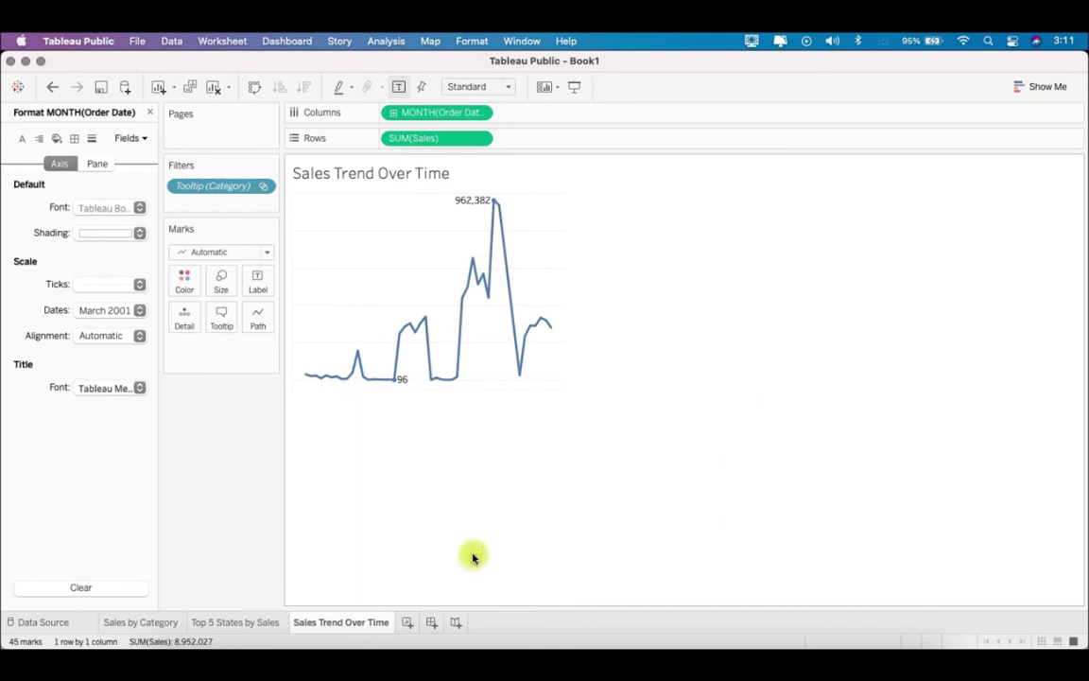
key("super+z")
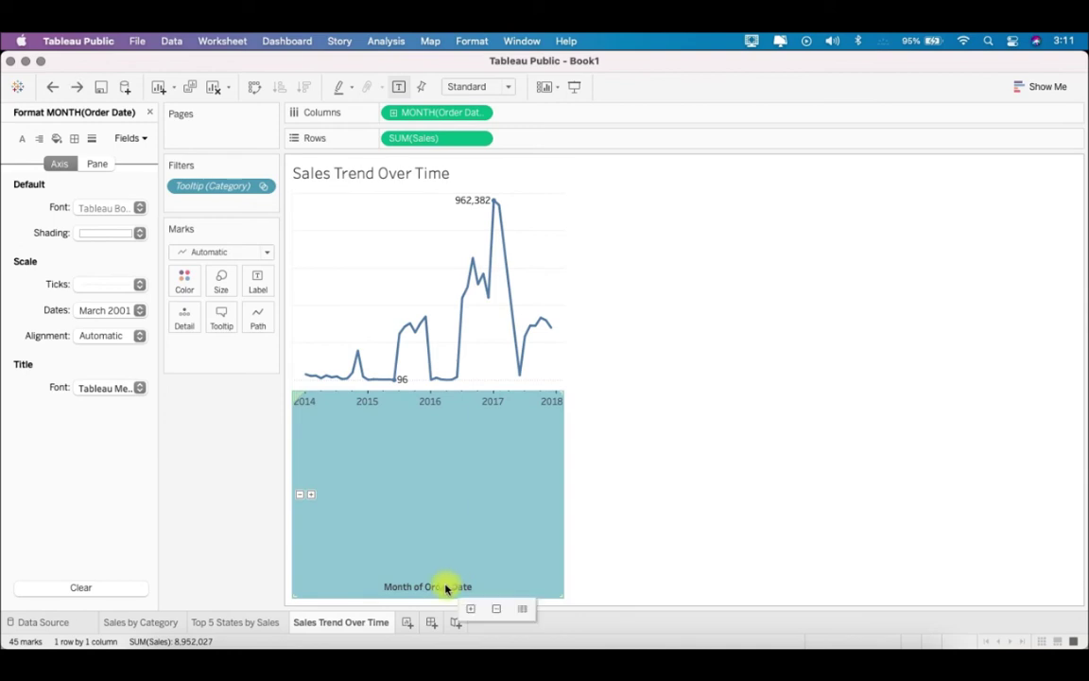
- Remove the title text from the Month of Order Date axis, keeping its year labels
right_click(444, 586)
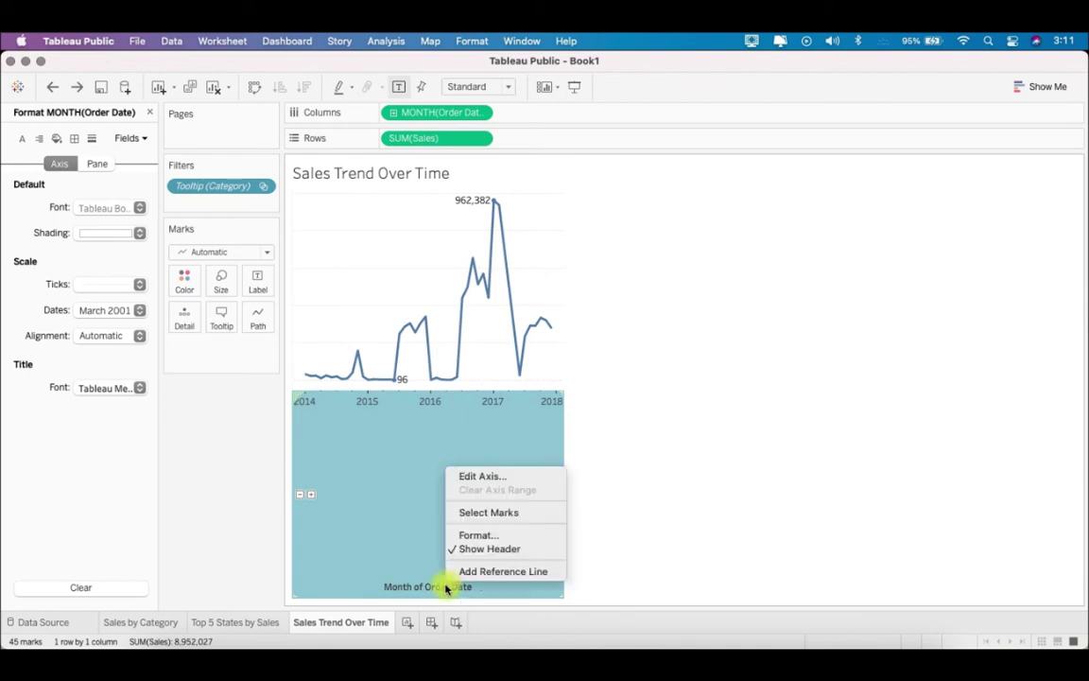
left_click(507, 476)
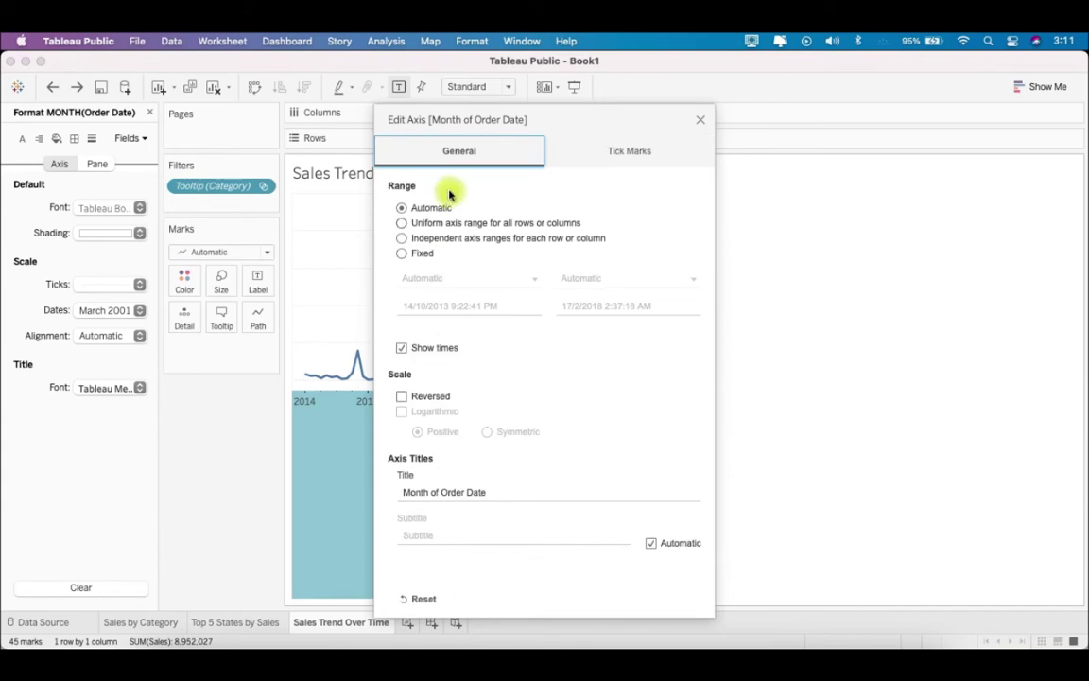
left_click(486, 491)
left_click_drag(399, 492, 503, 491)
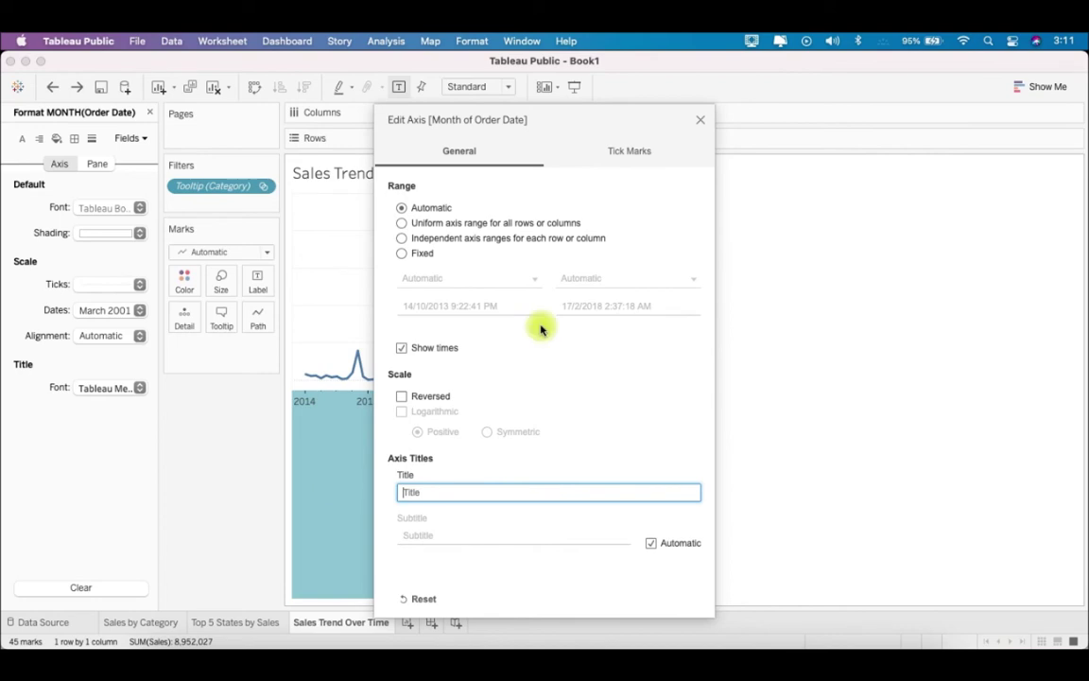
left_click(700, 119)
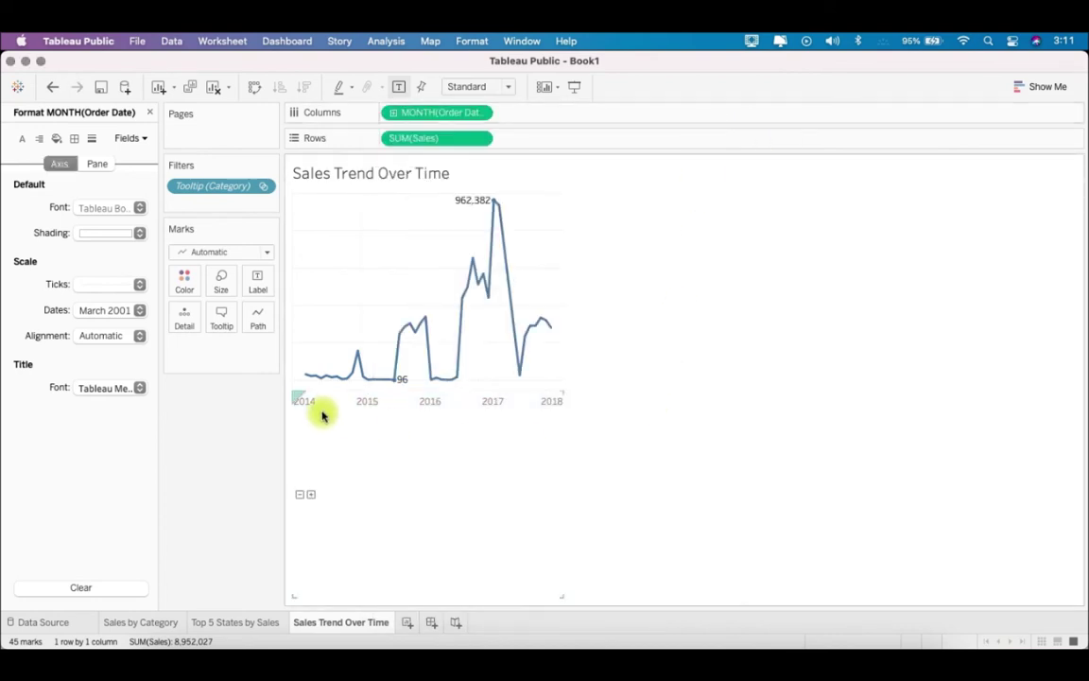
- In the Sales by Category tooltip, set maxwidth and maxheight to 500 for both embedded sheets
left_click(154, 623)
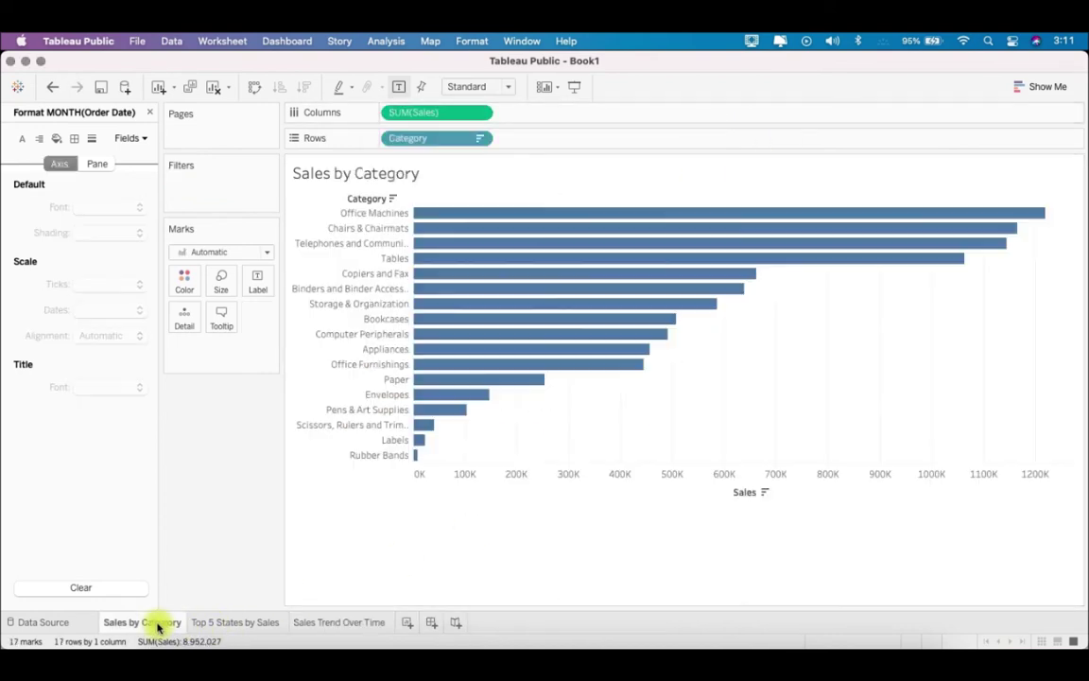
mouse_move(527, 229)
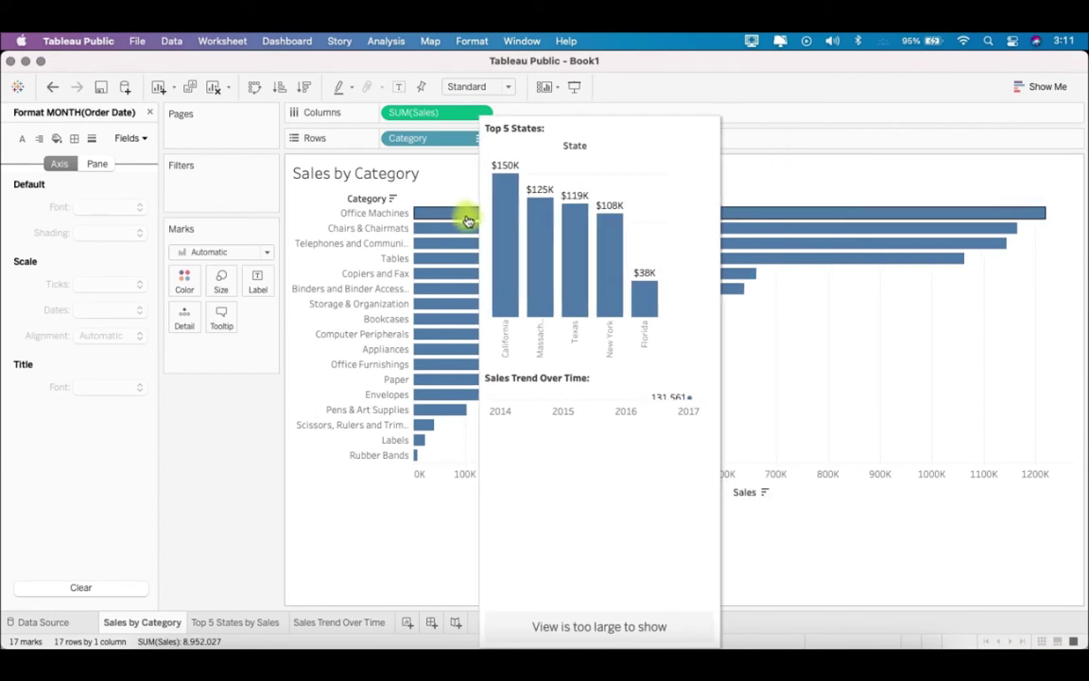
left_click(219, 320)
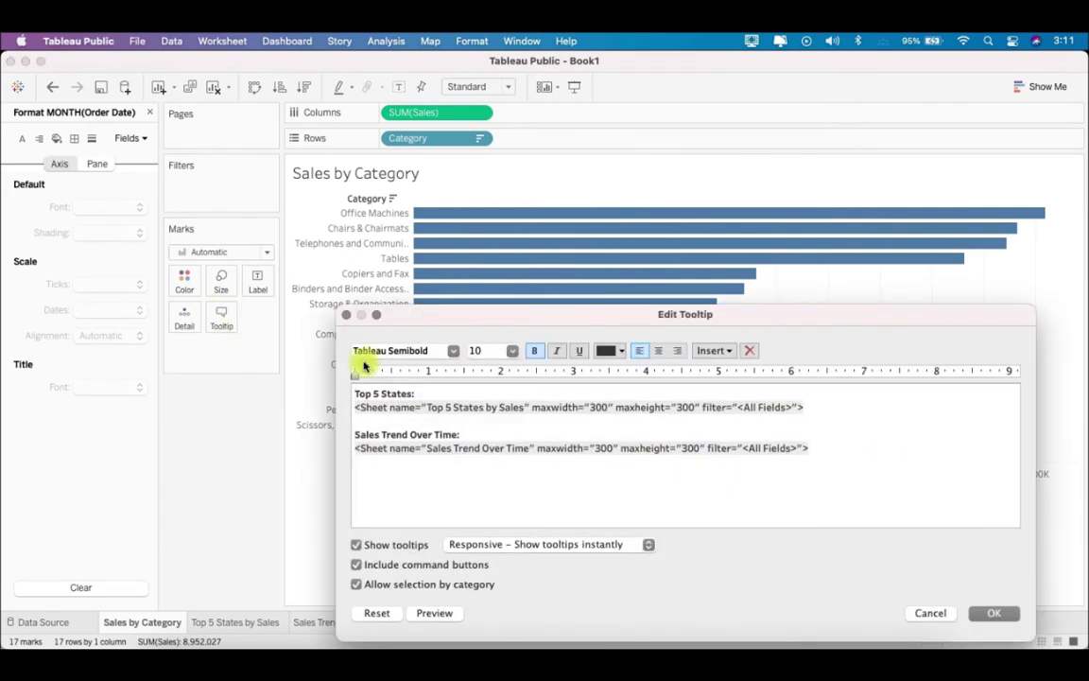
triple_click(598, 409)
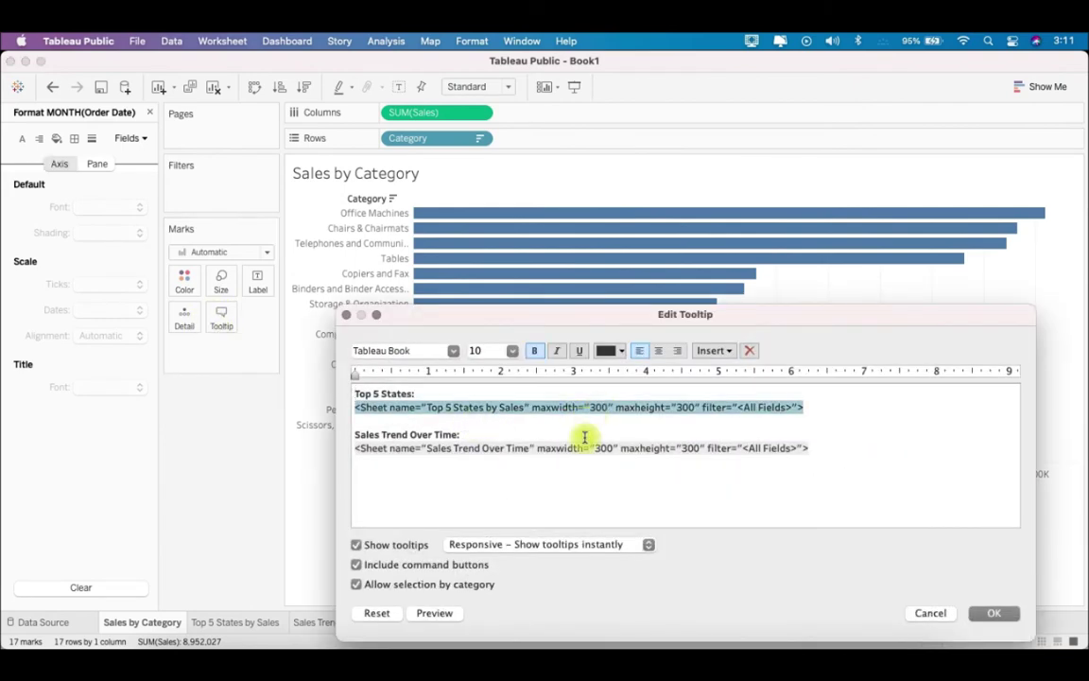
key("BackSpace")
type("5")
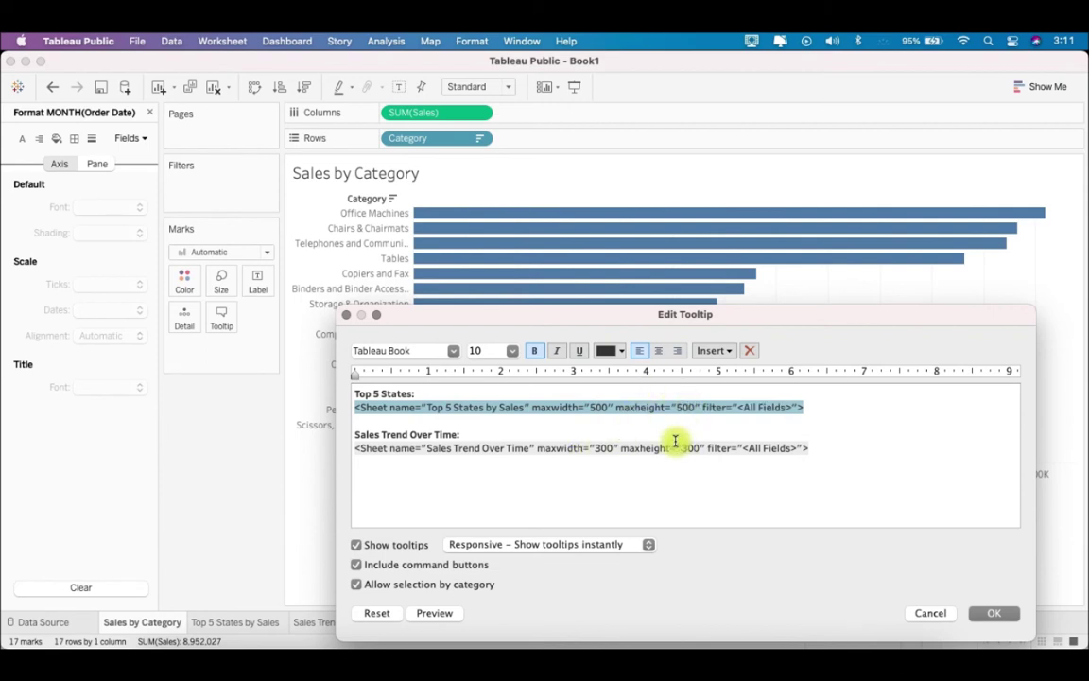
triple_click(602, 448)
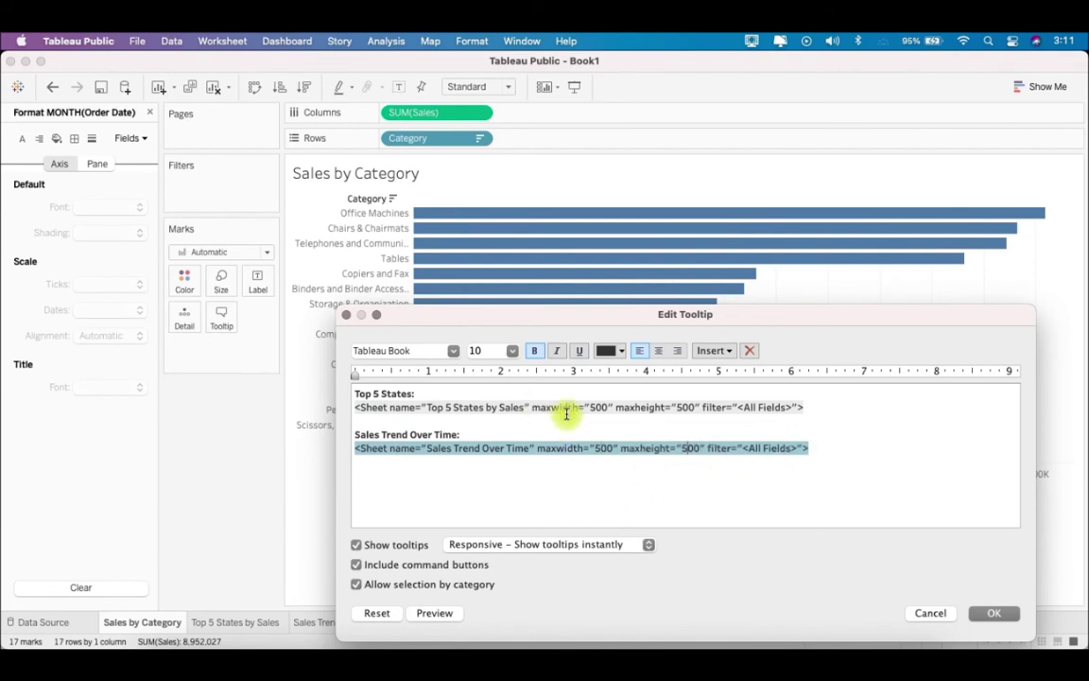
left_click(986, 616)
mouse_move(705, 221)
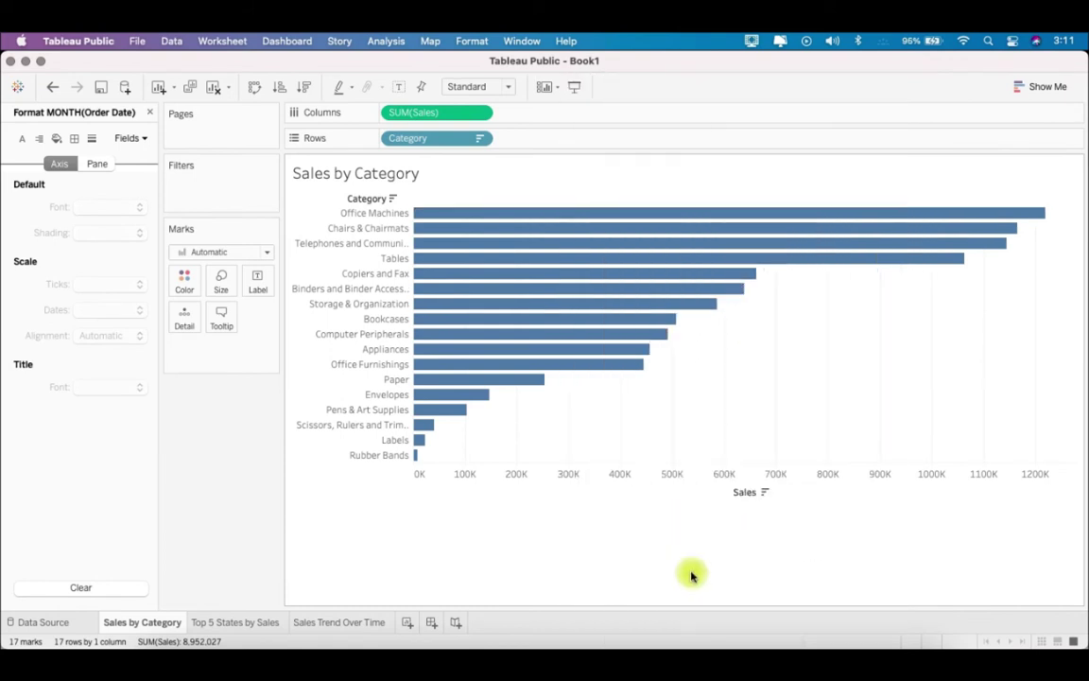
- Reduce the blank space under the date axis in Sales Trend Over Time and adjust the plot area's height
left_click(327, 622)
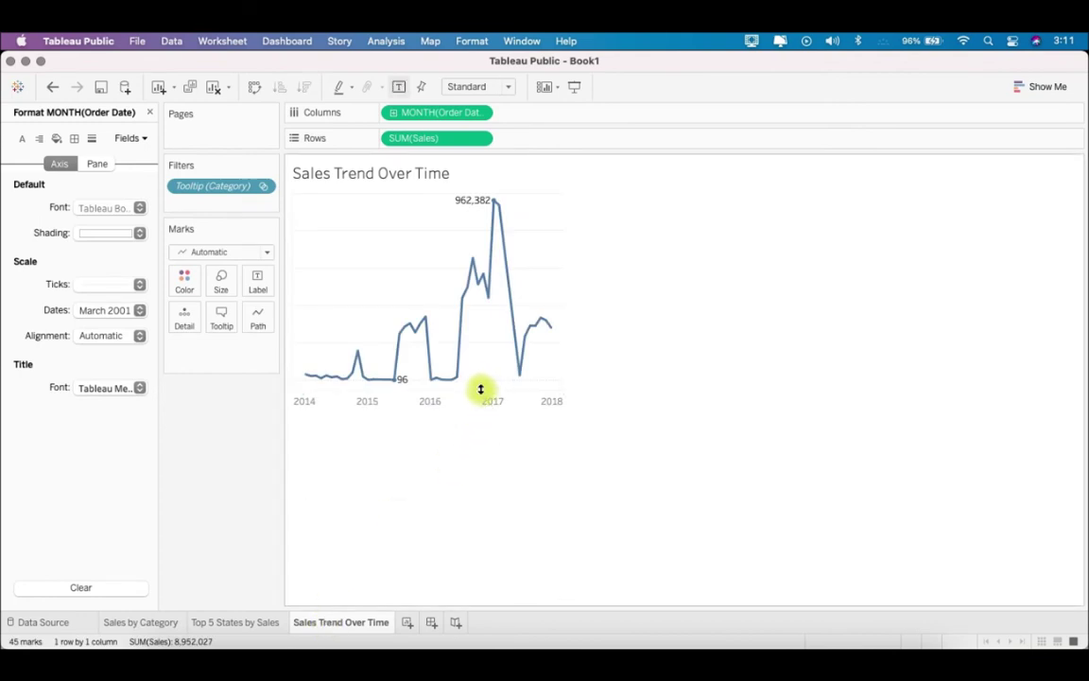
left_click_drag(480, 388, 494, 359)
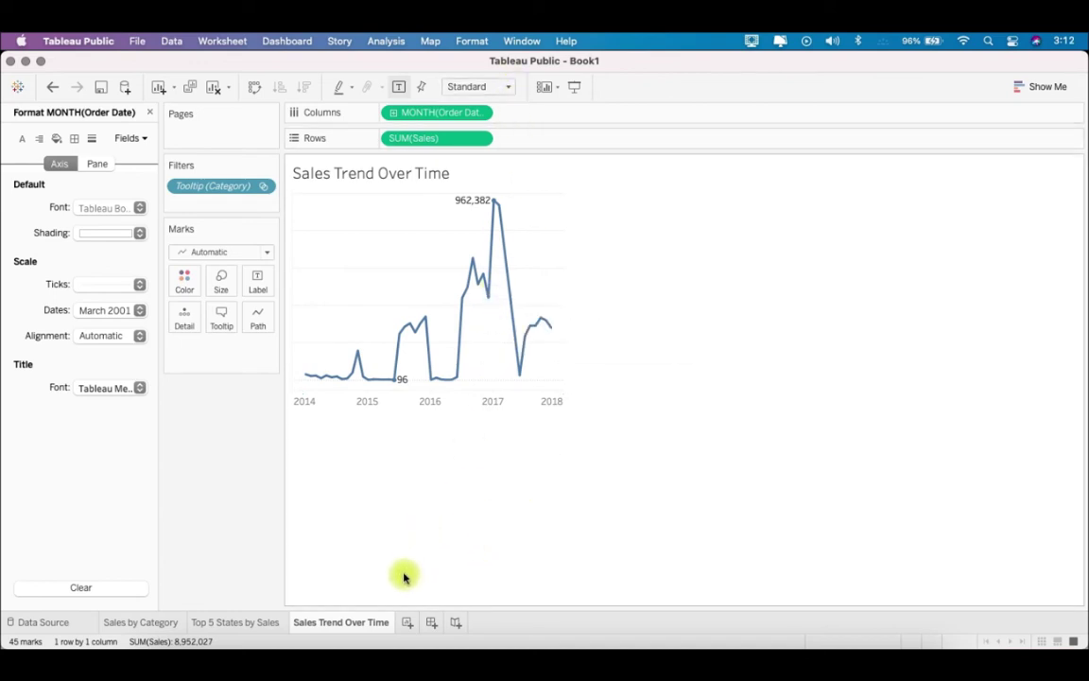
left_click_drag(425, 481, 427, 430)
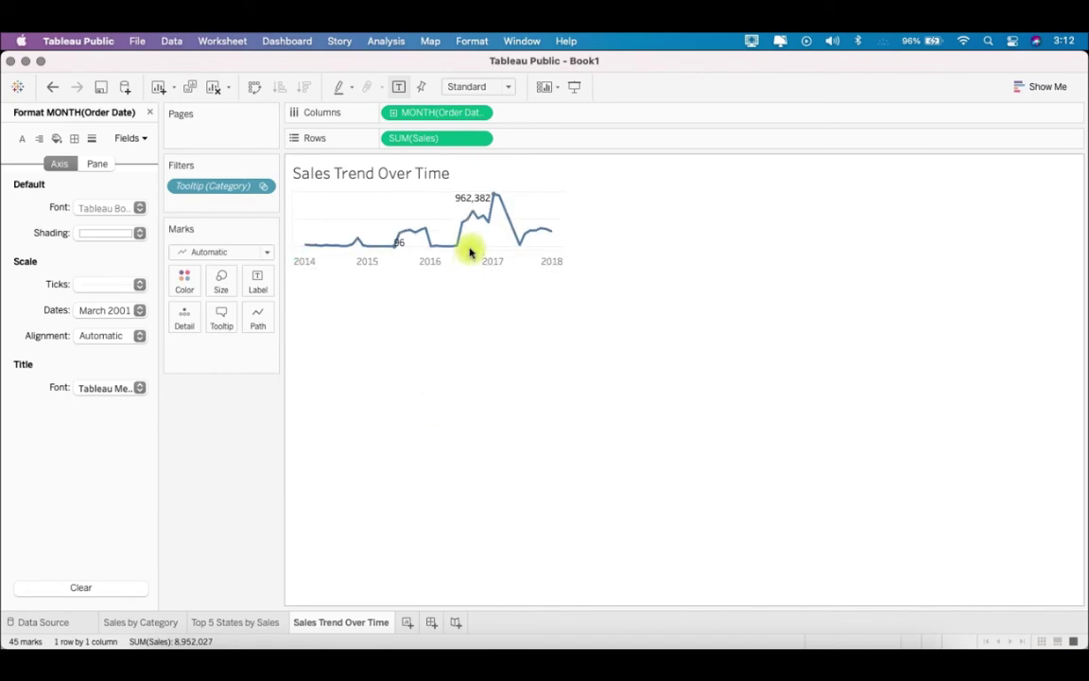
left_click_drag(467, 251, 467, 407)
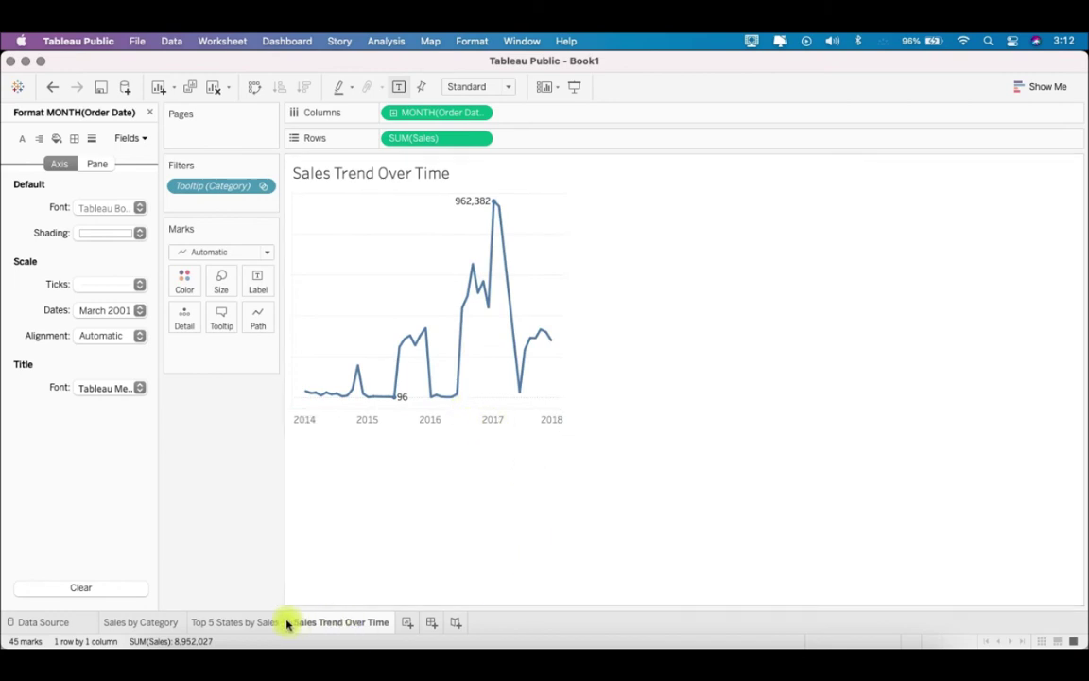
- Check the embedded tooltip charts on the Copiers and Fax and Office Machines bars in Sales by Category
left_click(156, 626)
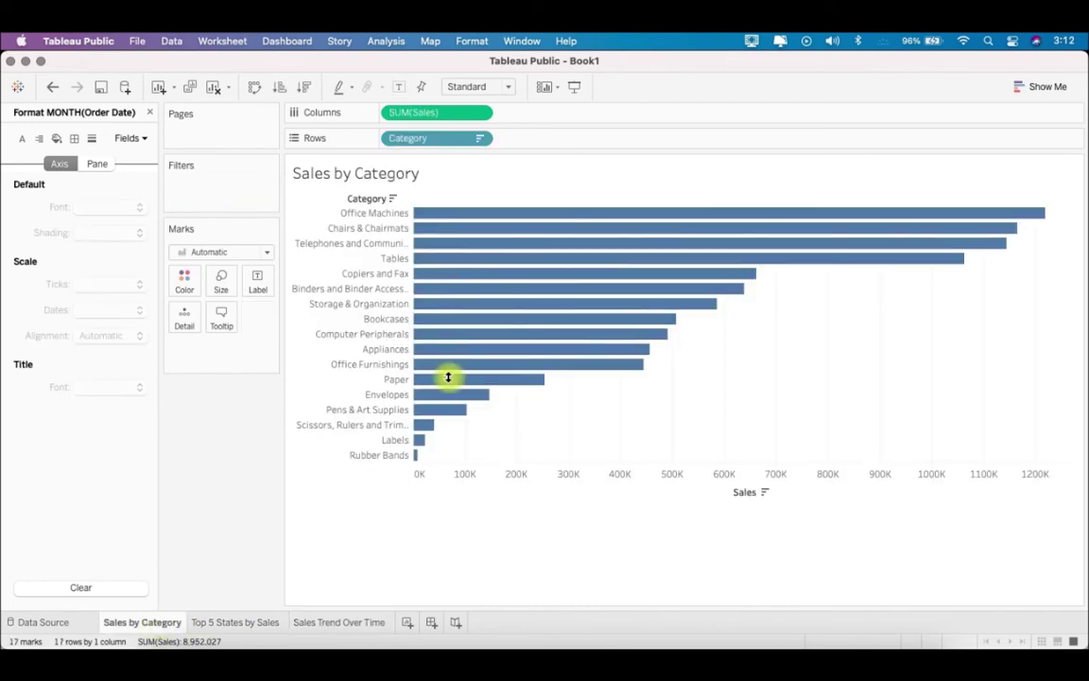
mouse_move(545, 281)
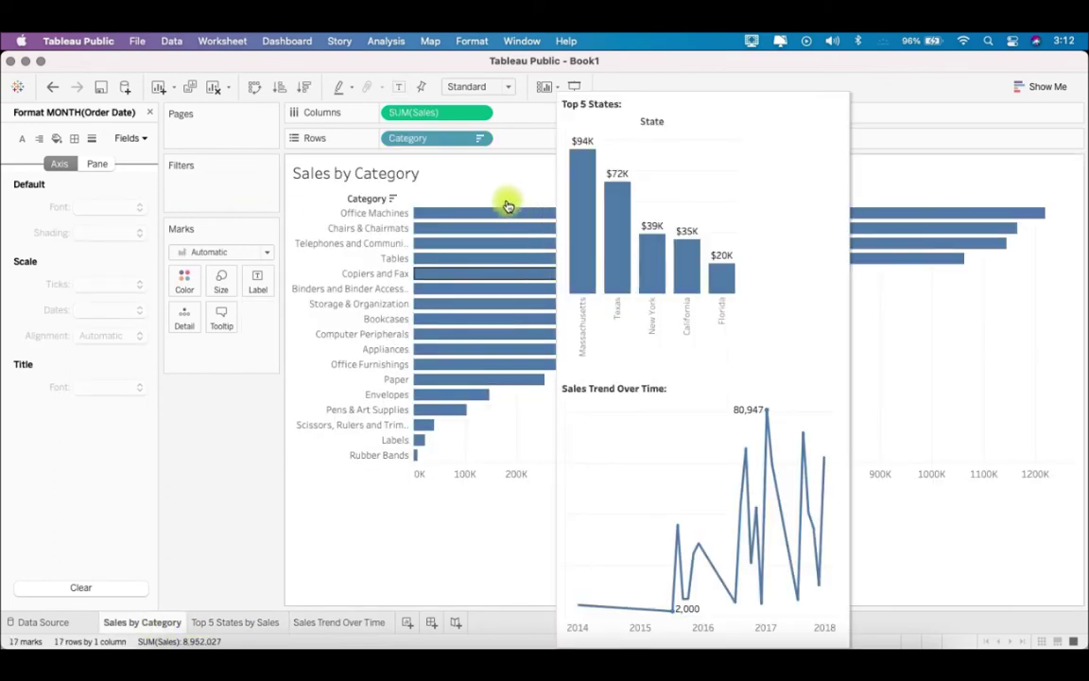
mouse_move(480, 215)
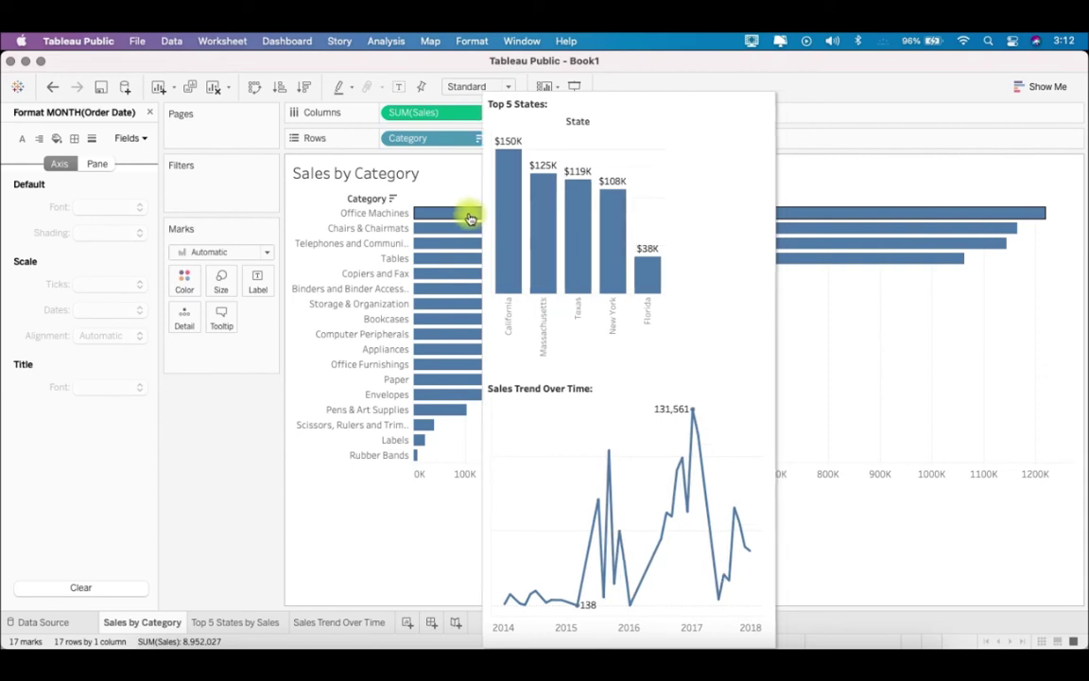
- Add the Tooltip (Category) filter on the Top 5 States by Sales sheet to context
left_click(238, 623)
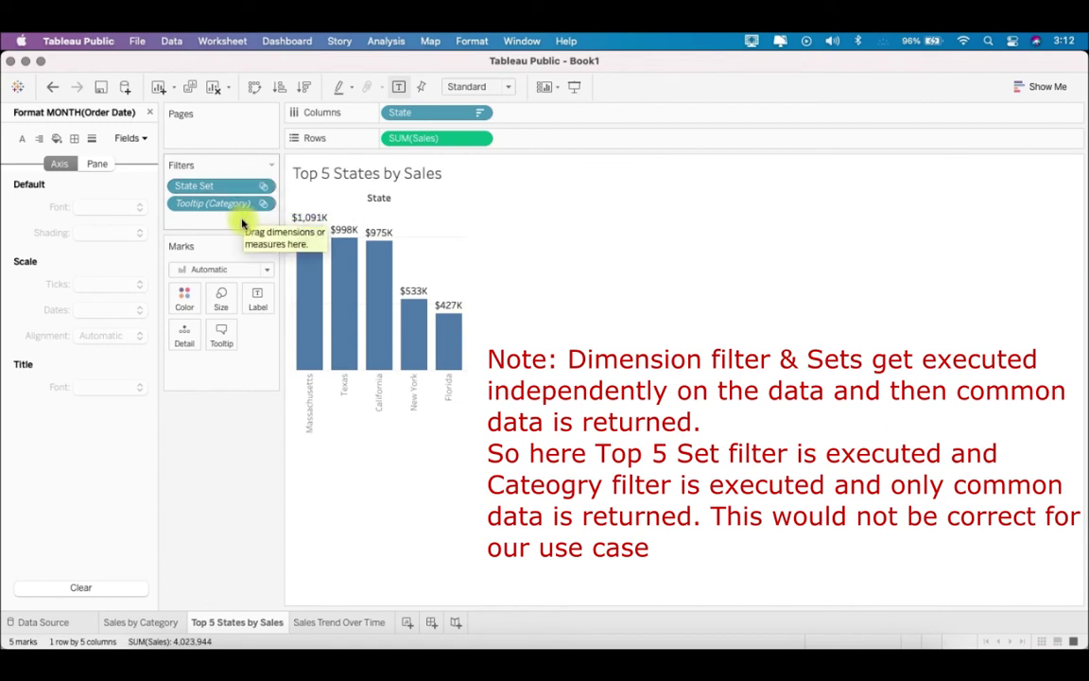
left_click(157, 621)
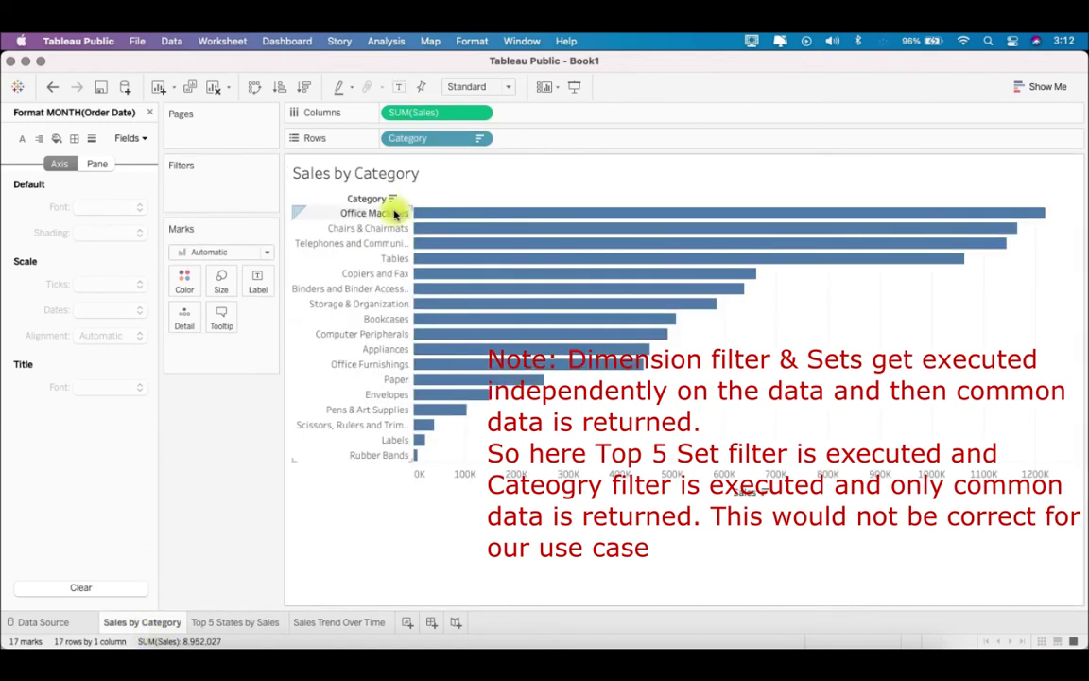
left_click(225, 623)
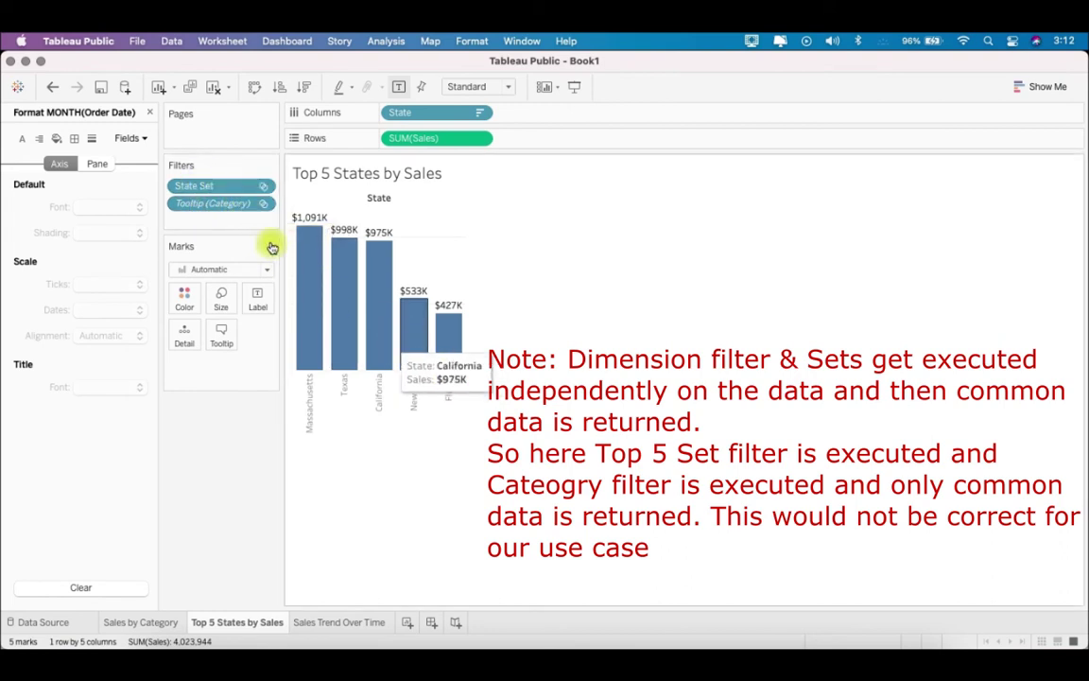
right_click(246, 207)
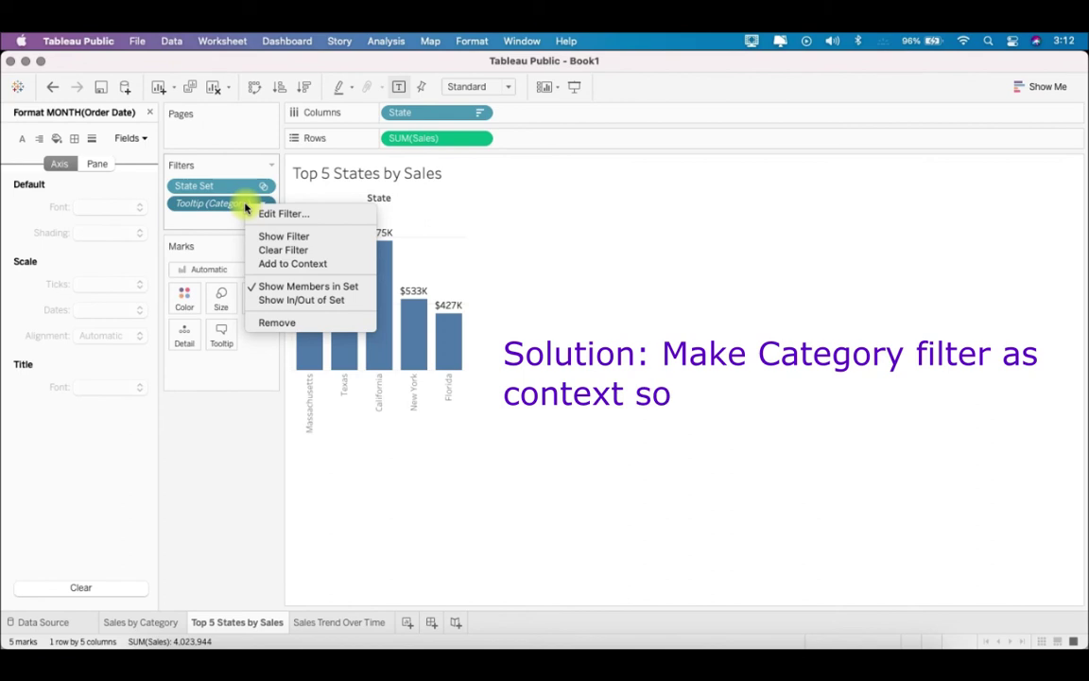
left_click(302, 263)
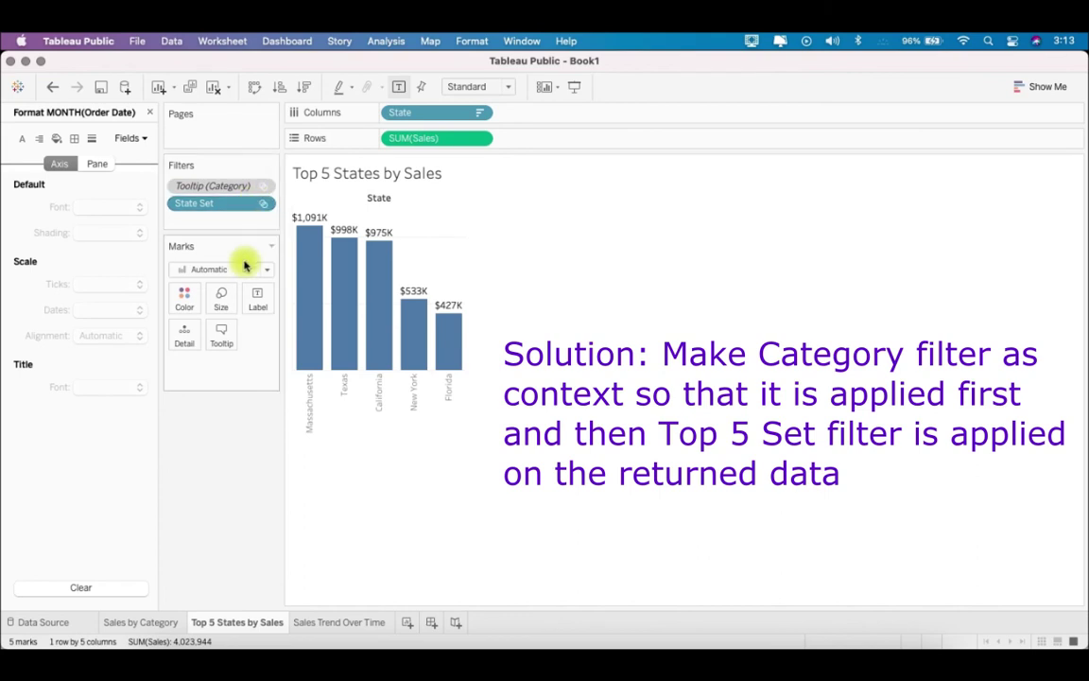
- Check the Top 5 States chart in the Sales by Category tooltip for Office Machines and the Telephones category
left_click(158, 623)
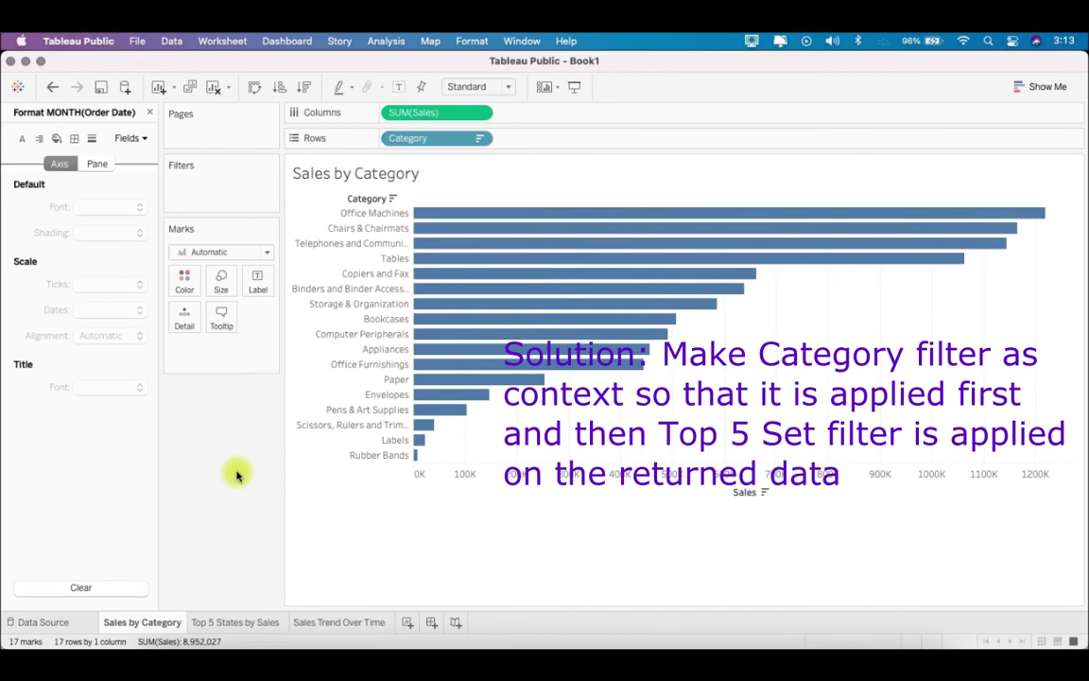
mouse_move(535, 217)
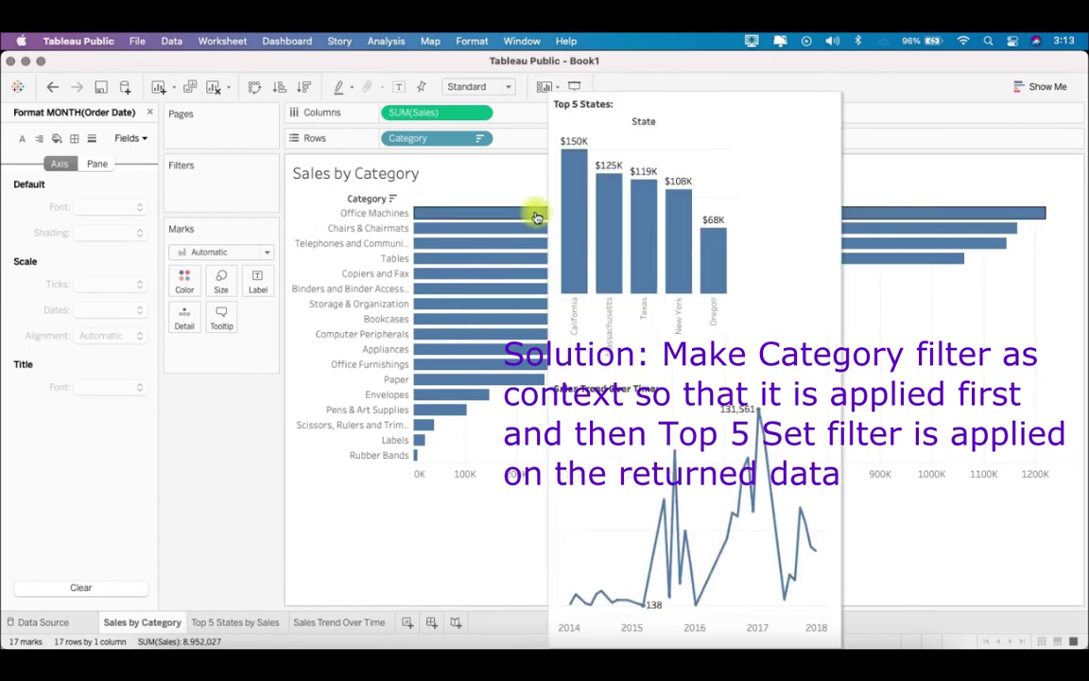
mouse_move(491, 261)
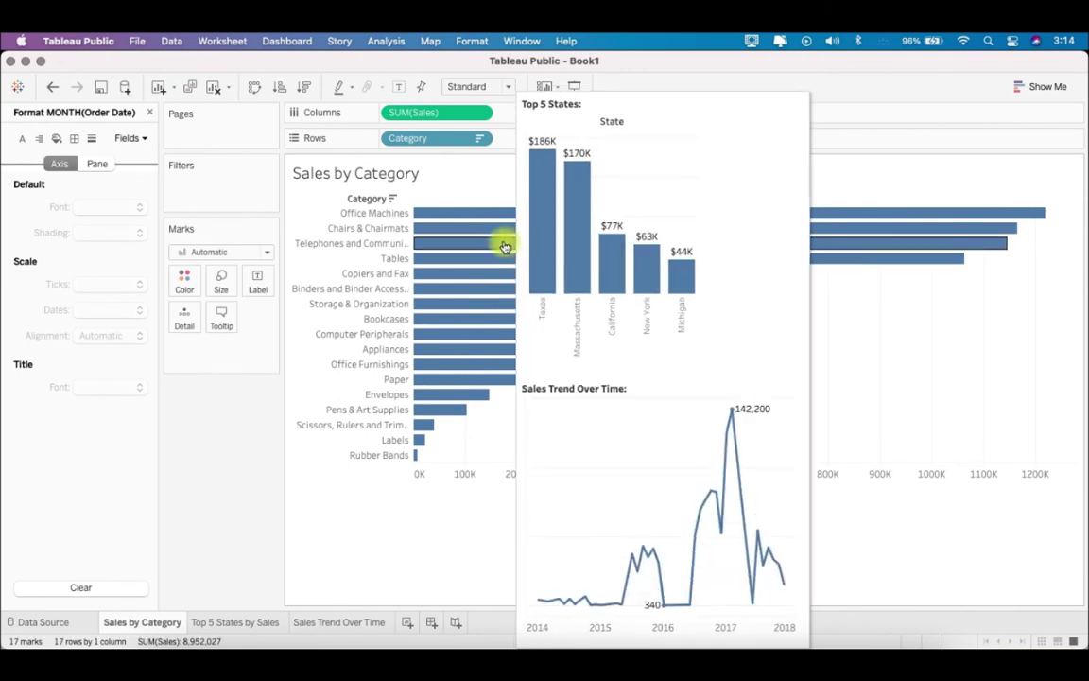
- Review the Tooltip (Category) filter on the Sales Trend Over Time and Top 5 States by Sales sheets
left_click(341, 622)
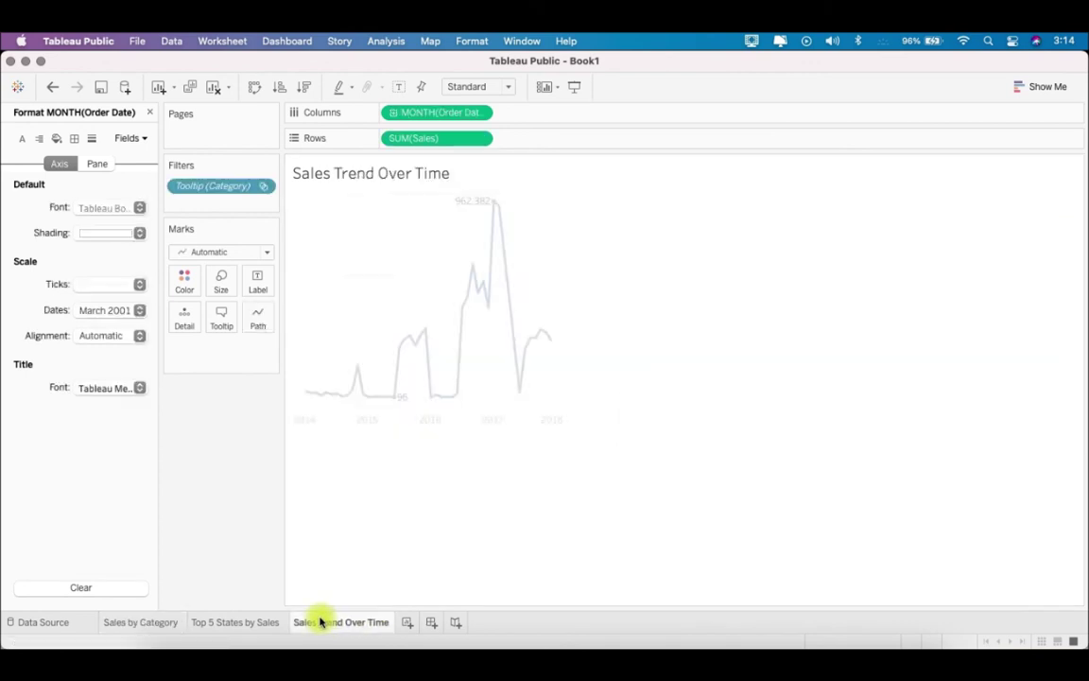
left_click(257, 626)
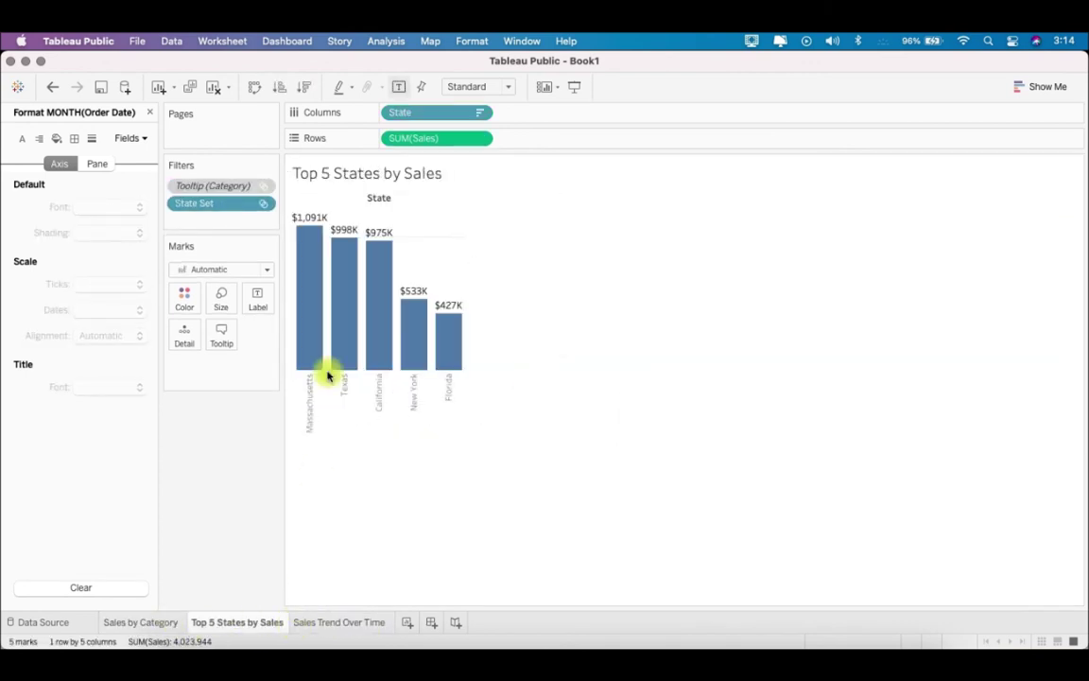
left_click(324, 621)
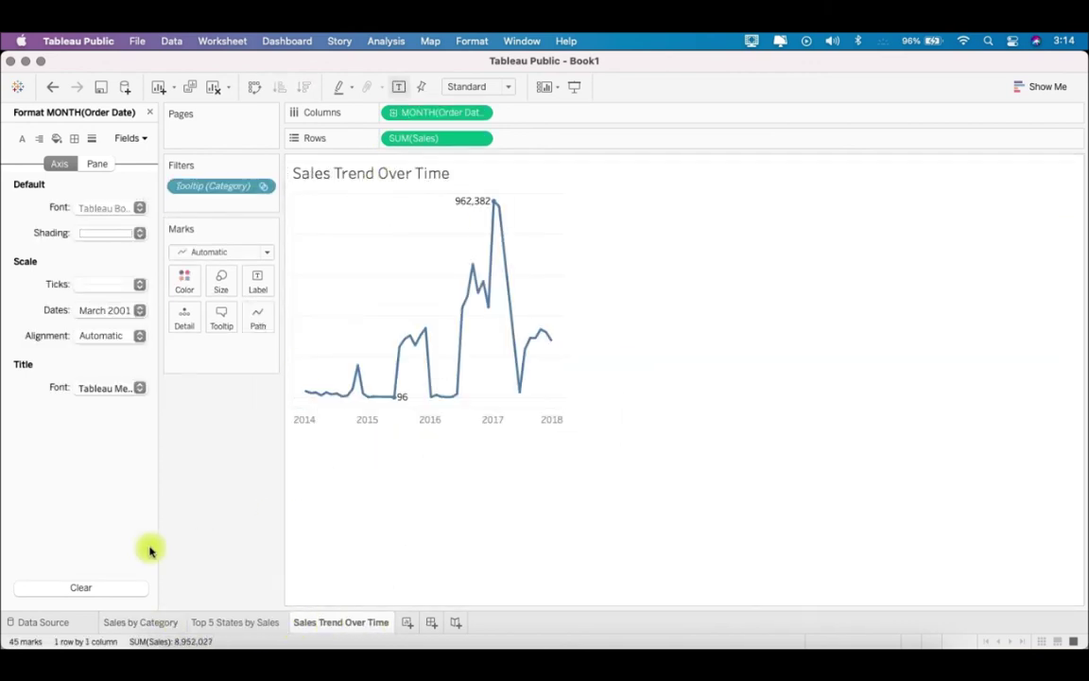
- In the Sales by Category tooltip, replace All Fields with Category as the filter for the embedded Top 5 States by Sales sheet
left_click(153, 623)
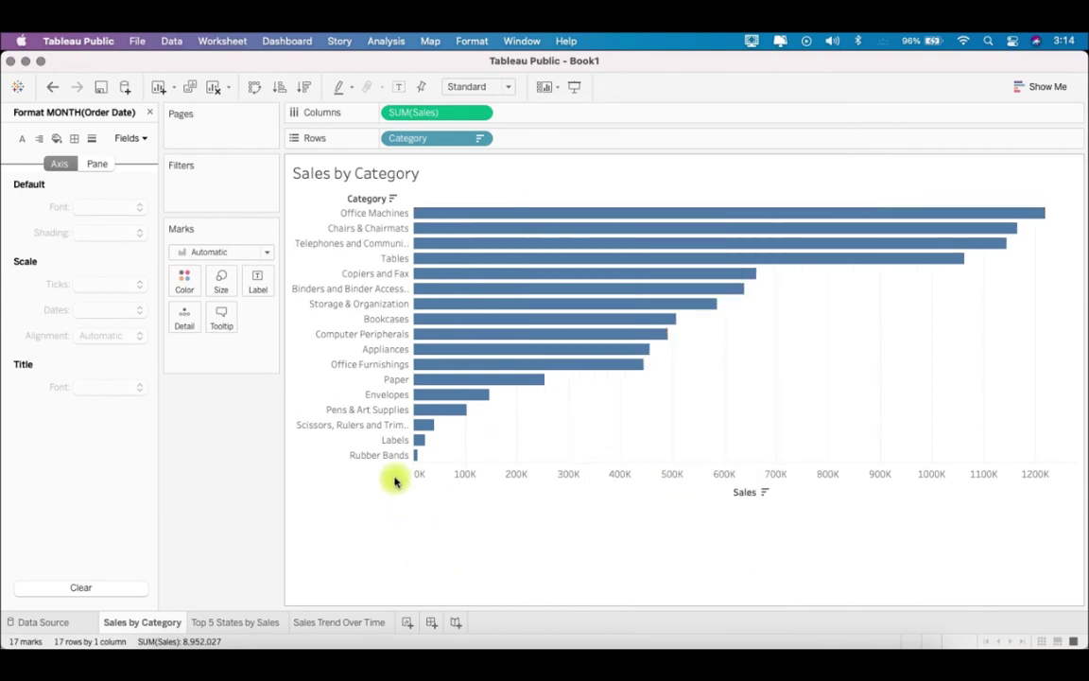
left_click(222, 320)
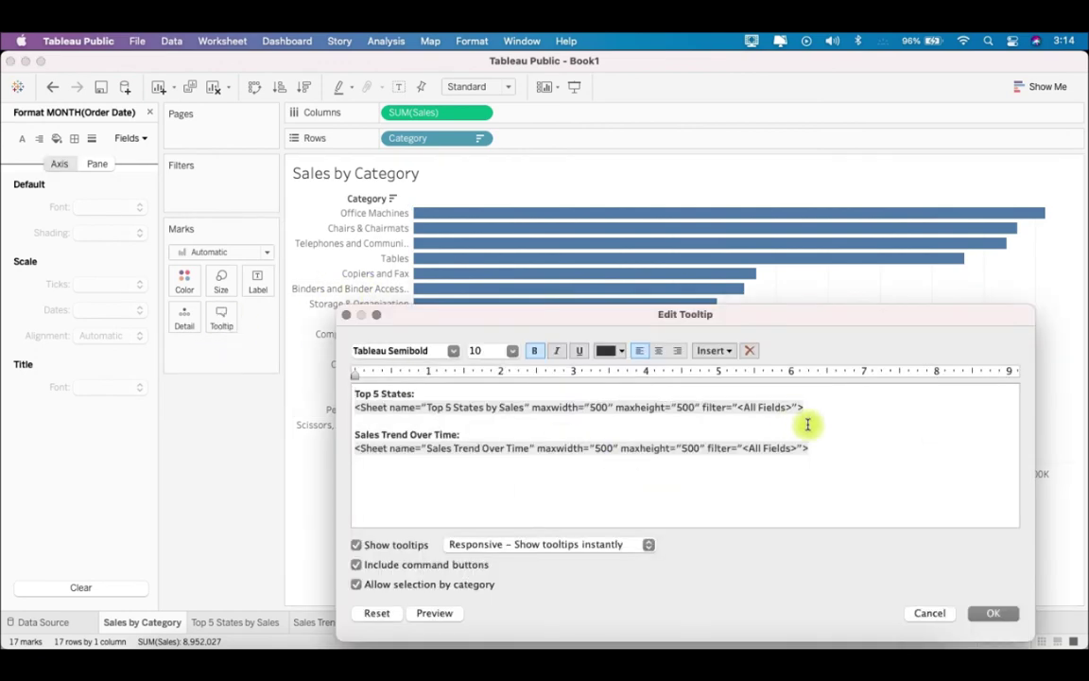
triple_click(743, 409)
left_click(782, 413)
triple_click(763, 410)
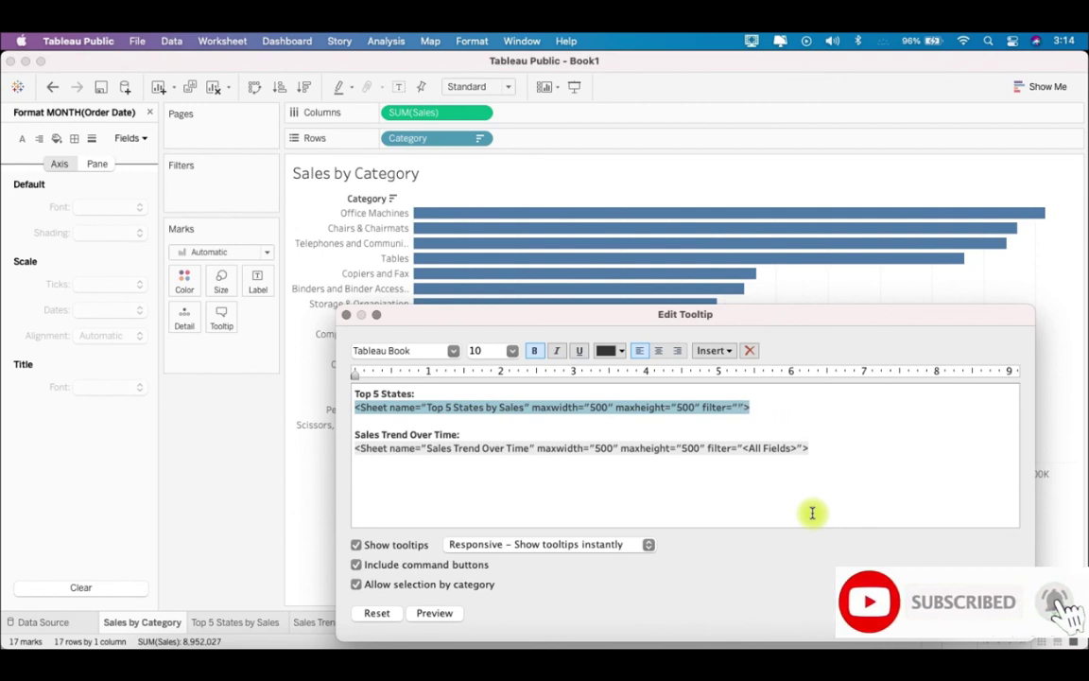
left_click(723, 349)
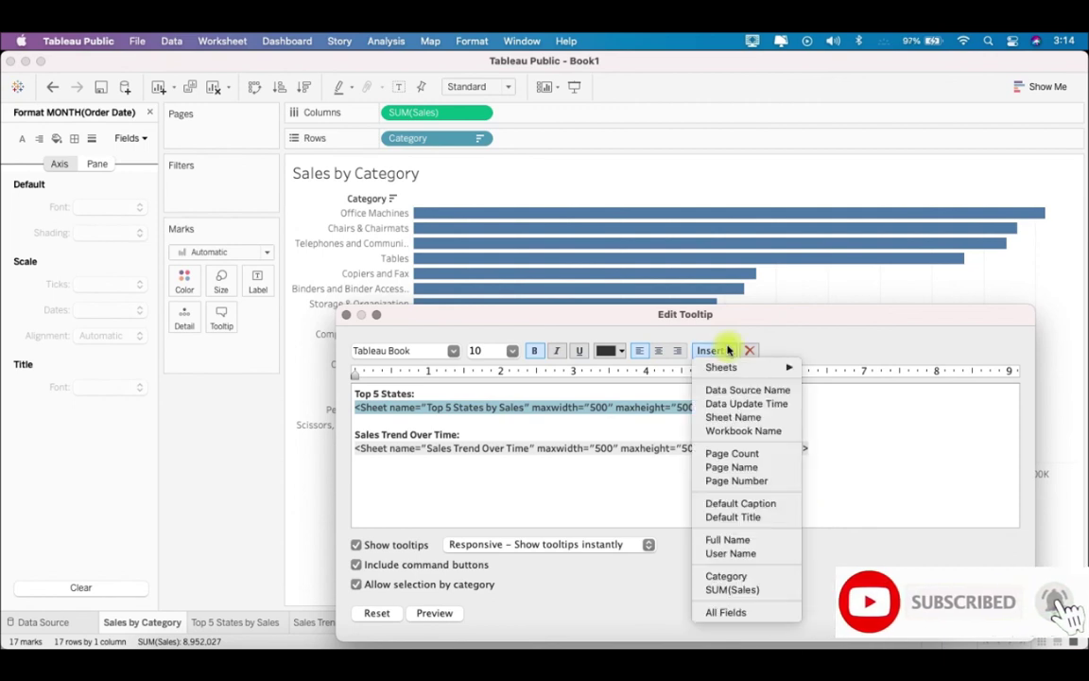
left_click(757, 578)
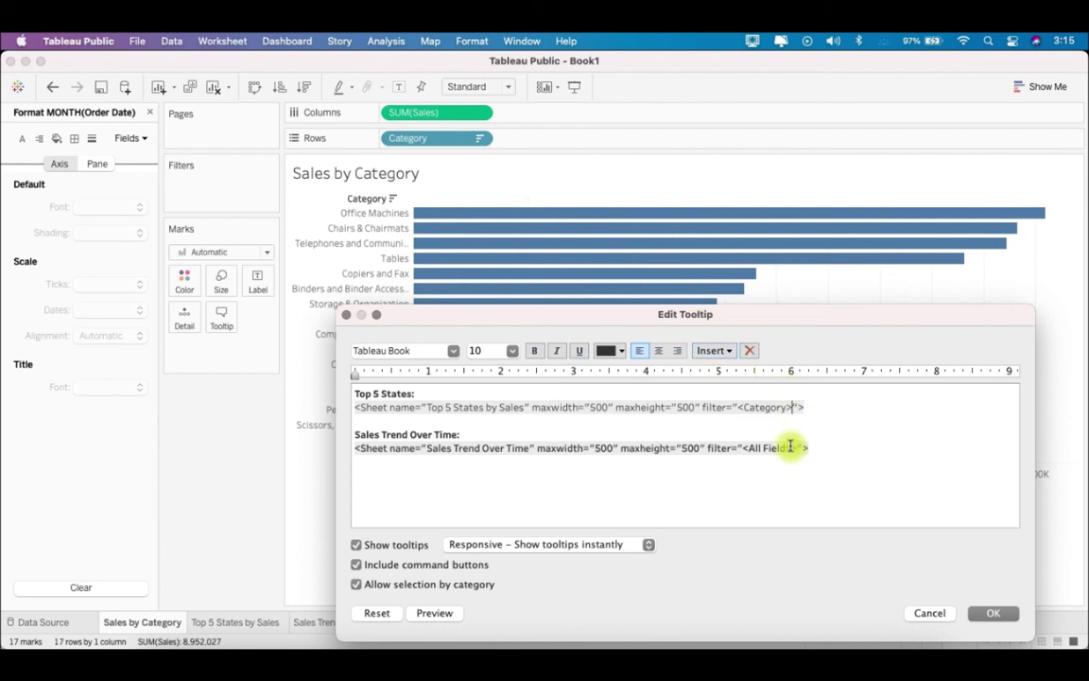
- Replace the Category filter of the tooltip's embedded Top 5 States by Sales sheet with All Fields
left_click(722, 352)
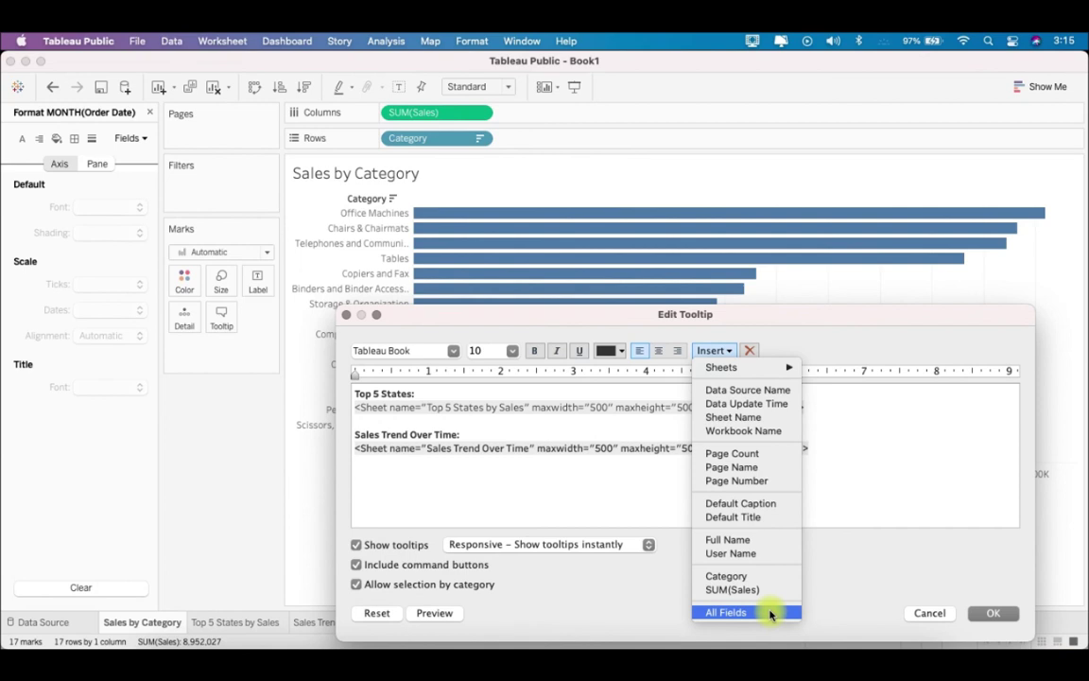
left_click(749, 421)
triple_click(764, 411)
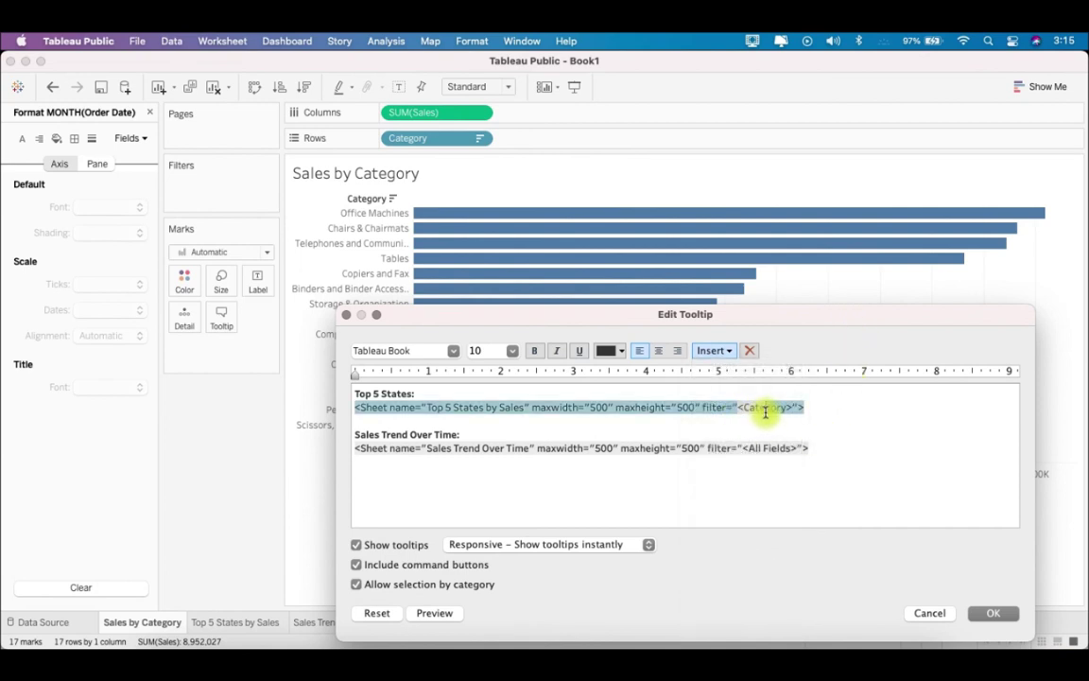
key("BackSpace")
key("BackSpace")
key("BackSpace")
key("BackSpace")
key("BackSpace")
key("BackSpace")
key("BackSpace")
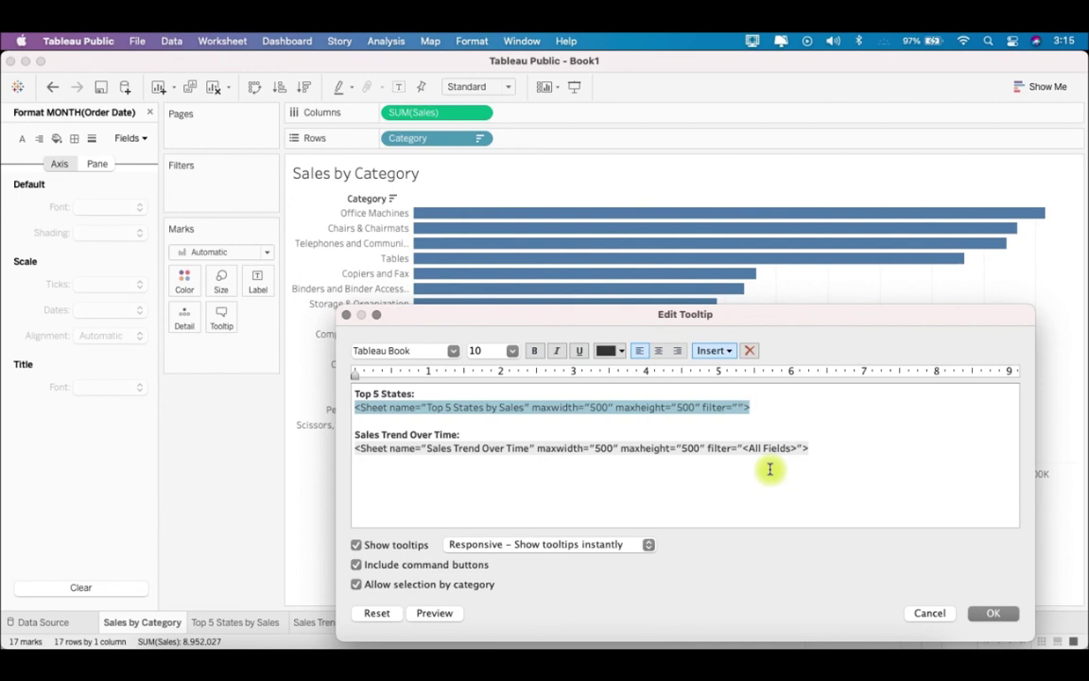
left_click(714, 349)
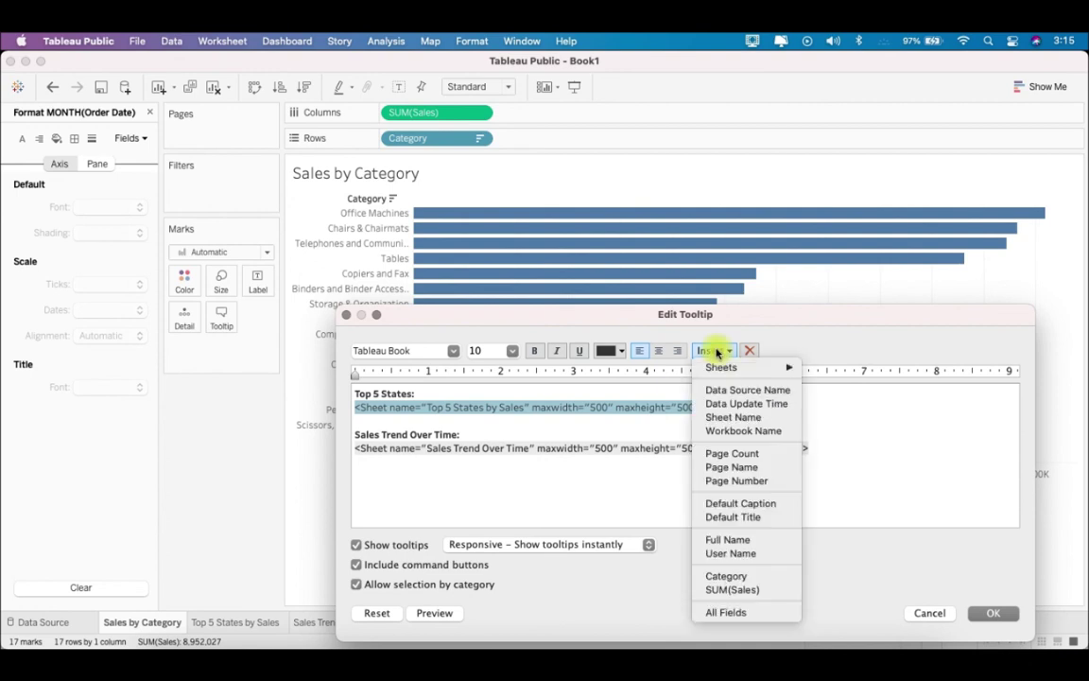
left_click(731, 612)
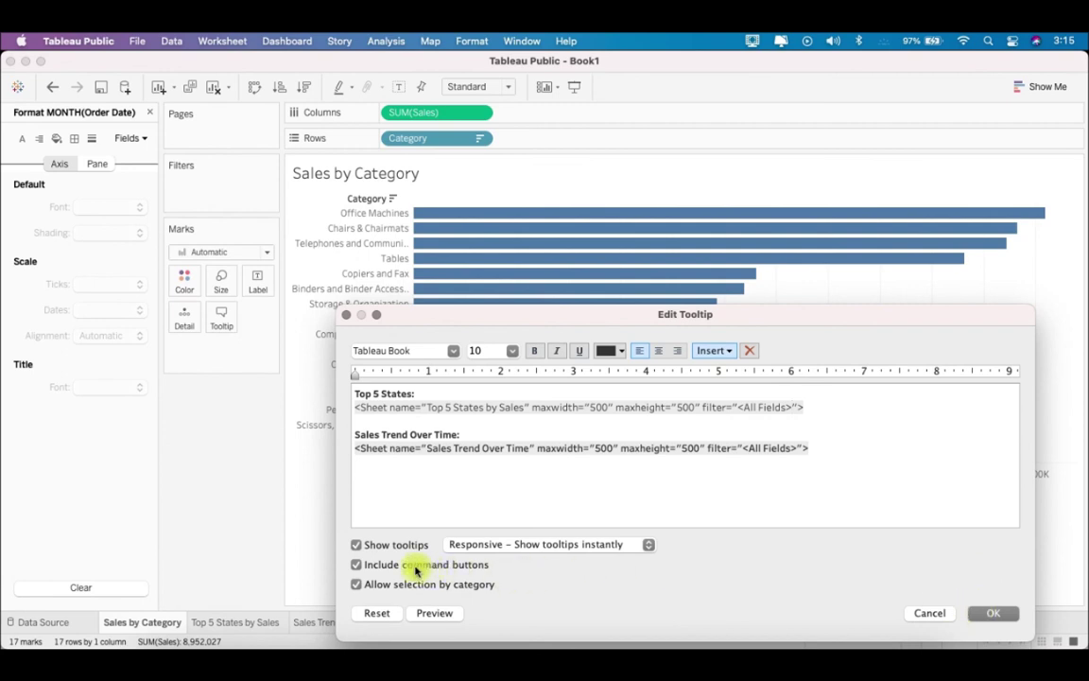
- Turn off the tooltip's command buttons and selection by category, and apply the tooltip changes
left_click(357, 565)
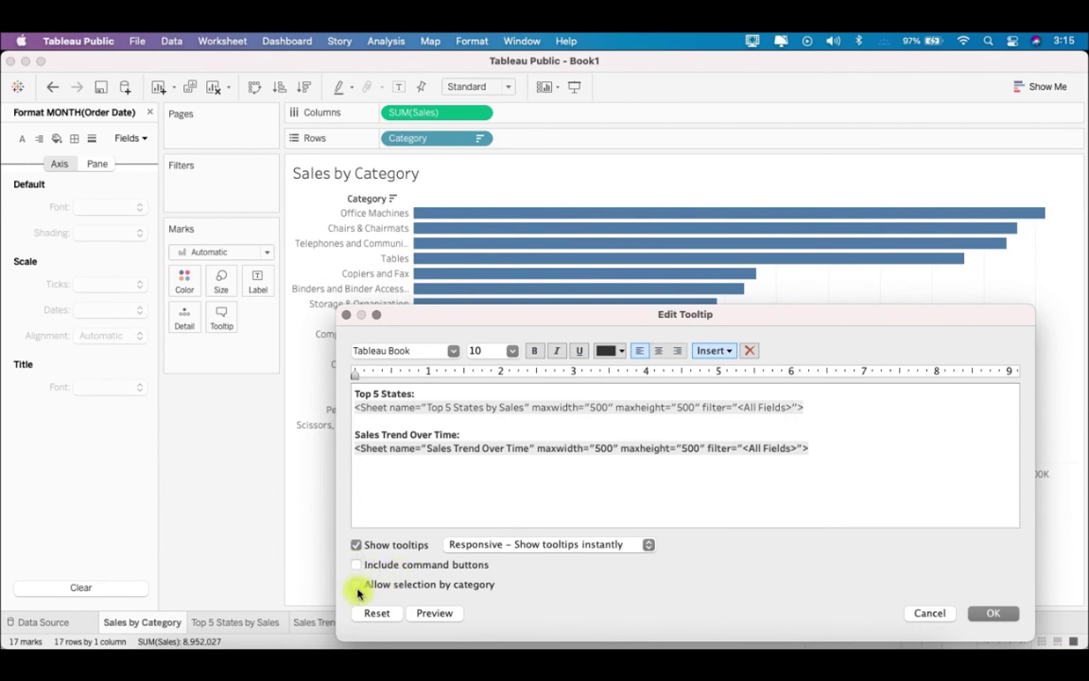
left_click(991, 613)
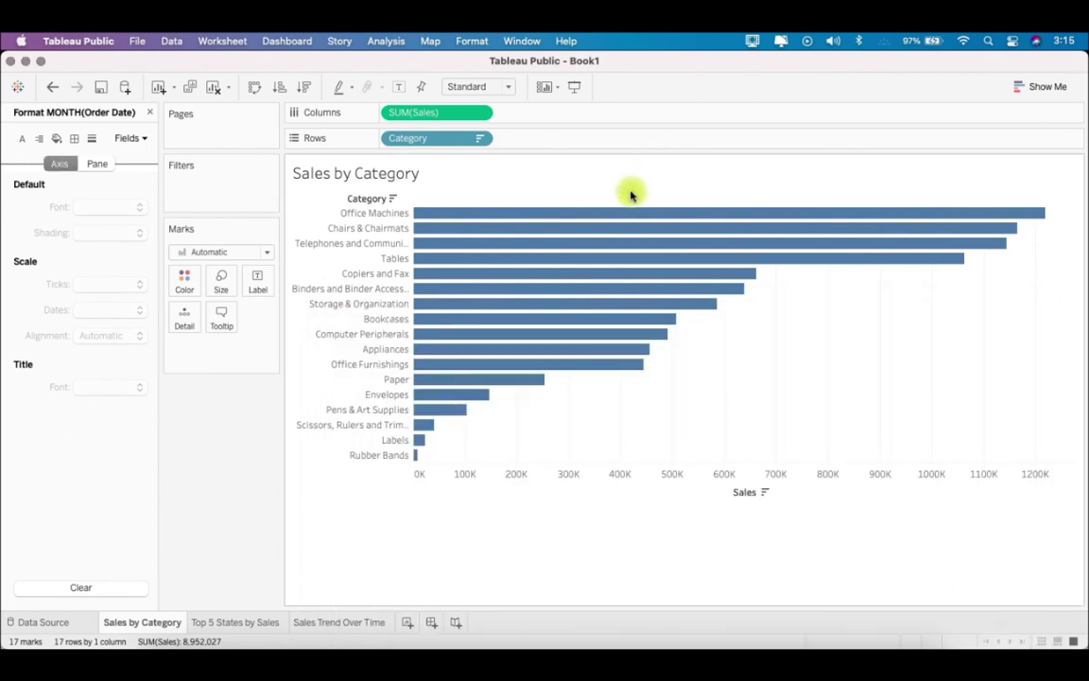
- Check the tooltip on the Office Machines bar and show Sales by Category in presentation mode
mouse_move(624, 215)
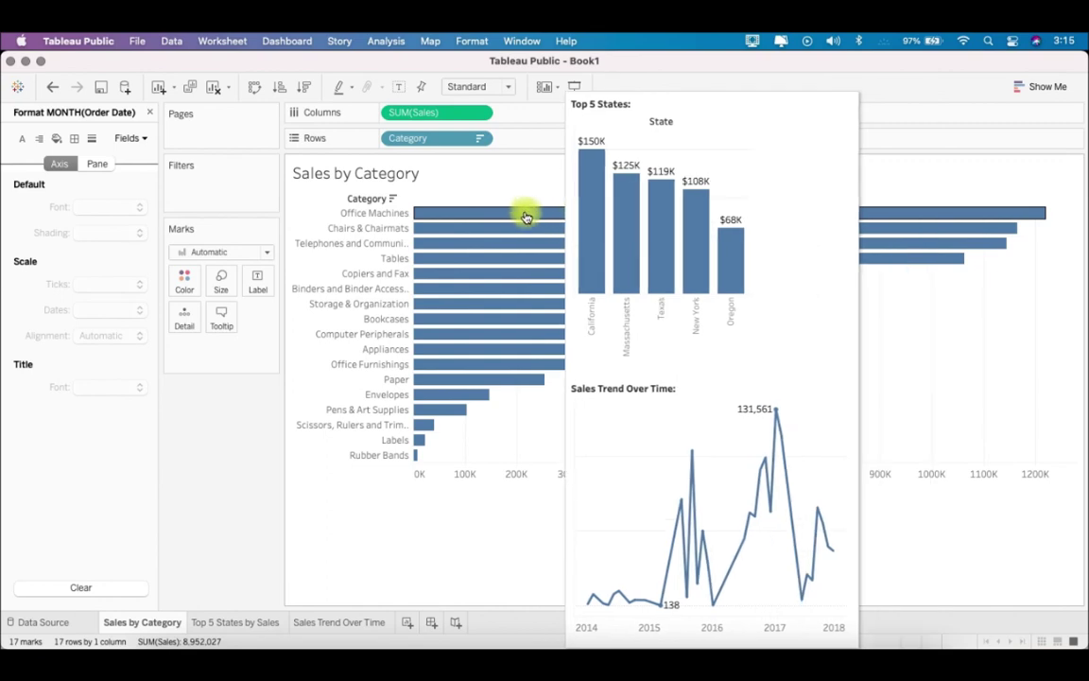
key("alt+super+Return")
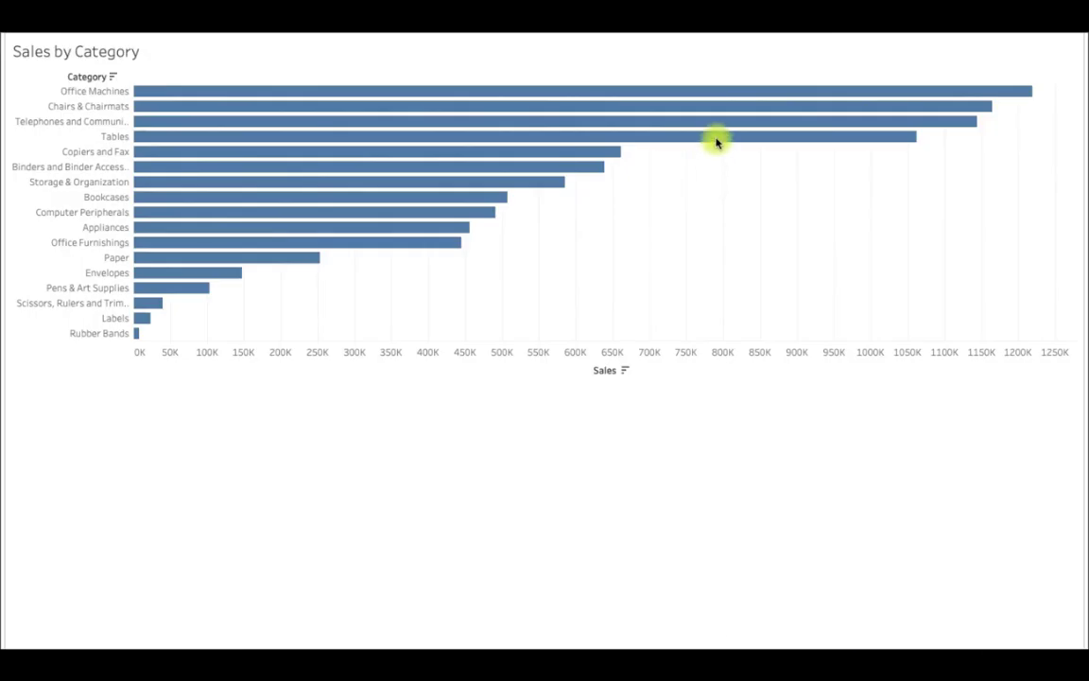